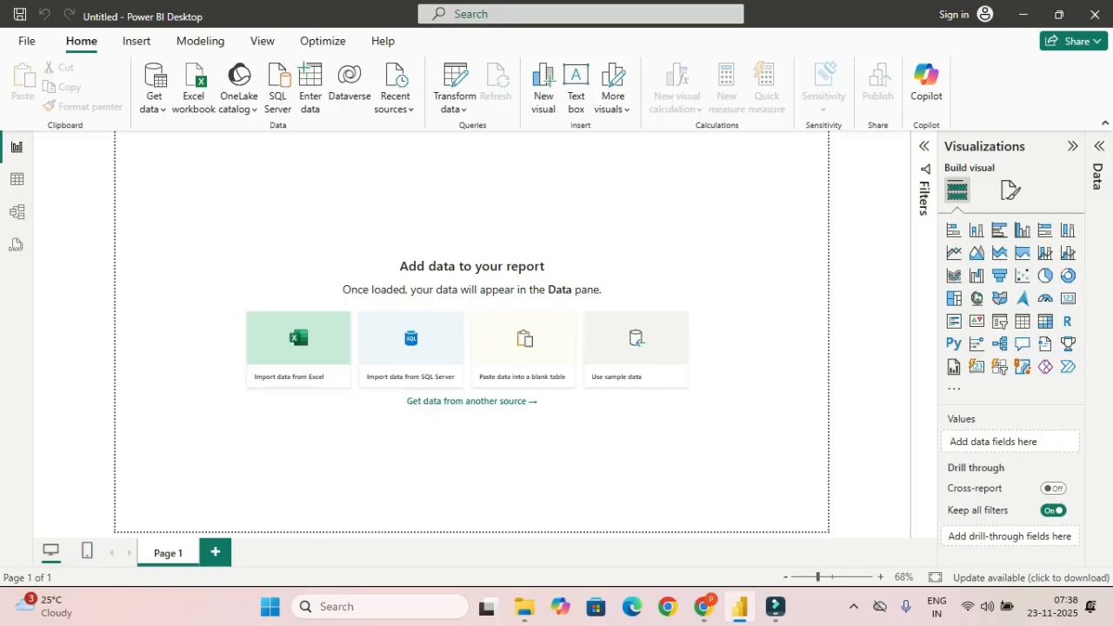
Step: Connect to the Excel workbook Sample_Financials.xlsx as the data source for the report
click(154, 102)
click(204, 161)
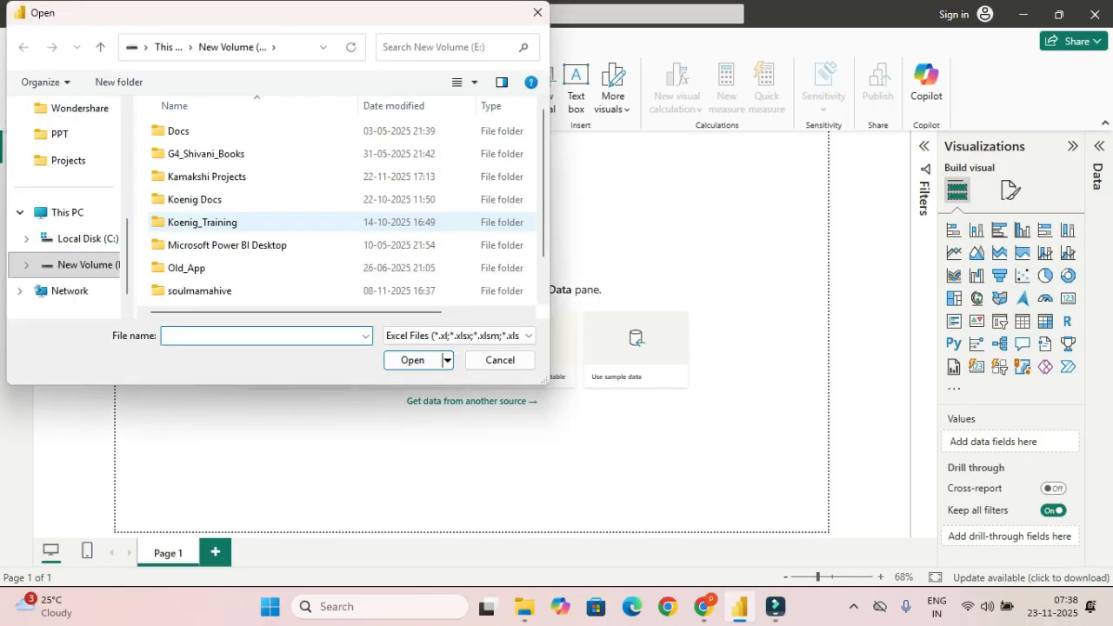
scroll(77, 139, up, 4)
click(75, 217)
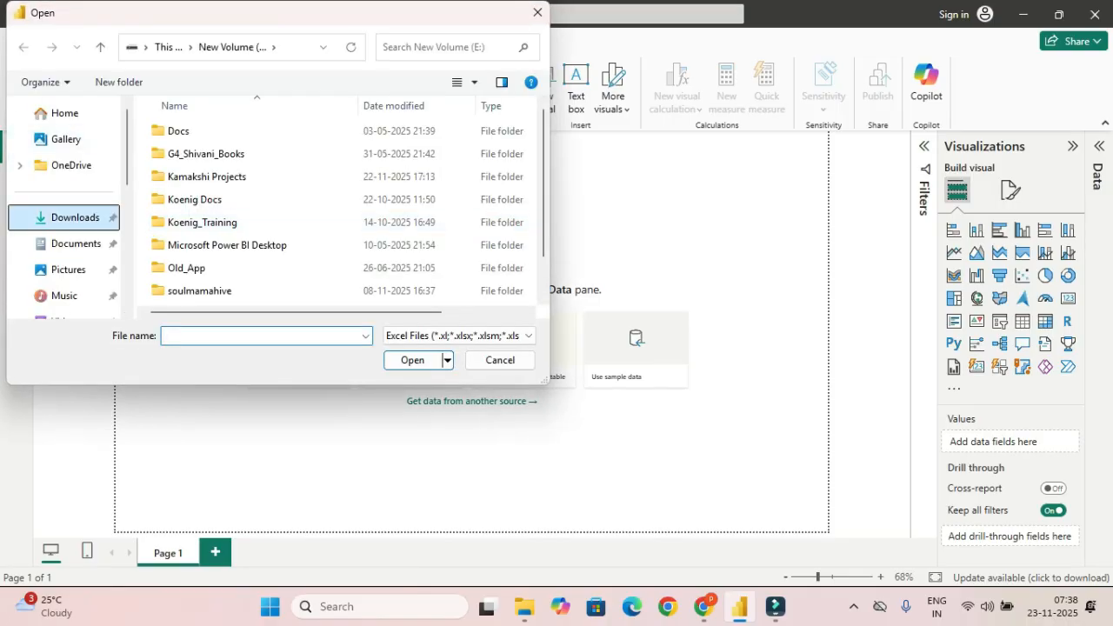
click(207, 154)
key(Return)
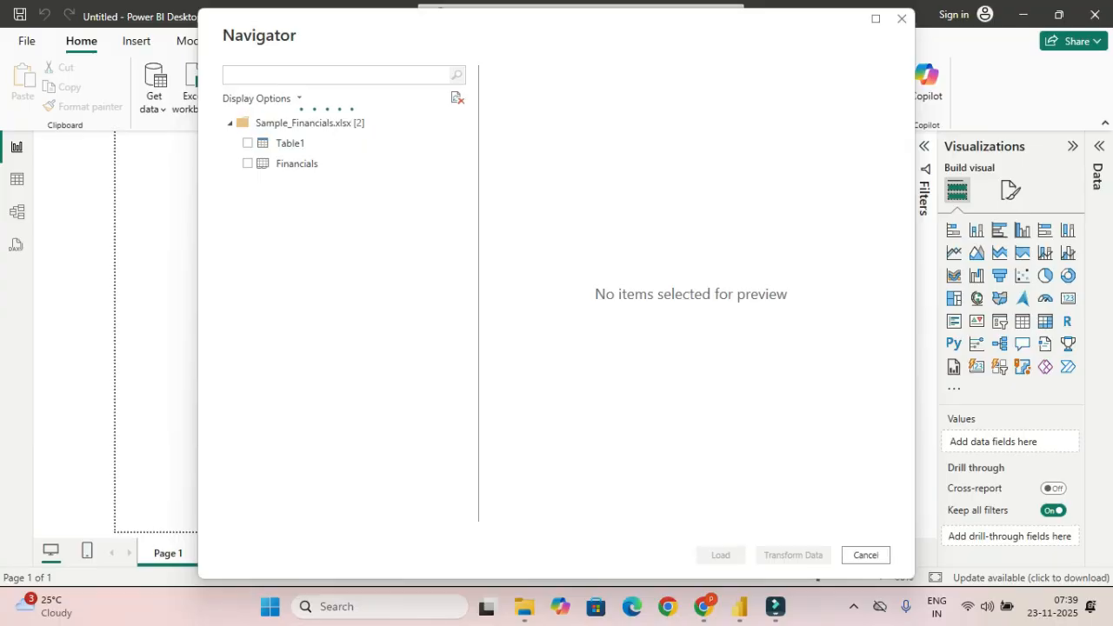
Step: Preview Table1 from the Sample_Financials.xlsx workbook and load it into the report
click(248, 143)
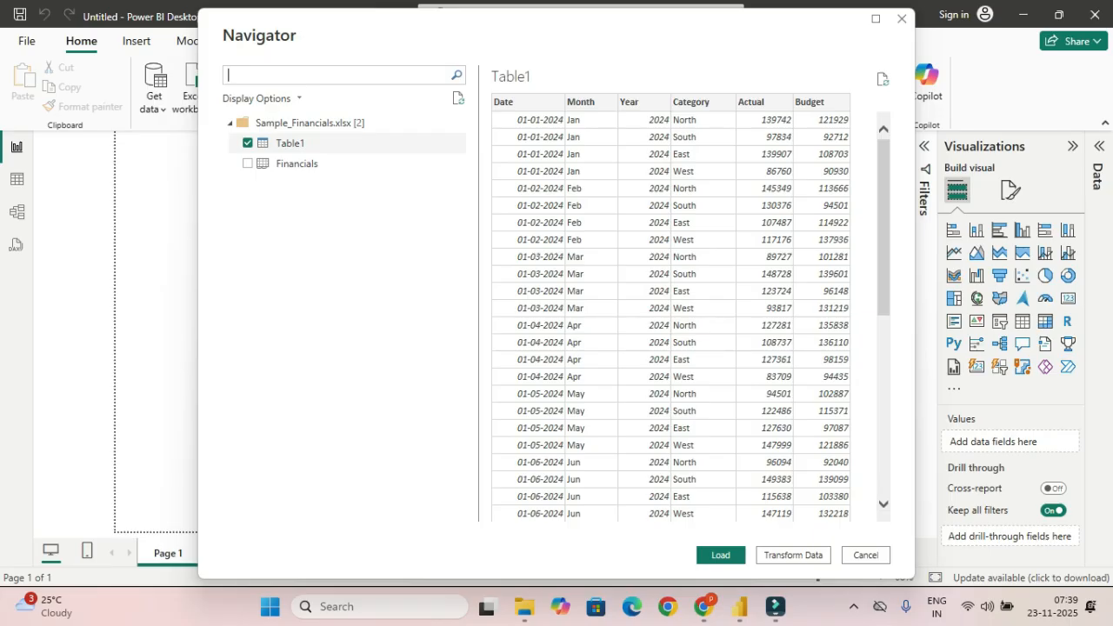
mouse_move(884, 228)
mouse_down()
mouse_move(884, 407)
mouse_move(884, 238)
mouse_up()
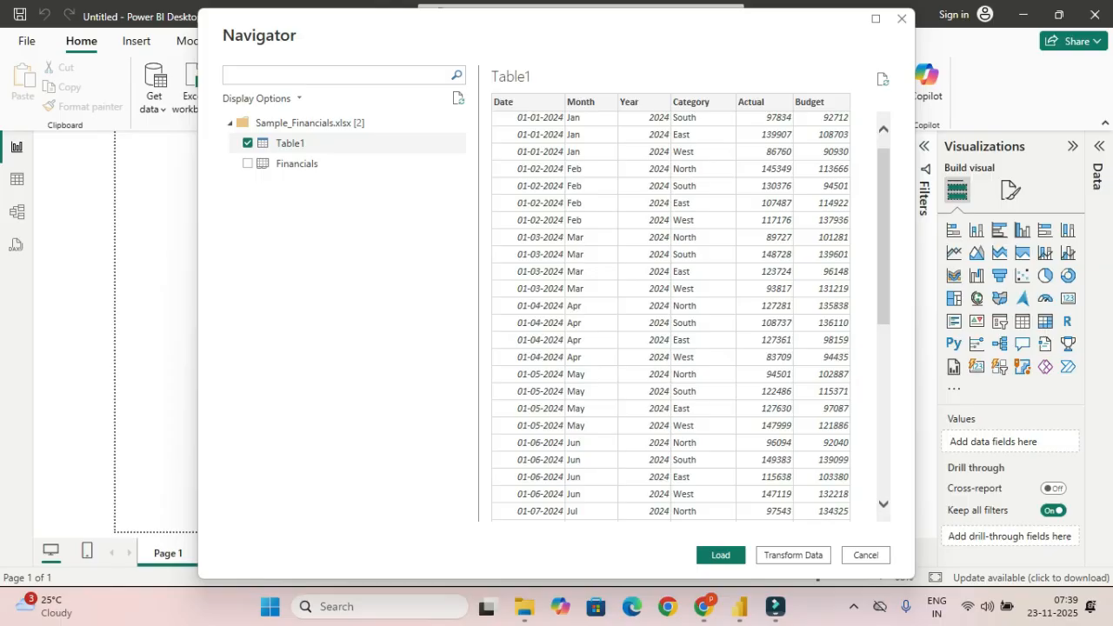
click(721, 555)
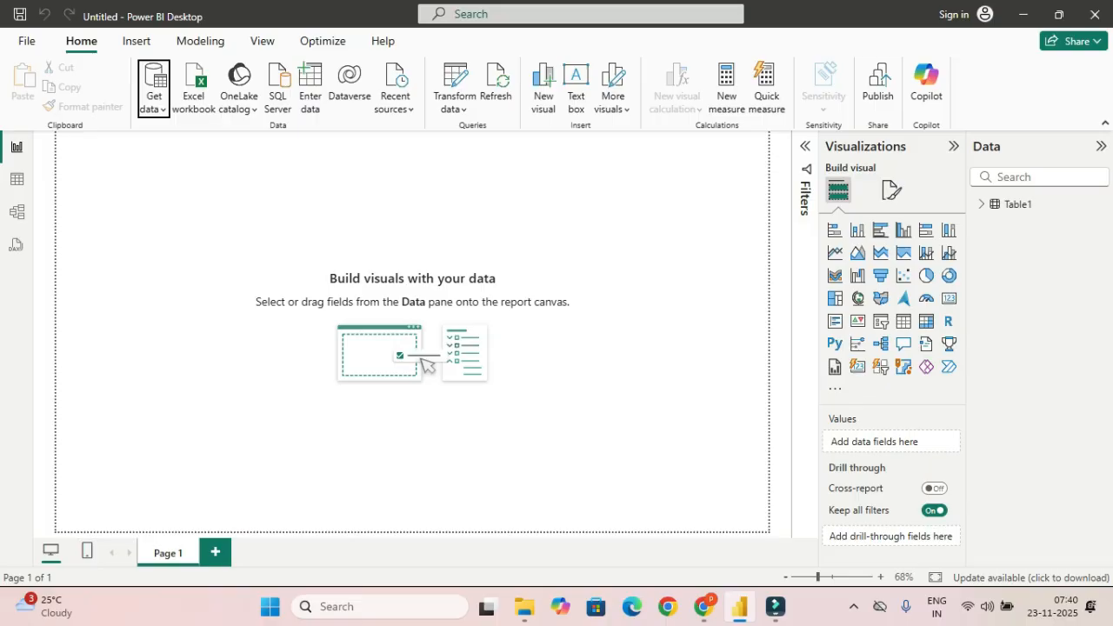
Step: In the table view, set the format of Table1's Date column to *14-03-2001 (Short Date)
click(982, 205)
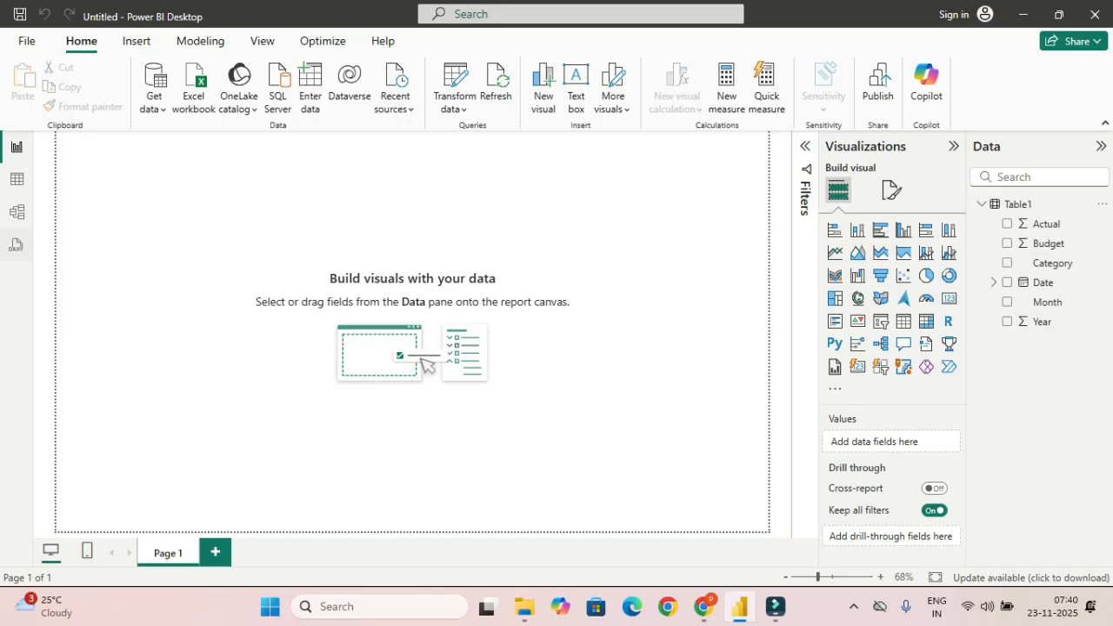
click(16, 211)
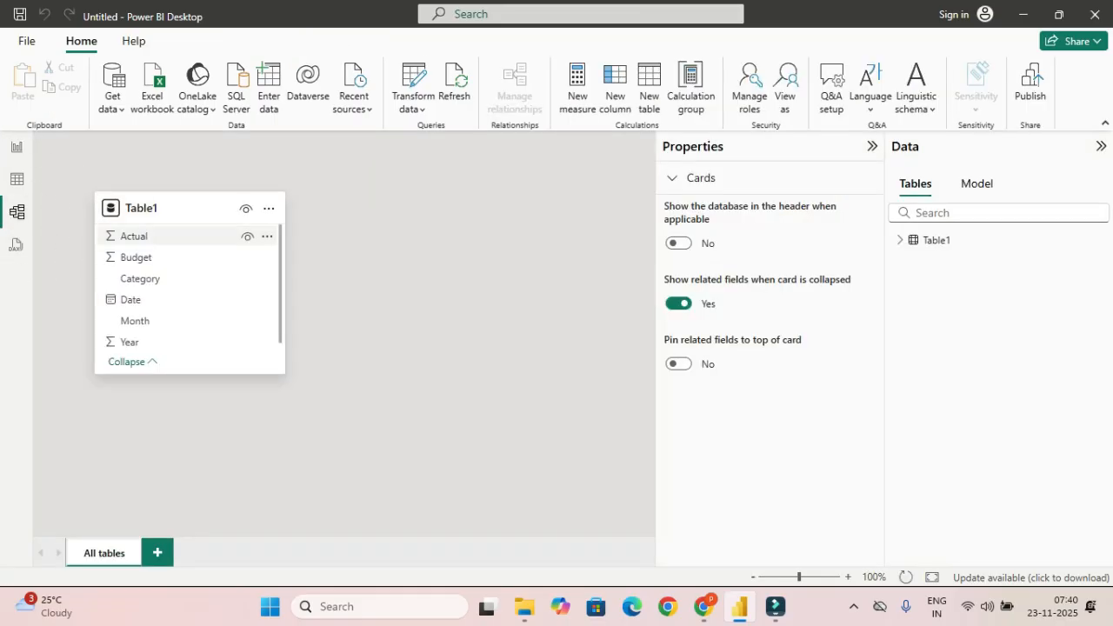
click(16, 180)
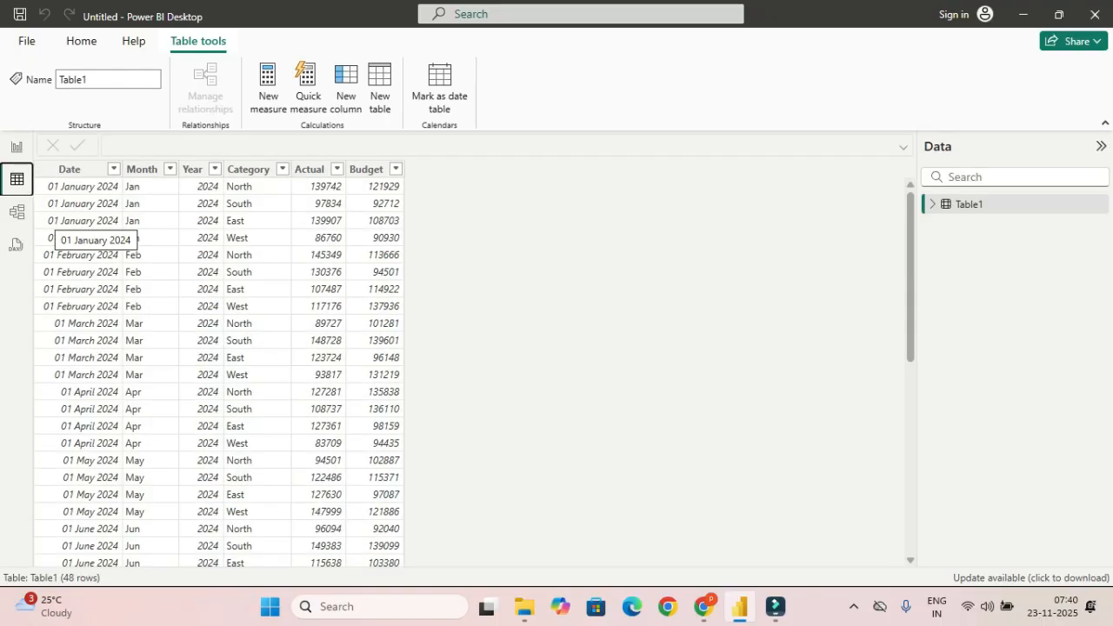
click(16, 147)
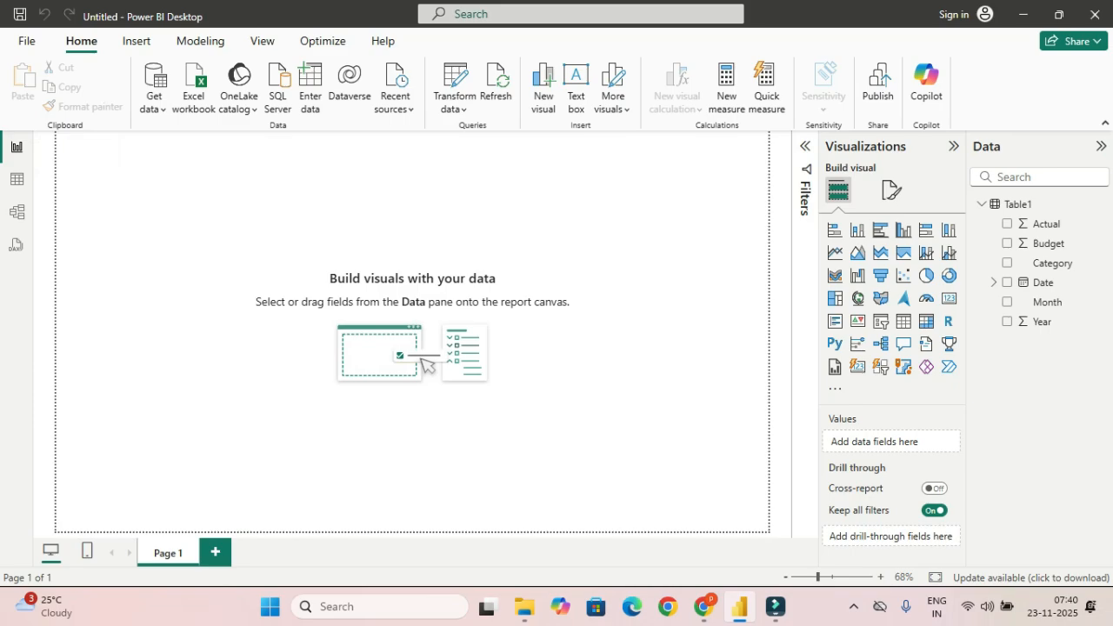
click(16, 179)
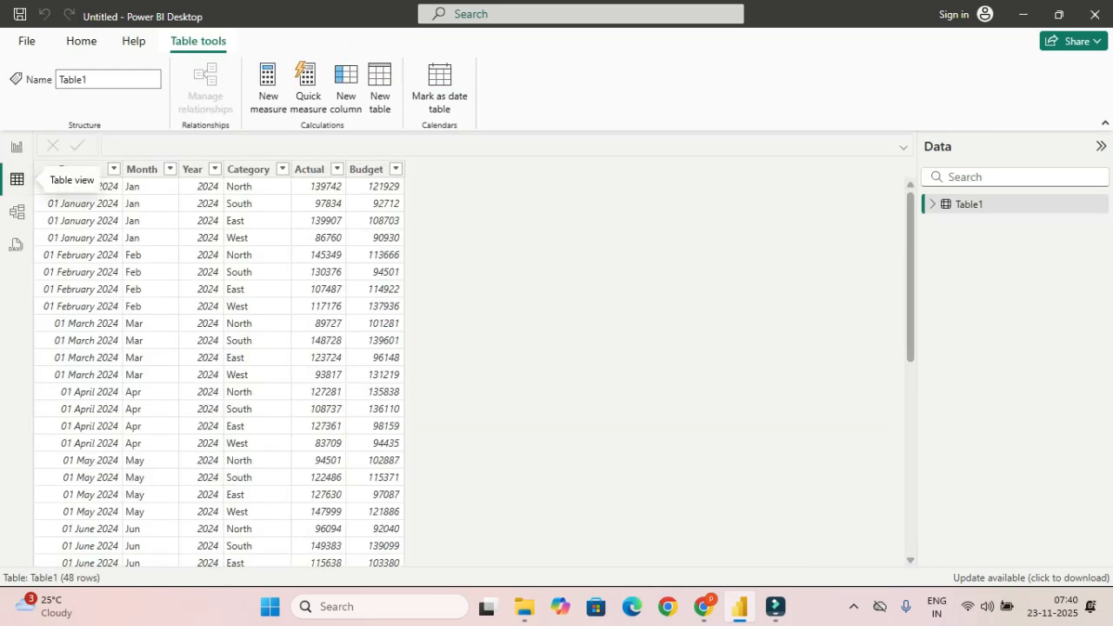
click(70, 169)
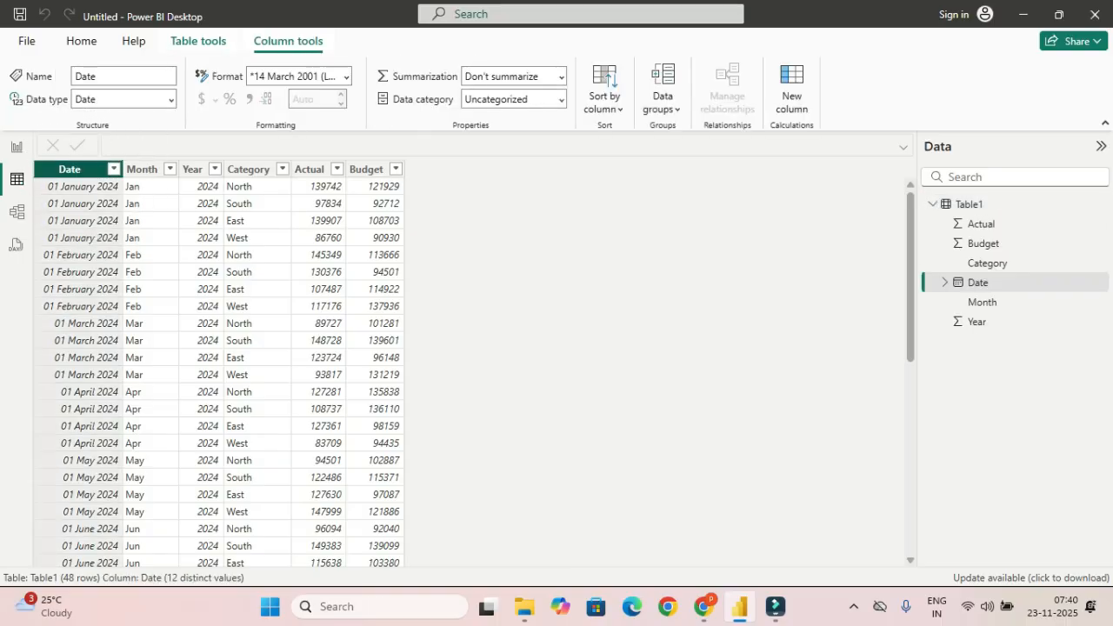
click(296, 77)
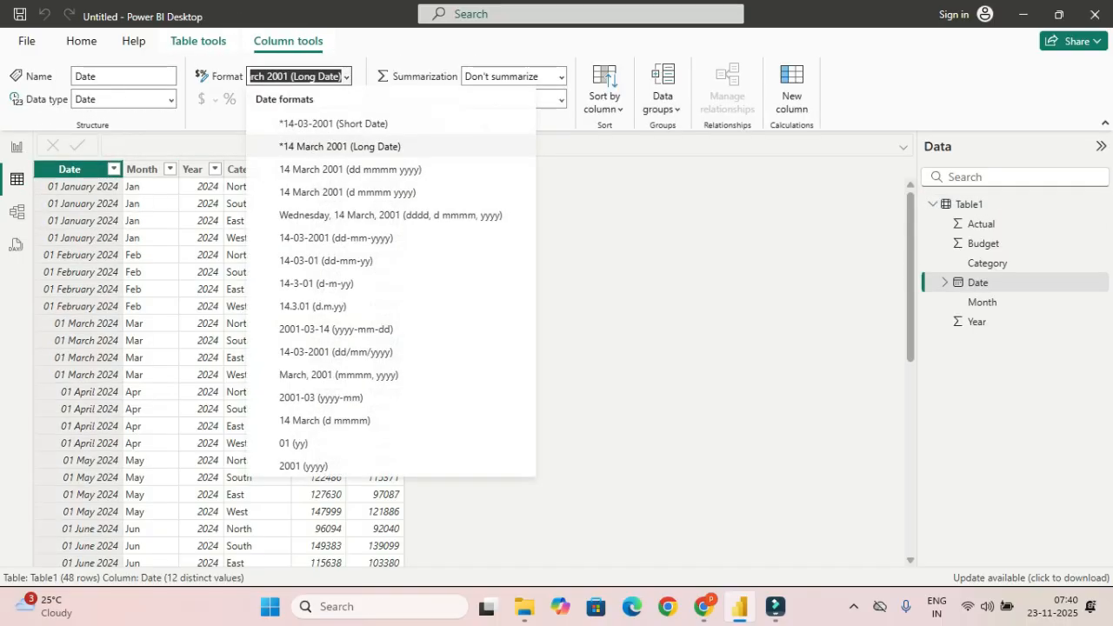
click(333, 124)
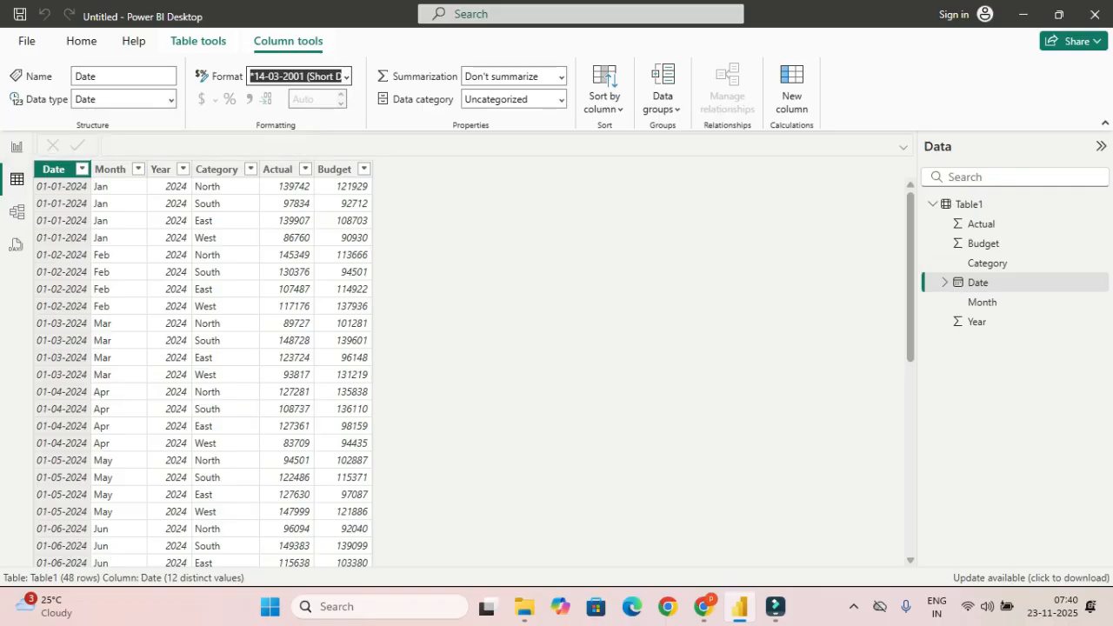
Step: Try to add a calculated column to Table1 with the formula Month Number = MONTH('Financials'[Date])
click(970, 204)
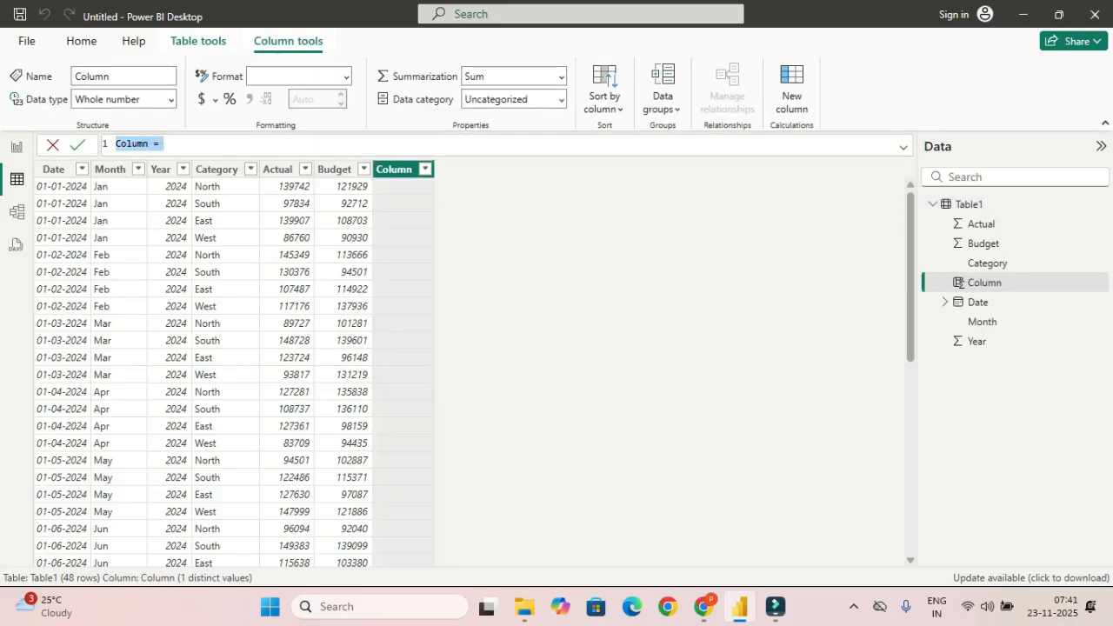
key(alt+Tab)
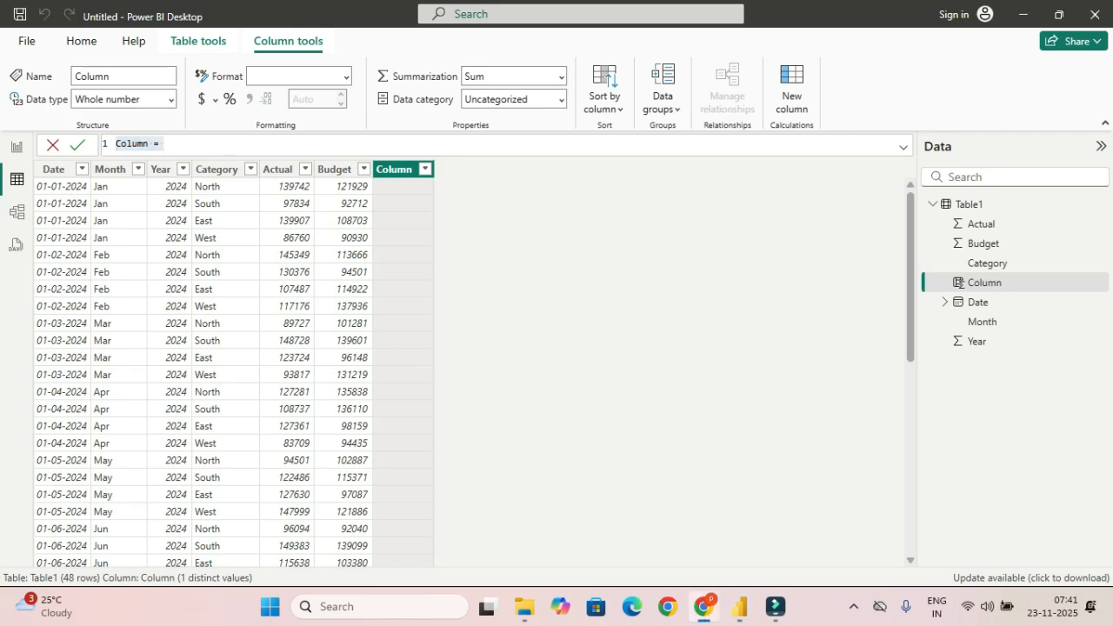
key(alt+Tab)
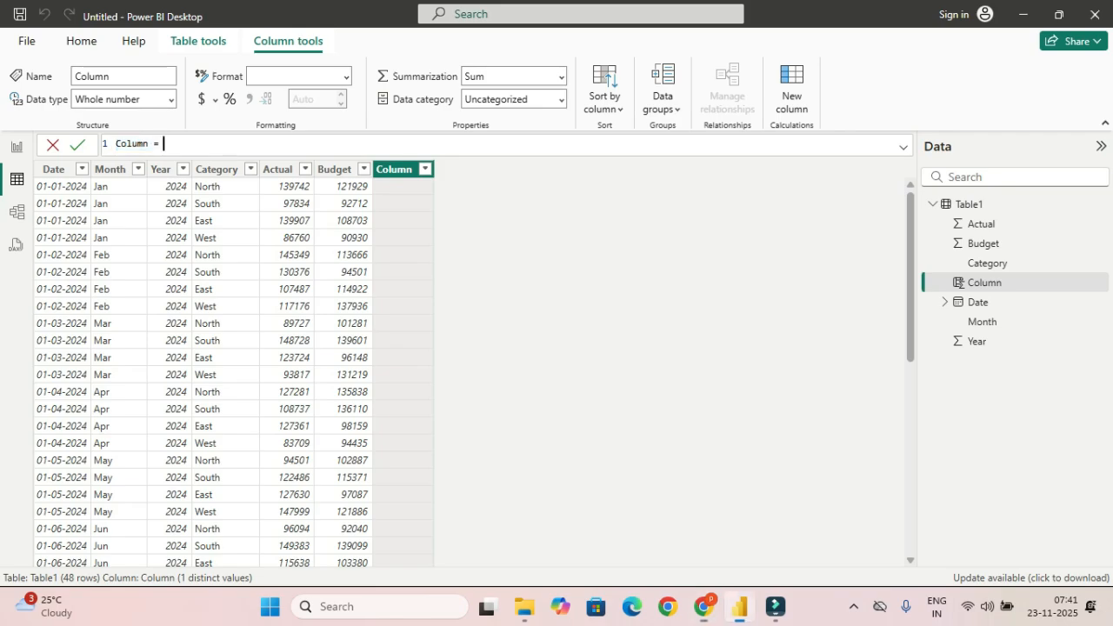
text(Month Number = MONTH('Financials'[Date]))
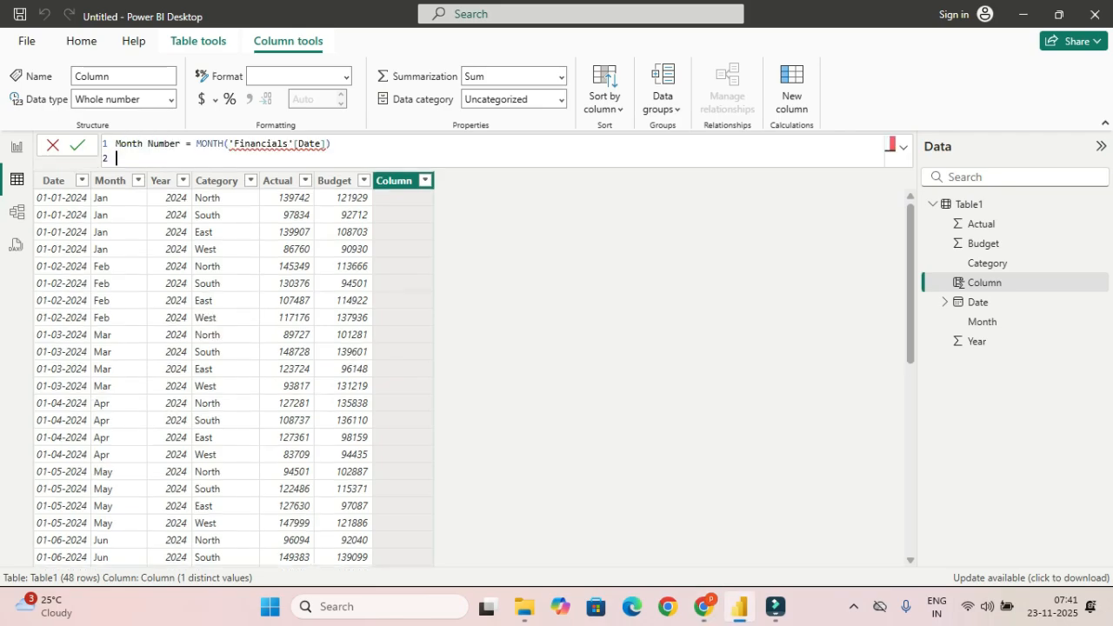
key(BackSpace)
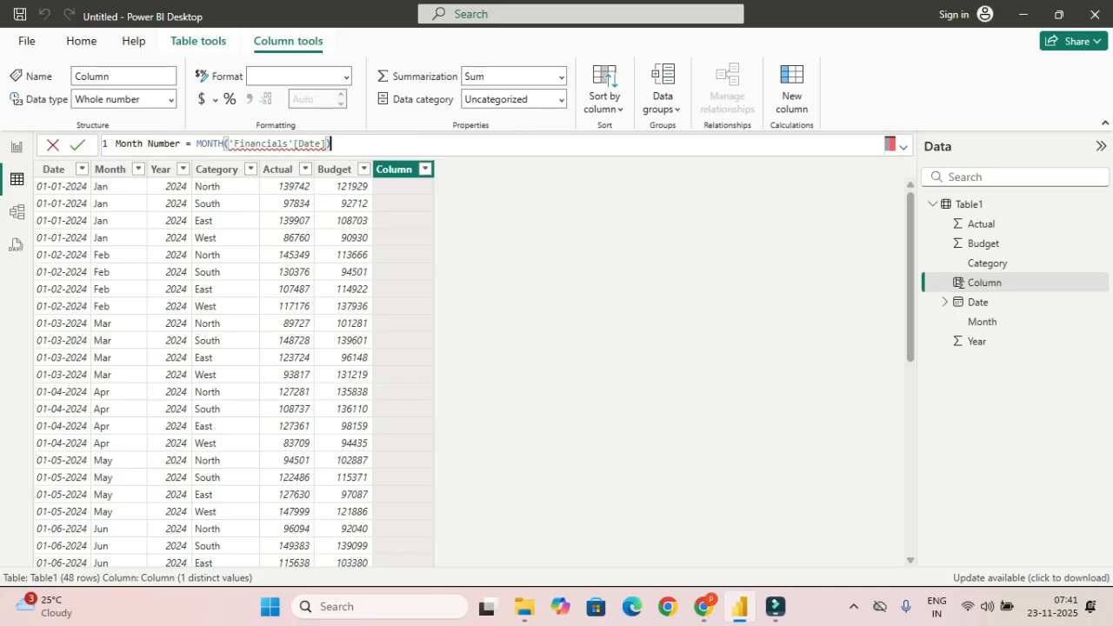
double_click(217, 143)
click(149, 143)
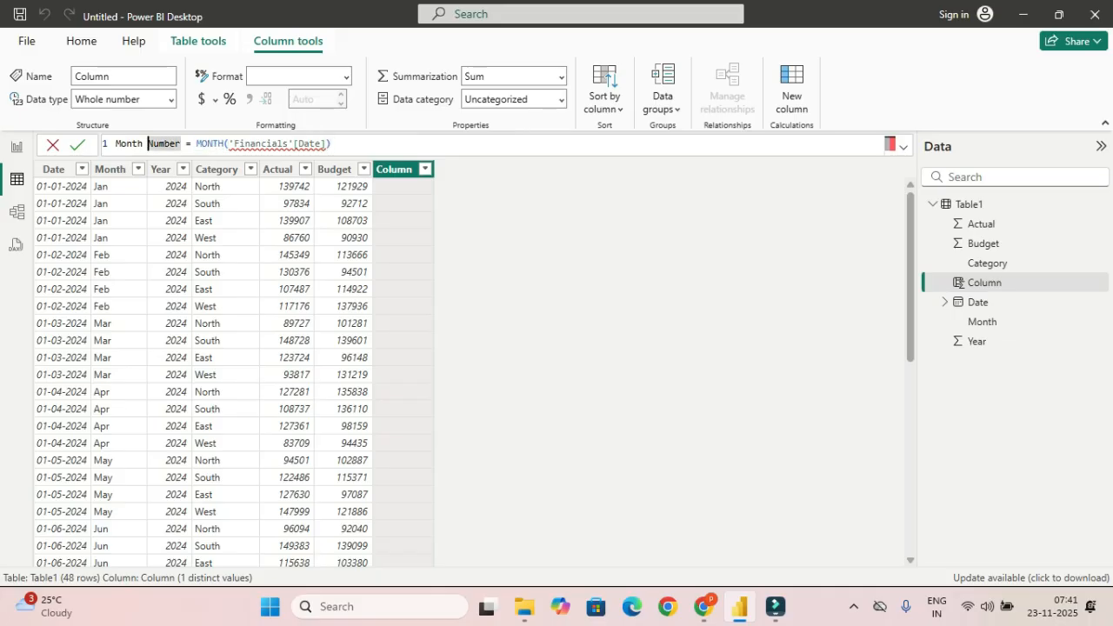
click(309, 143)
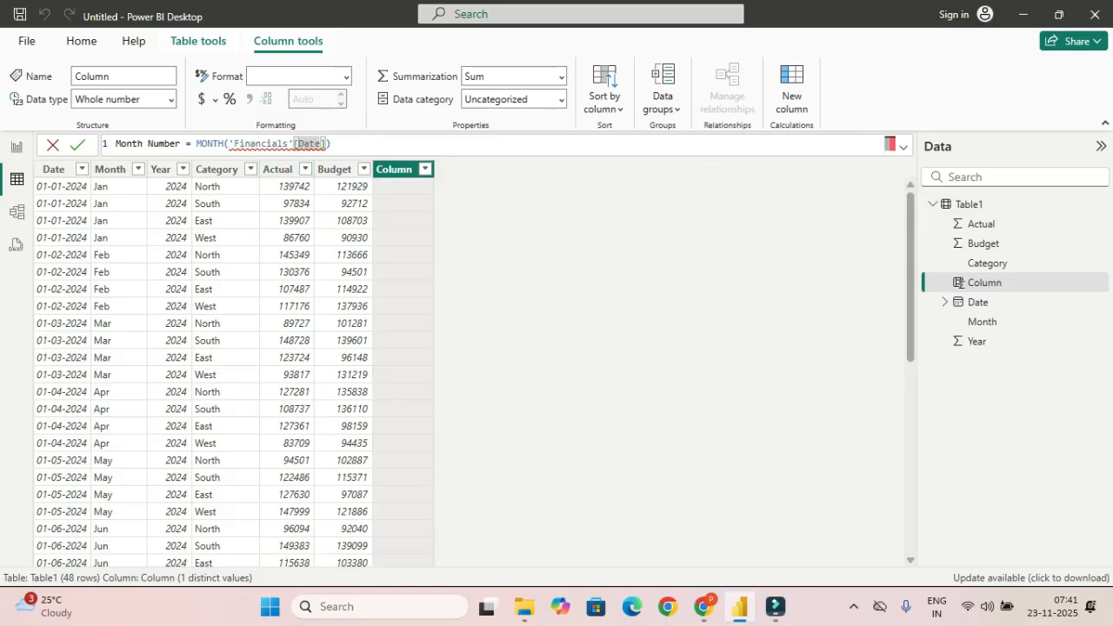
key(Return)
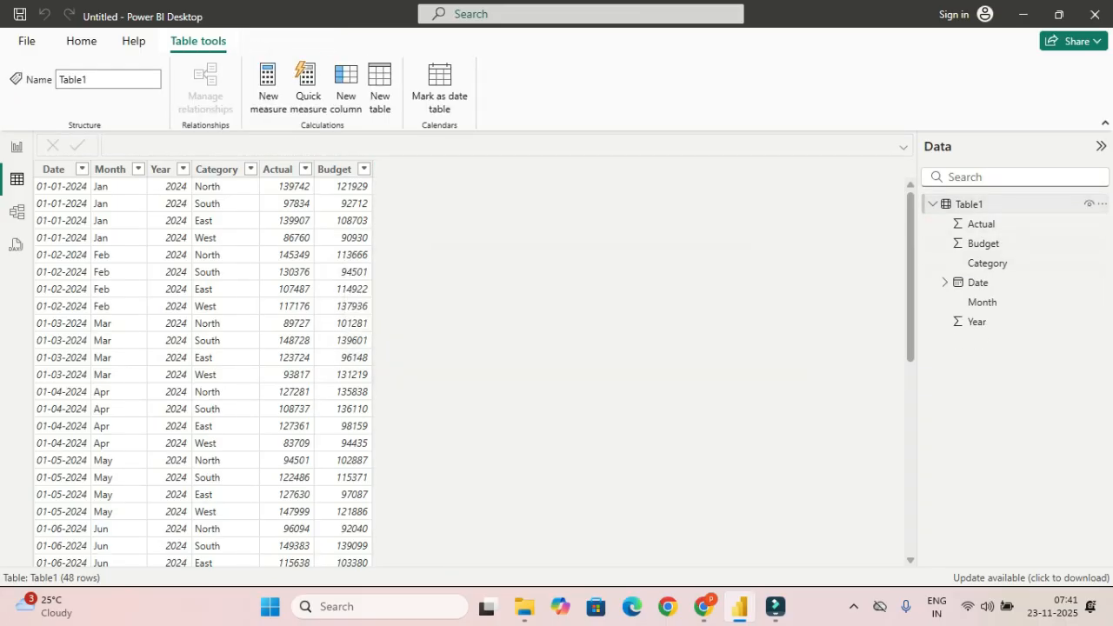
Step: Rename the table Table1 as Financials
right_click(970, 206)
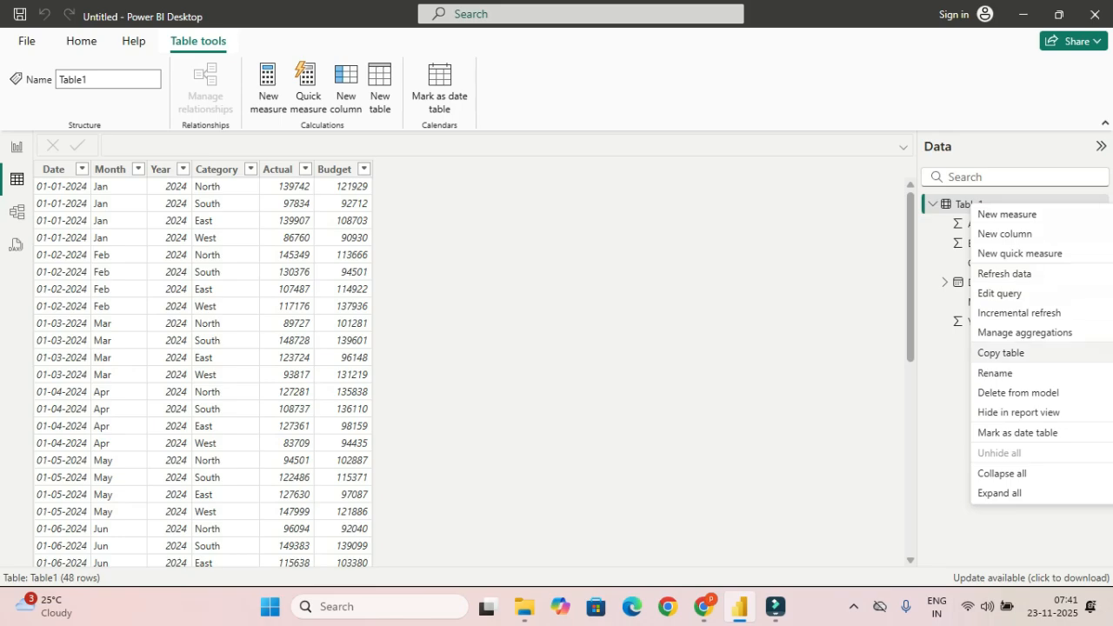
click(995, 372)
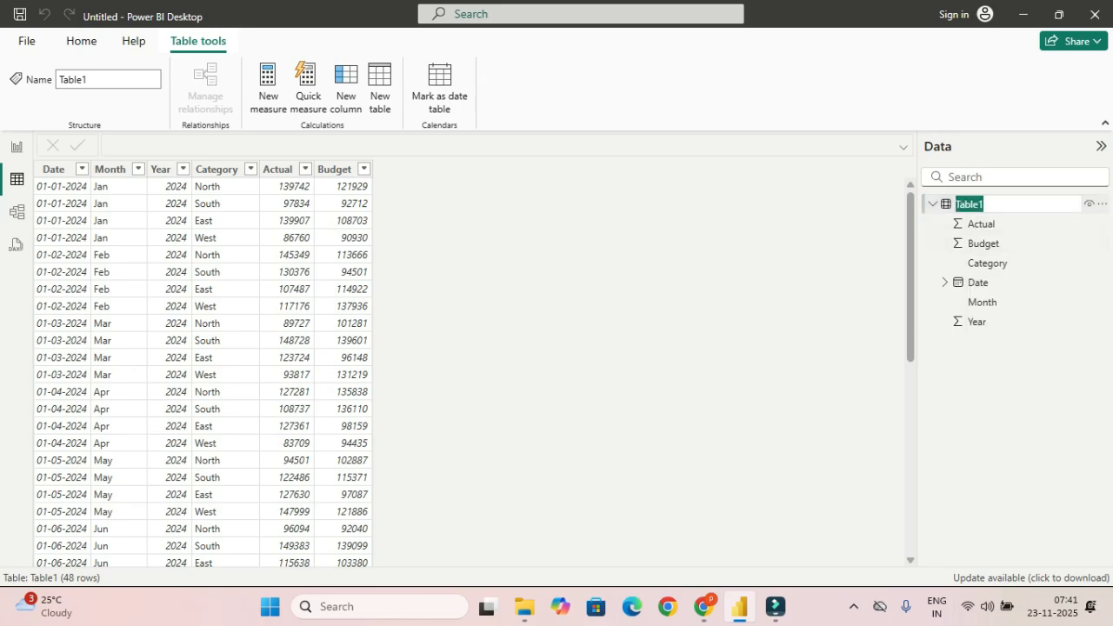
text(Financials)
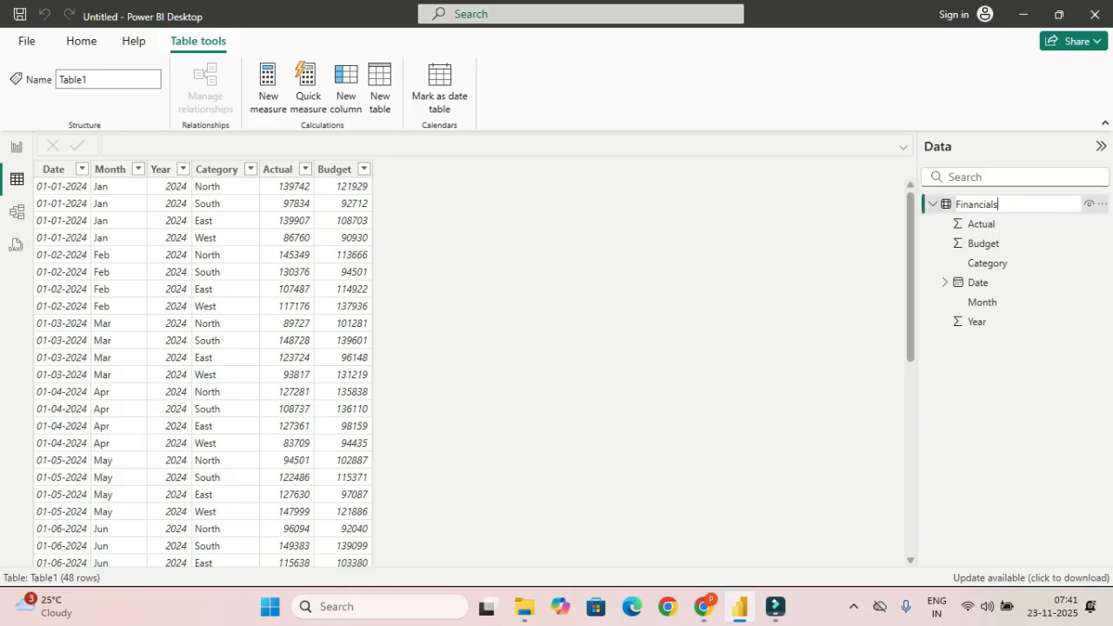
key(Return)
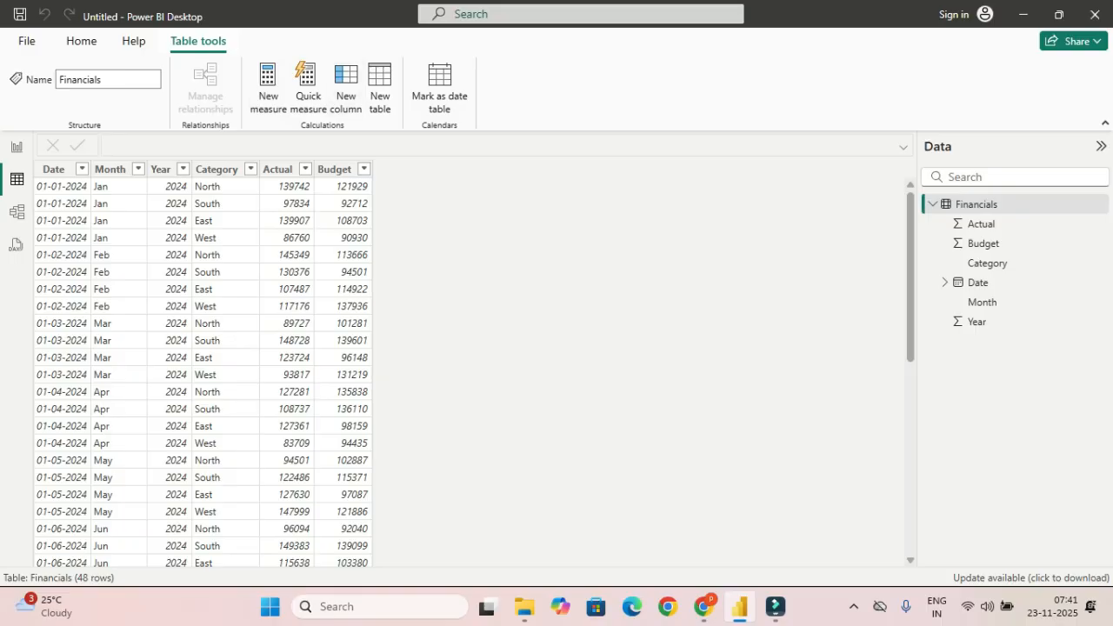
Step: Add a calculated column to the Financials table with the formula Month Number = MONTH('Financials'[Date])
click(346, 89)
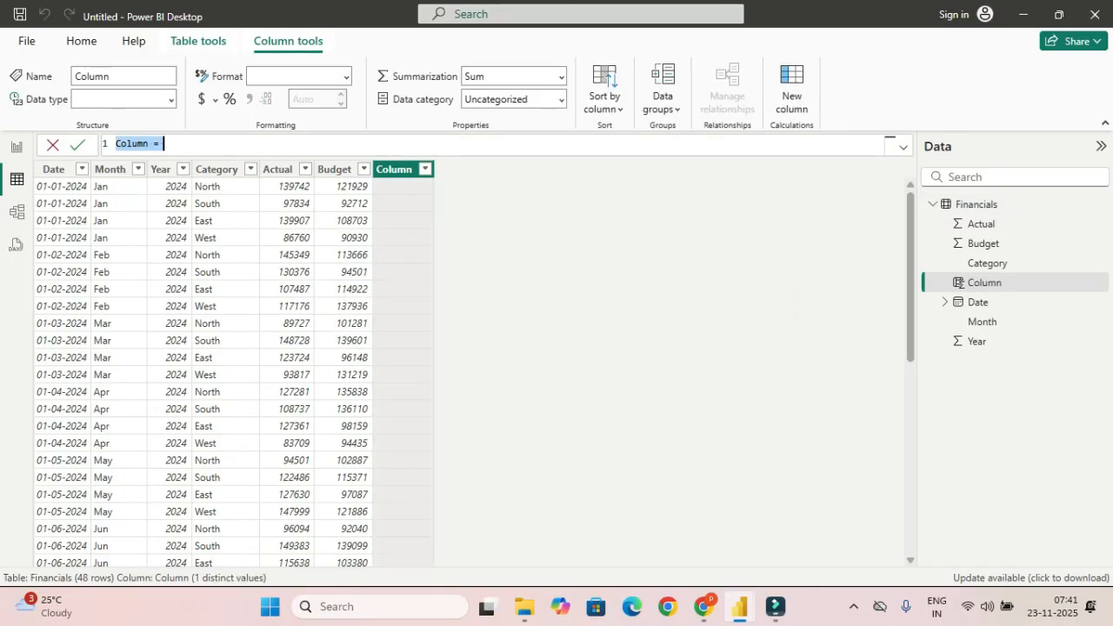
text(Month Number = MONTH('Financials'[Date]))
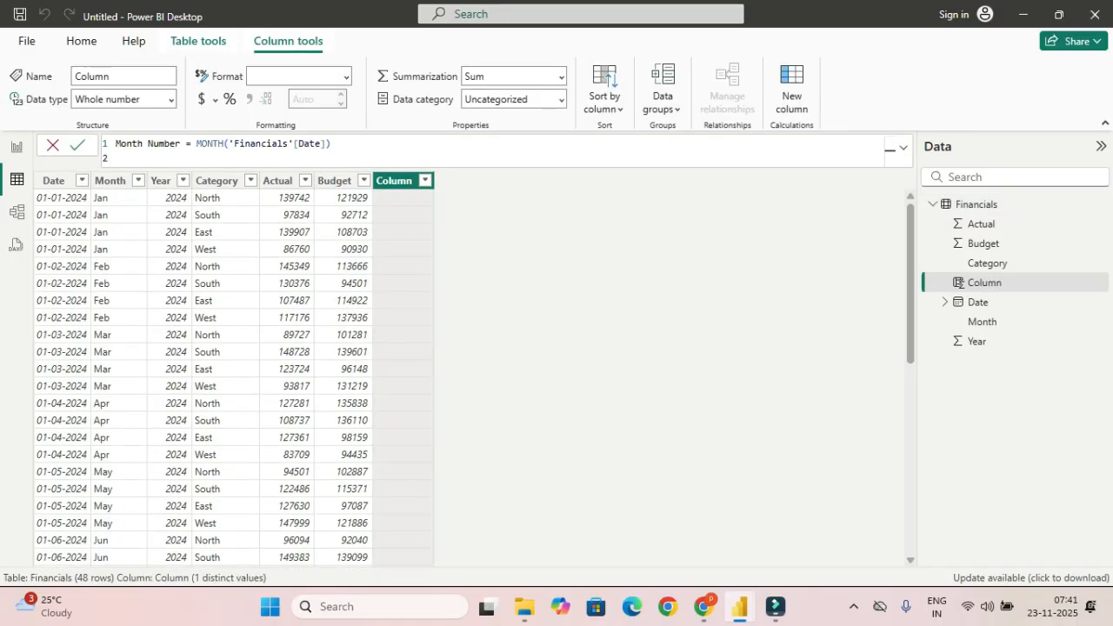
key(BackSpace)
click(168, 144)
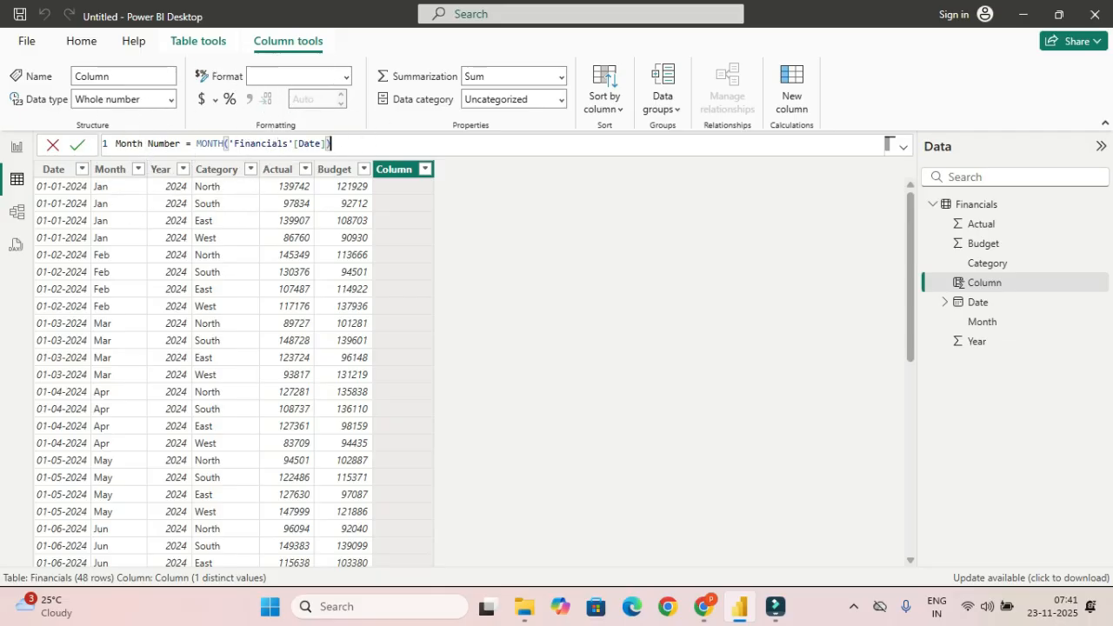
key(ctrl)
key(Return)
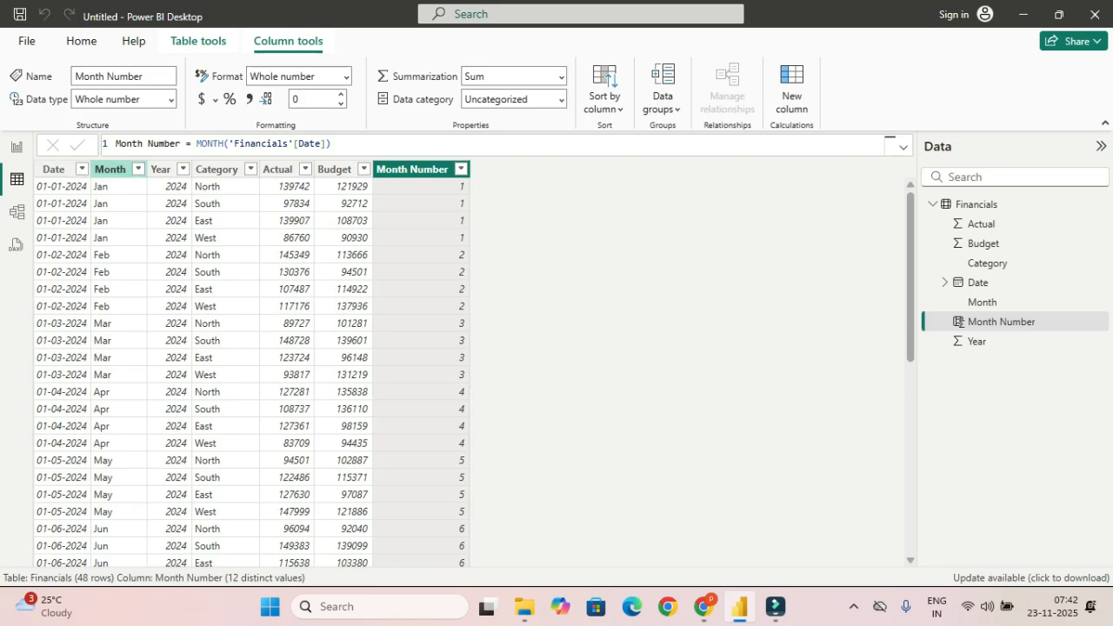
Step: Compare the Month column's rows with Month Number and examine which columns Month can be sorted by
click(111, 169)
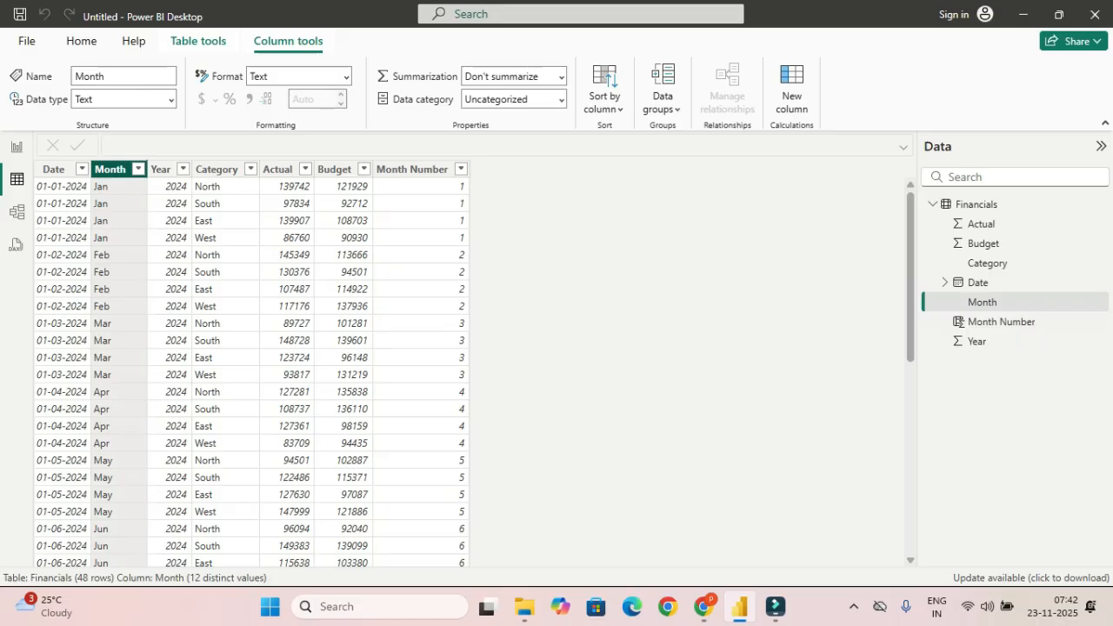
scroll(470, 365, down, 3)
scroll(469, 365, down, 6)
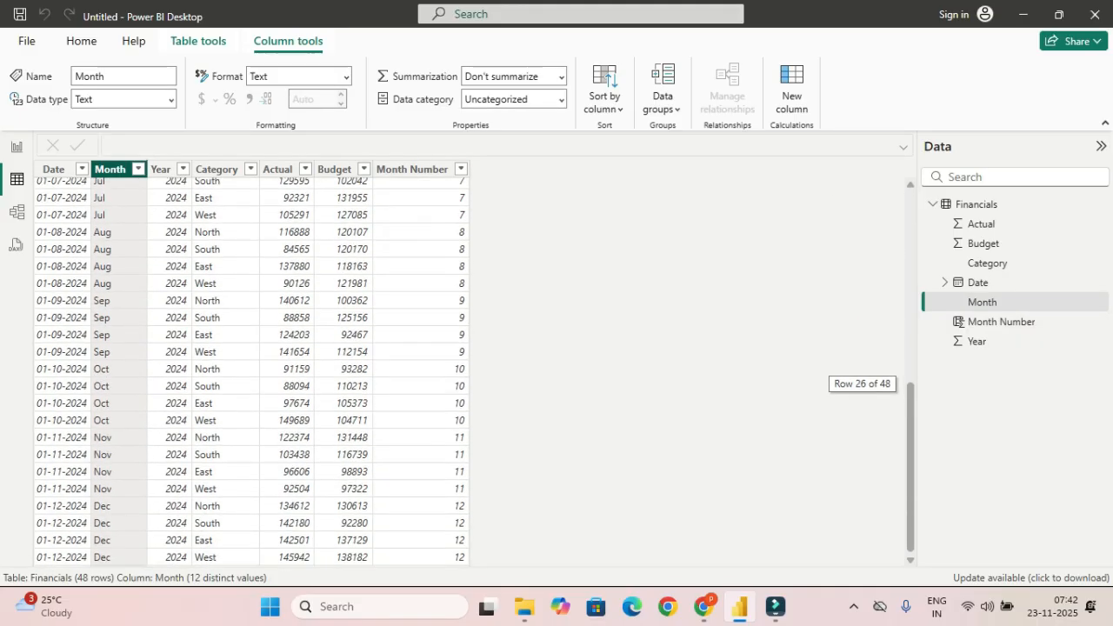
scroll(470, 365, up, 9)
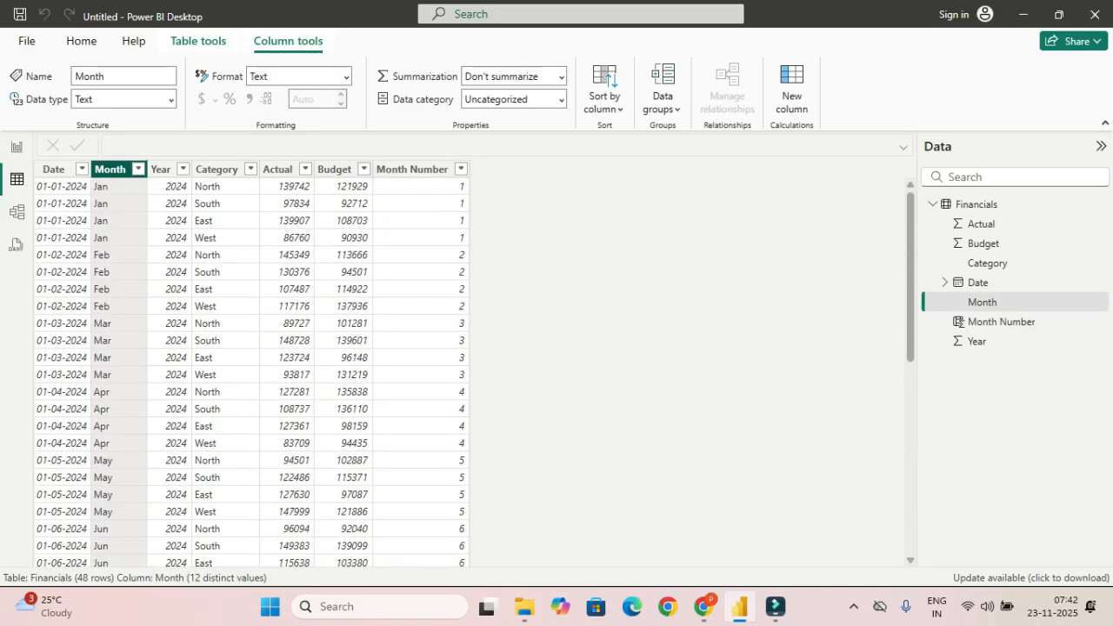
click(607, 87)
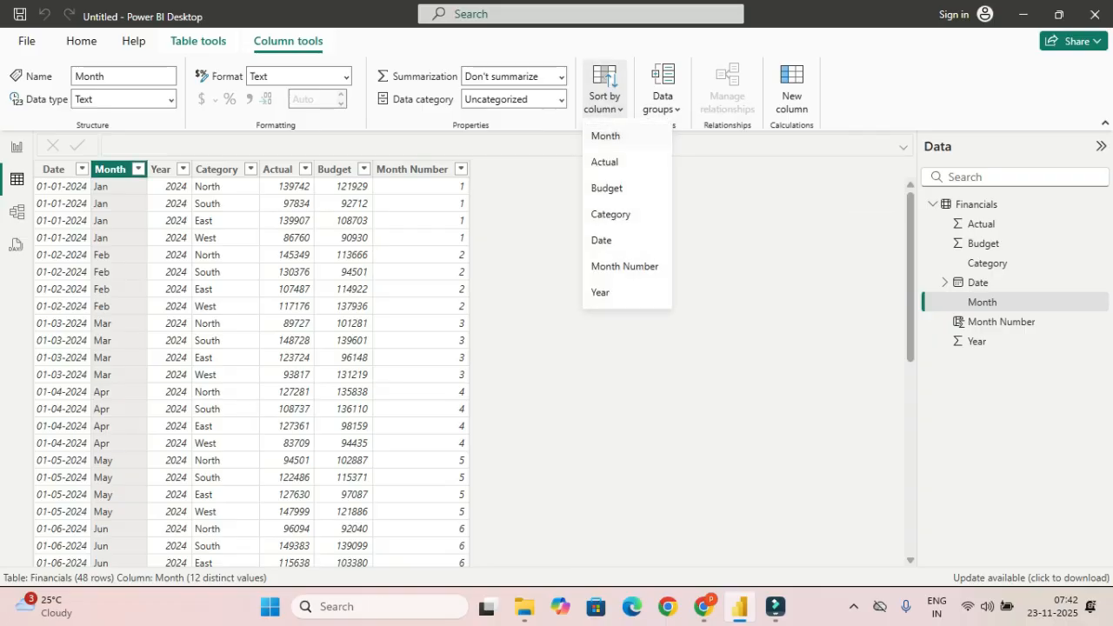
key(Escape)
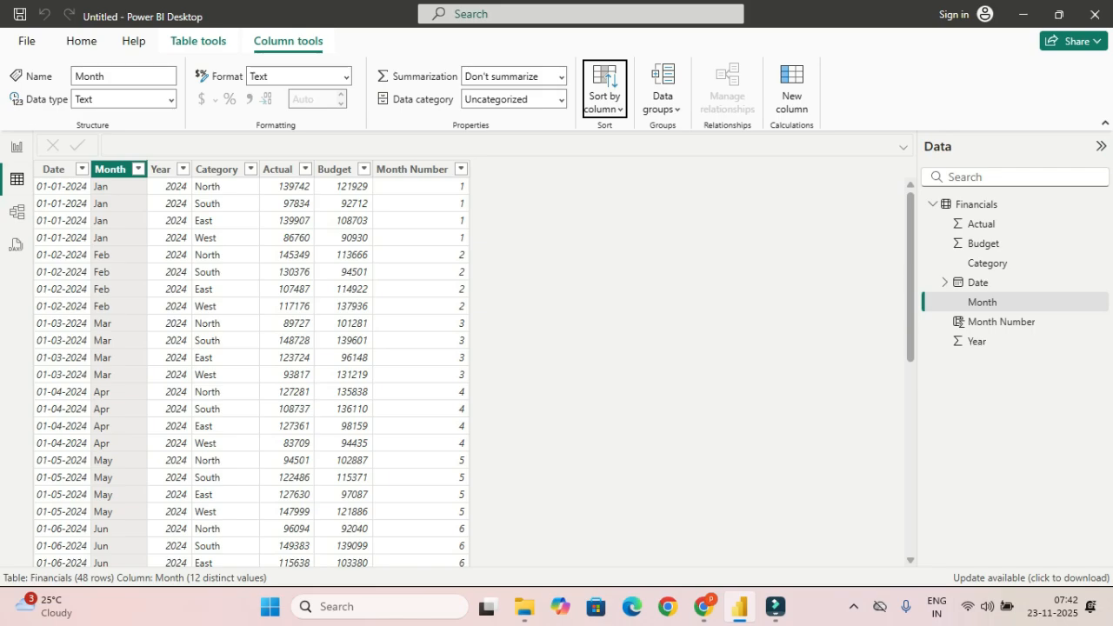
Step: Add a measure to the Financials table with the formula Total Actual = SUM('Financials'[Actual])
click(976, 203)
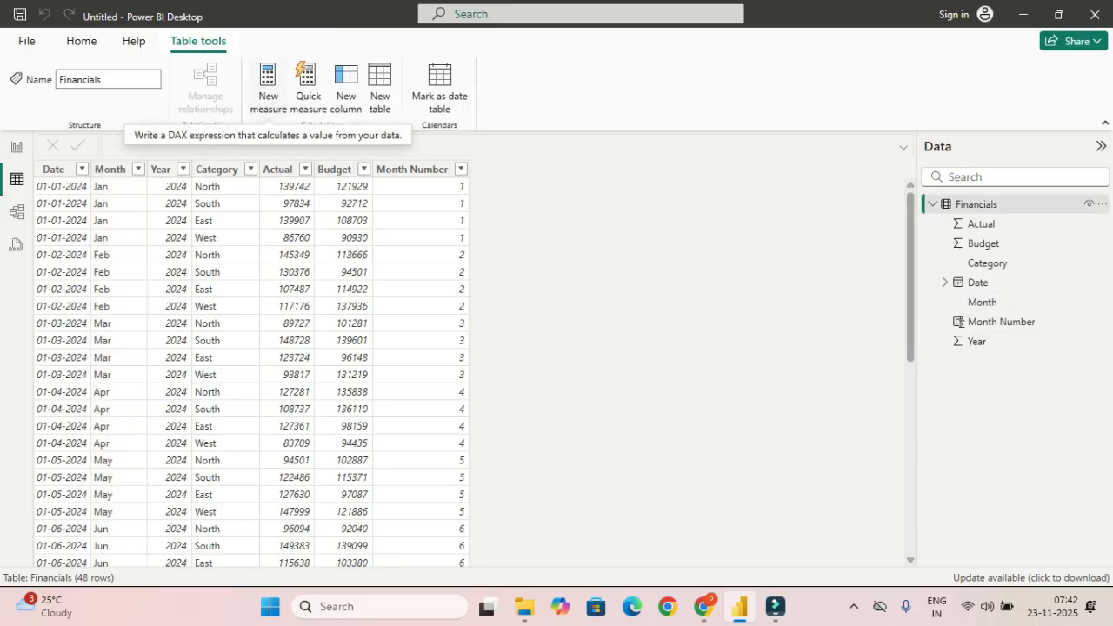
click(266, 103)
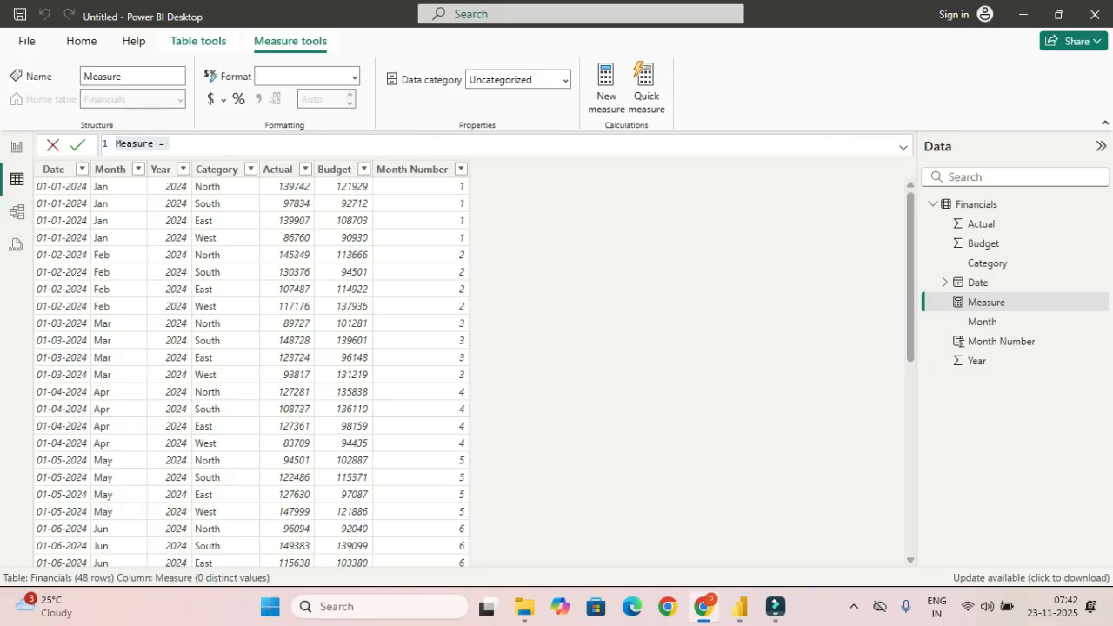
key(ctrl+a)
text(Total Actual = SUM('Financials'[Actual]))
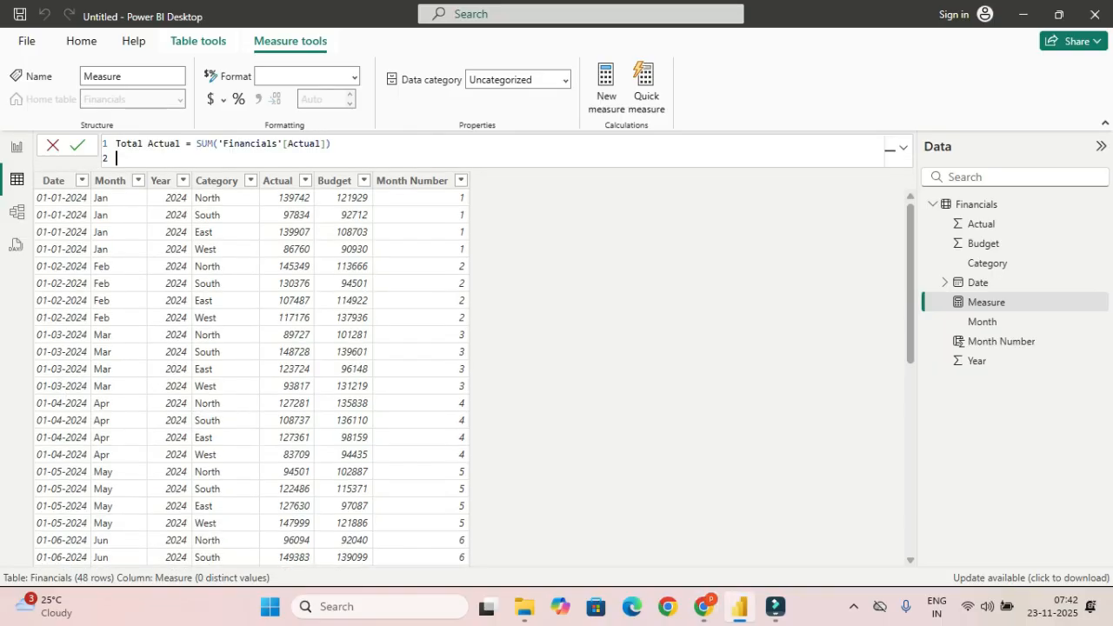
key(BackSpace)
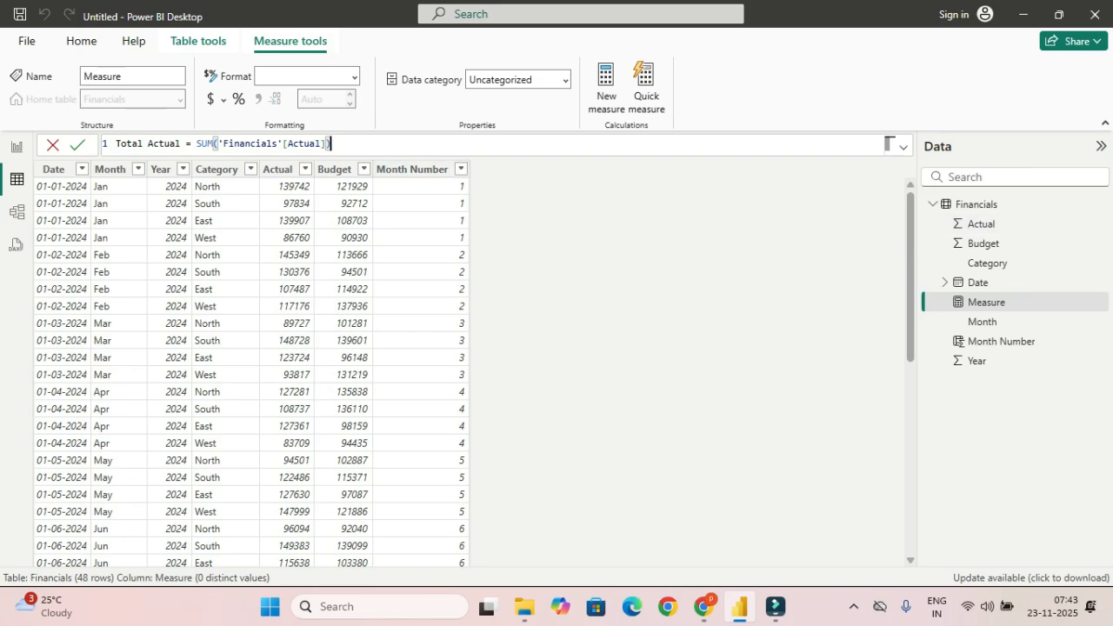
key(Return)
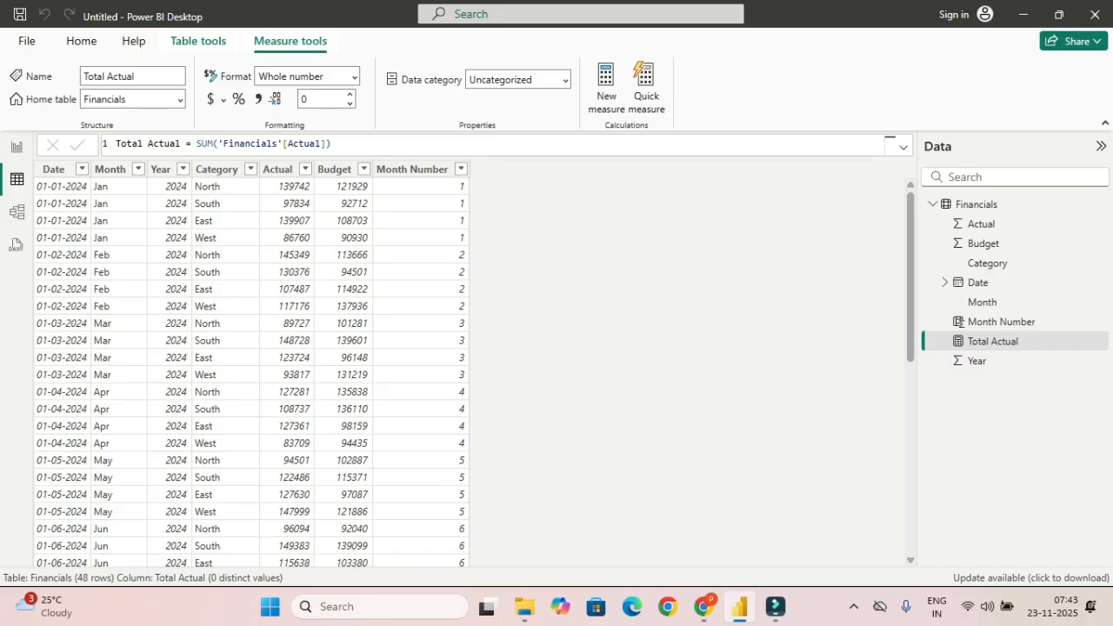
Step: Add a measure to the Financials table with the formula Total Budget = SUM('Financials'[Budget])
key(alt+Tab)
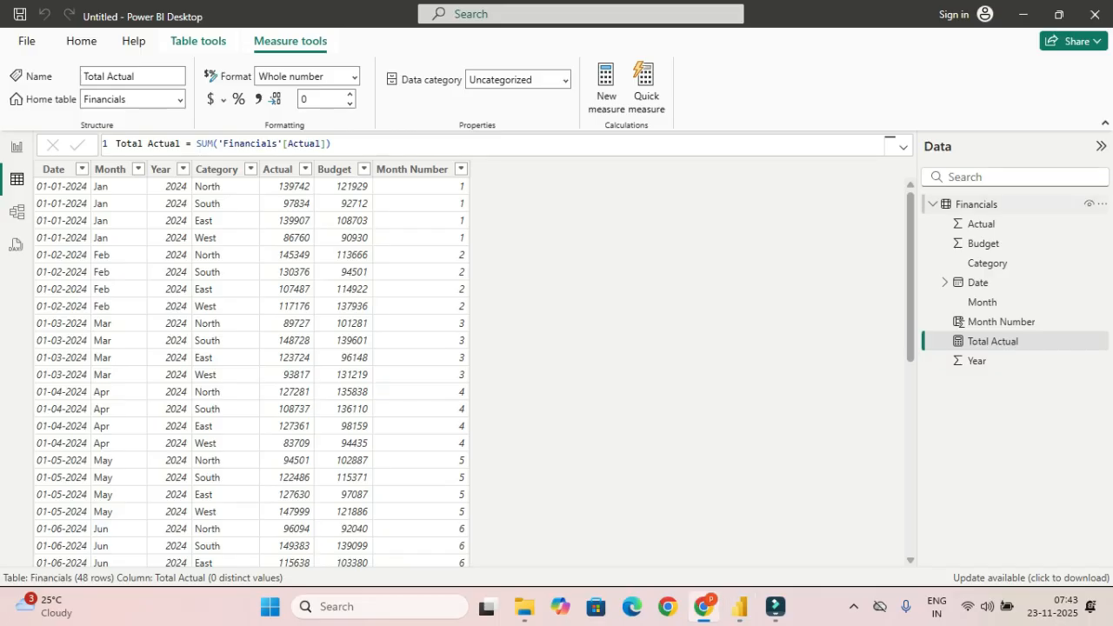
click(973, 204)
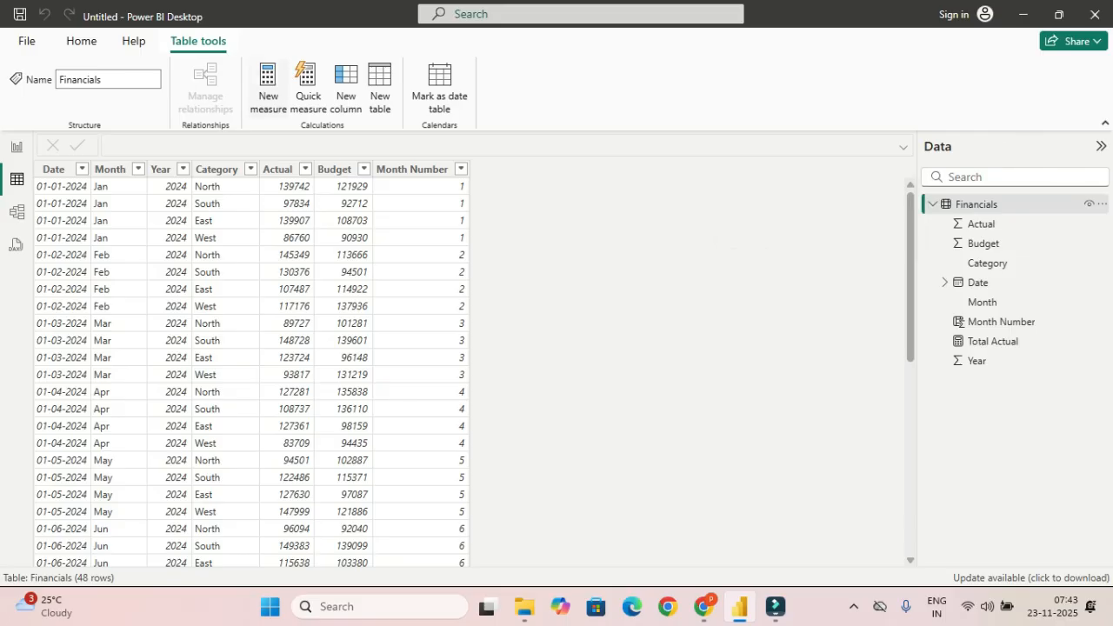
click(268, 89)
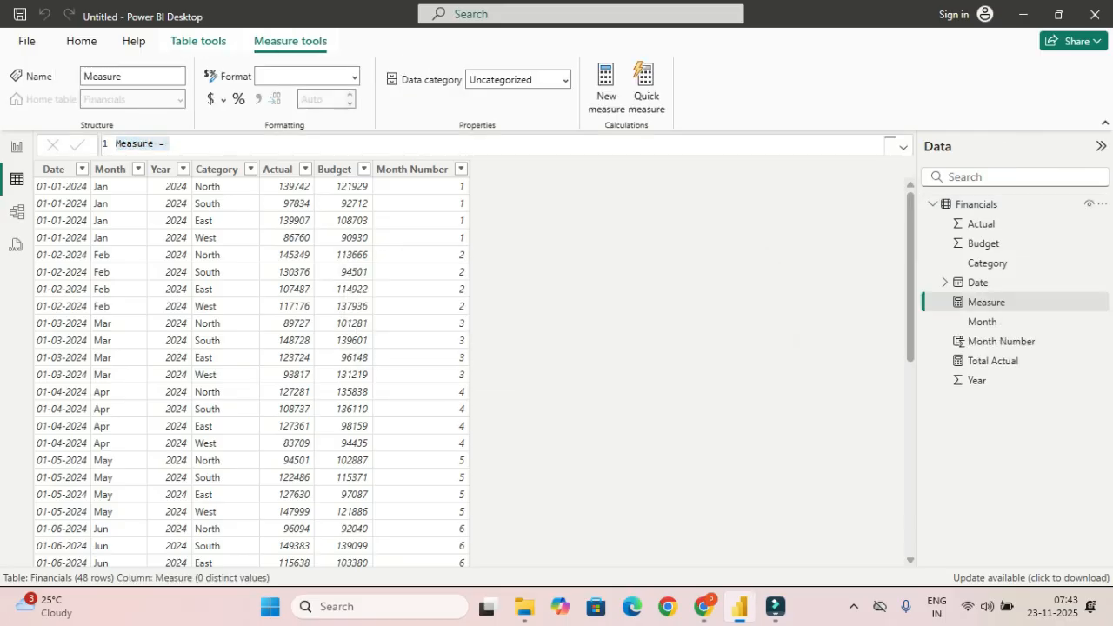
text(Total Budget = SUM('Financials'[Budget]))
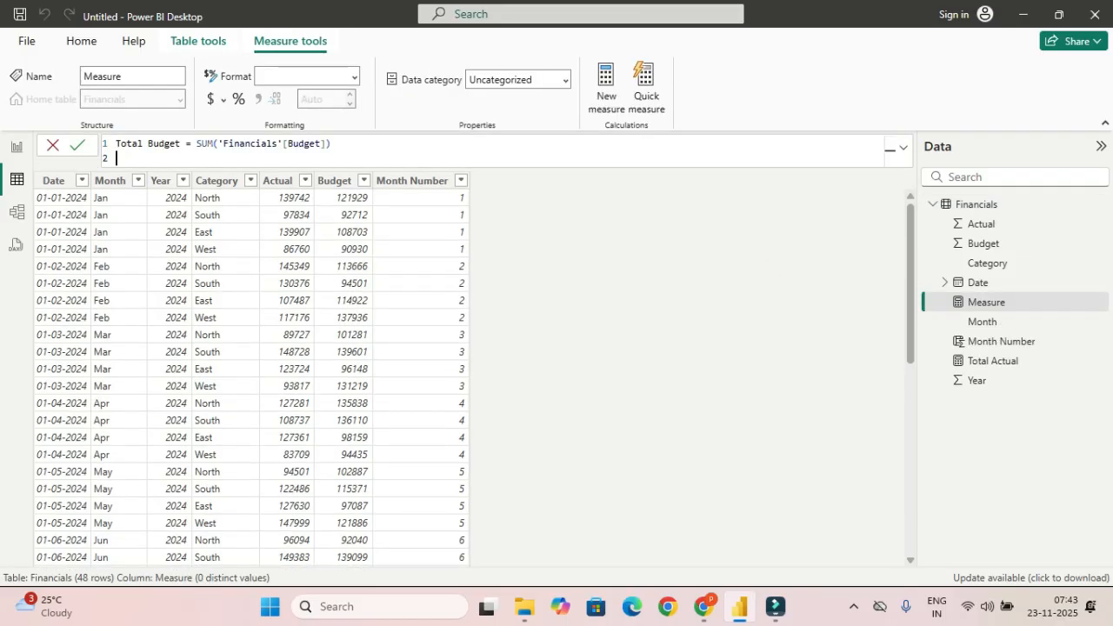
key(BackSpace)
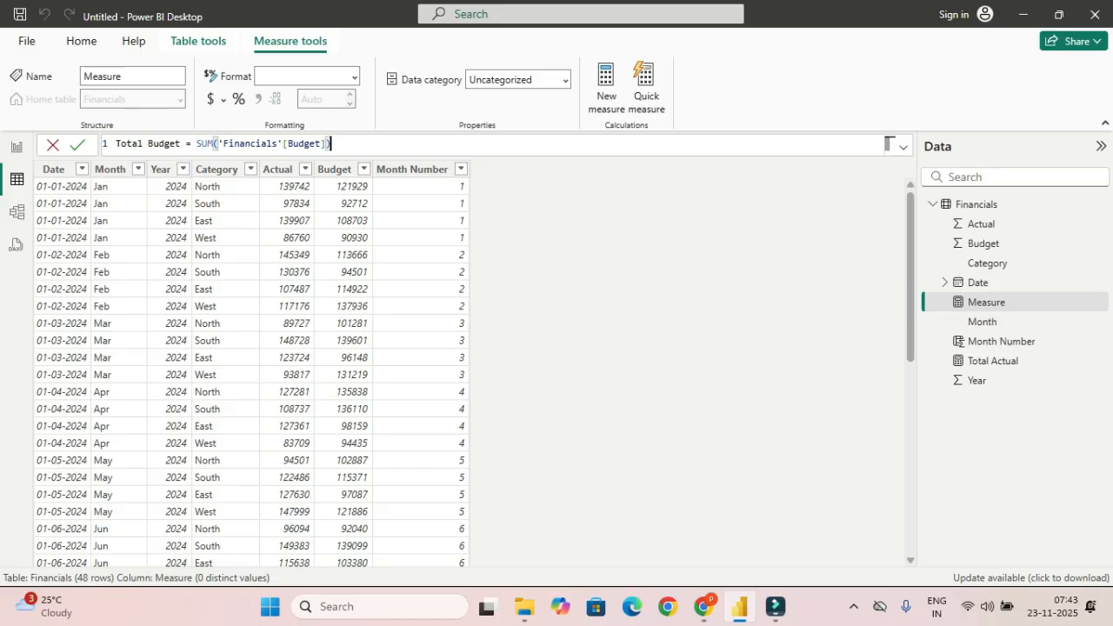
click(159, 143)
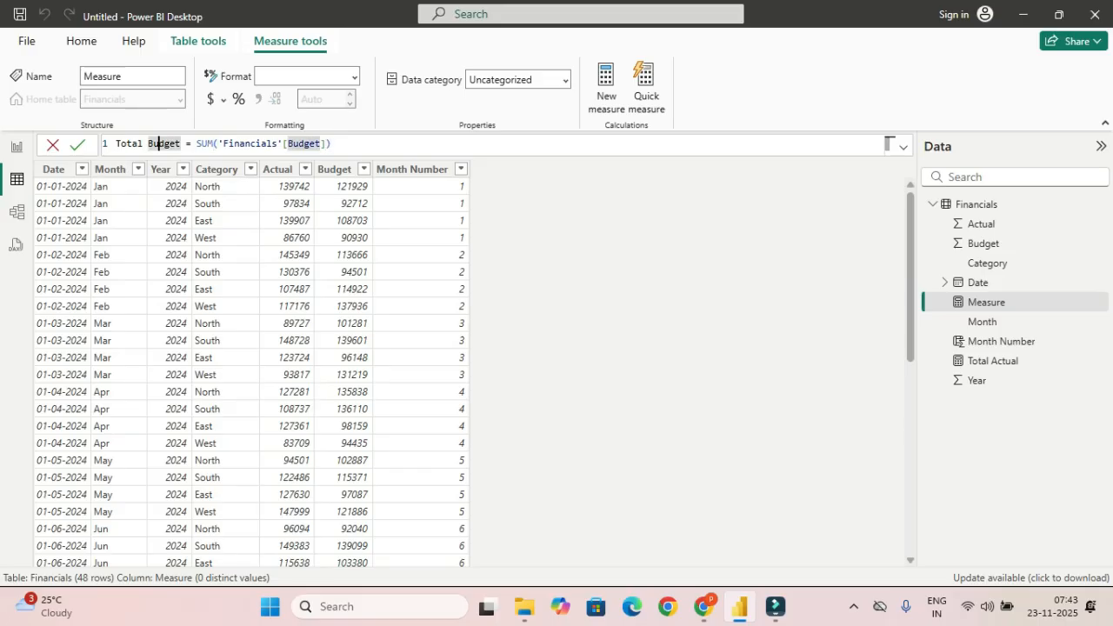
click(202, 143)
click(310, 143)
drag(288, 144, 325, 143)
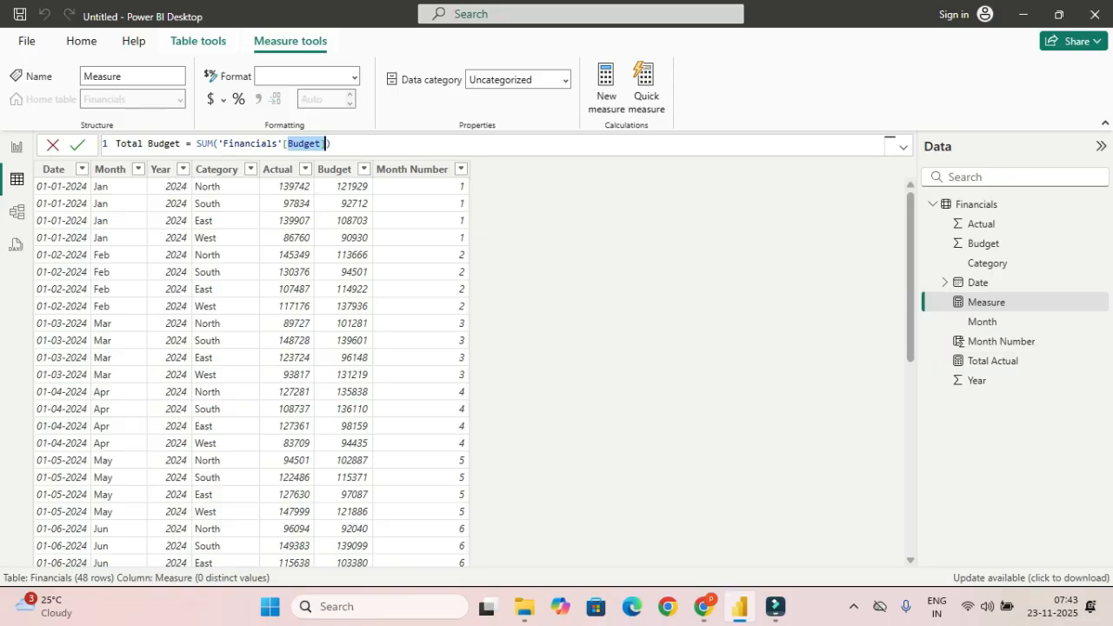
click(255, 144)
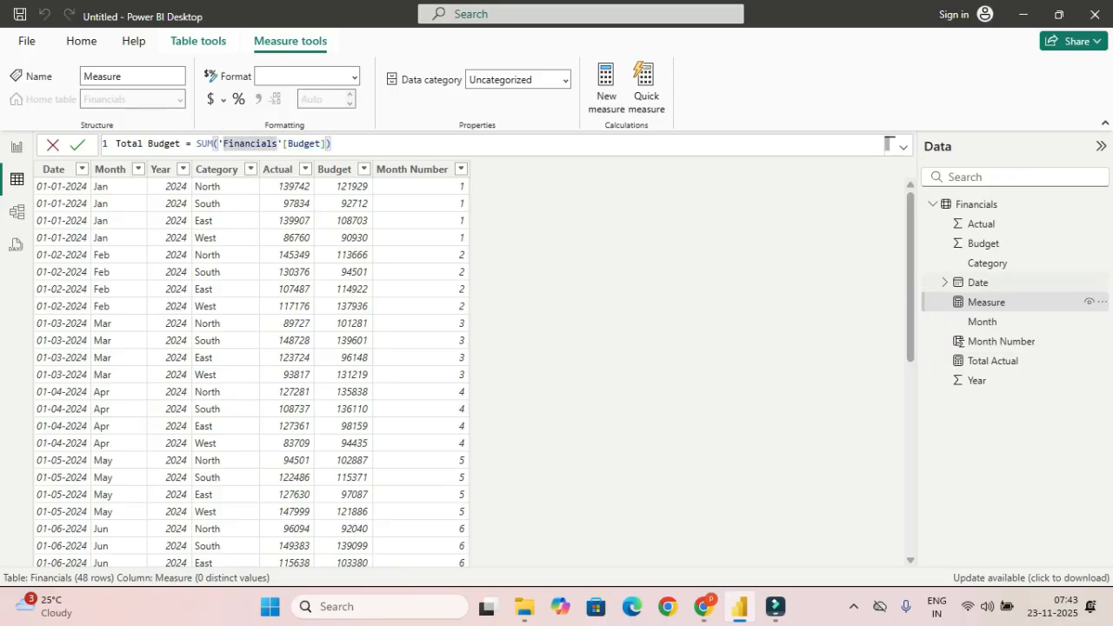
key(ctrl)
key(End)
key(Return)
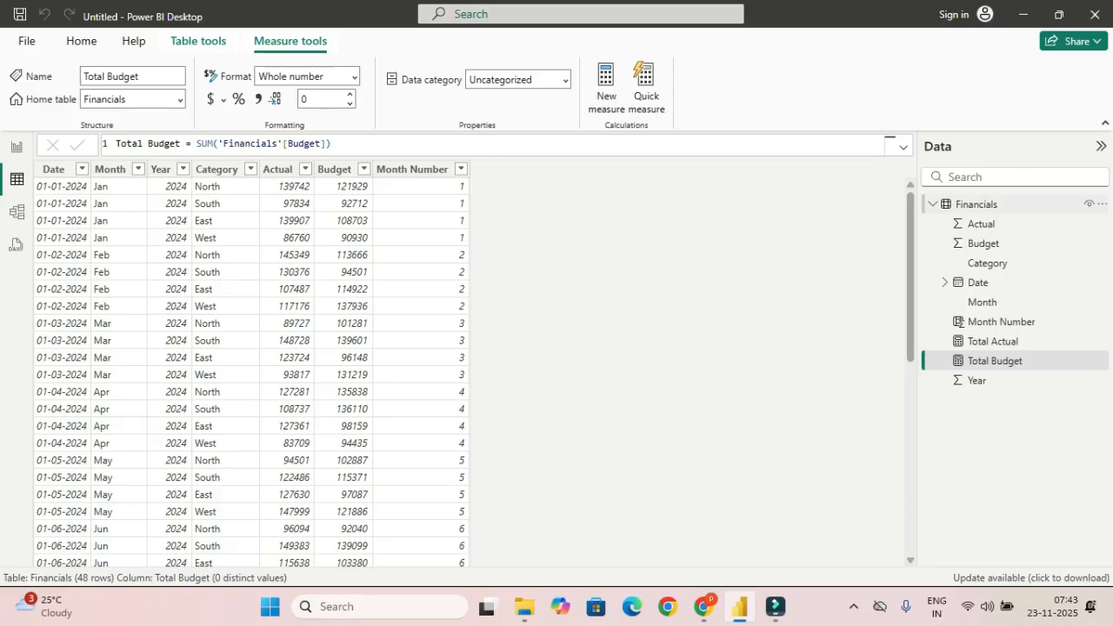
Step: Add a measure to the Financials table with the formula Variance = [Total Actual] - [Total Budget]
click(976, 203)
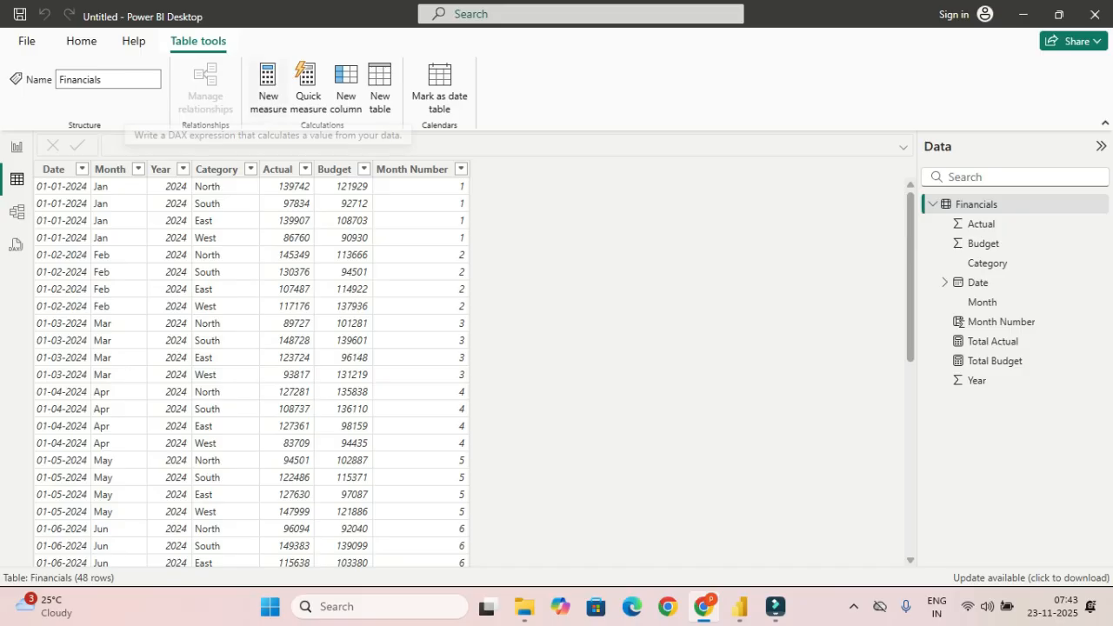
click(268, 87)
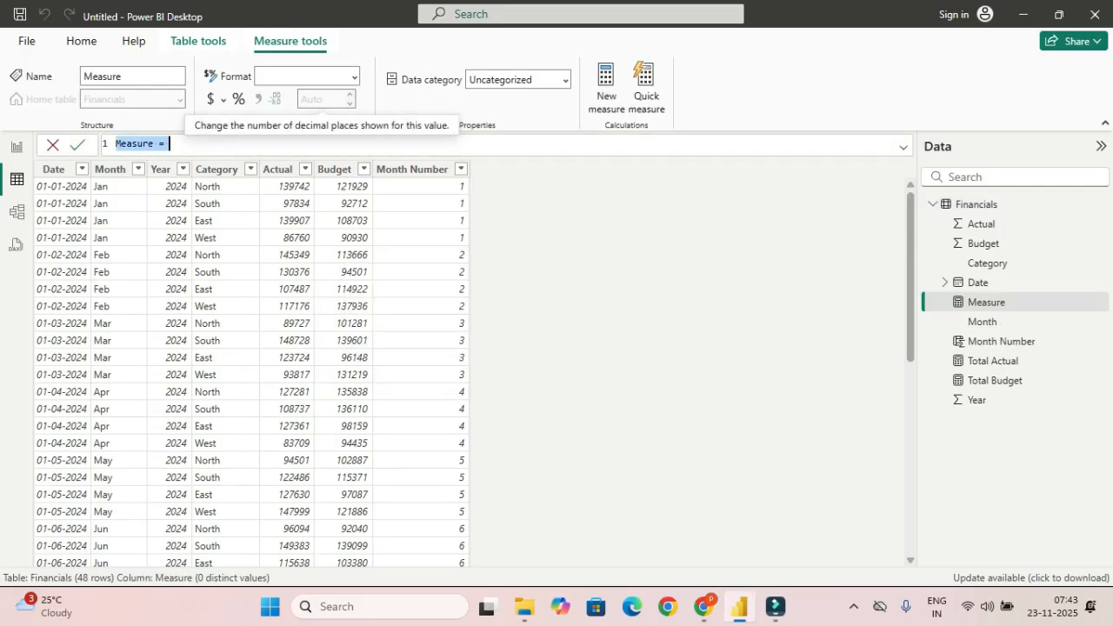
text(Variance = [Total Actual] - [Total Budget])
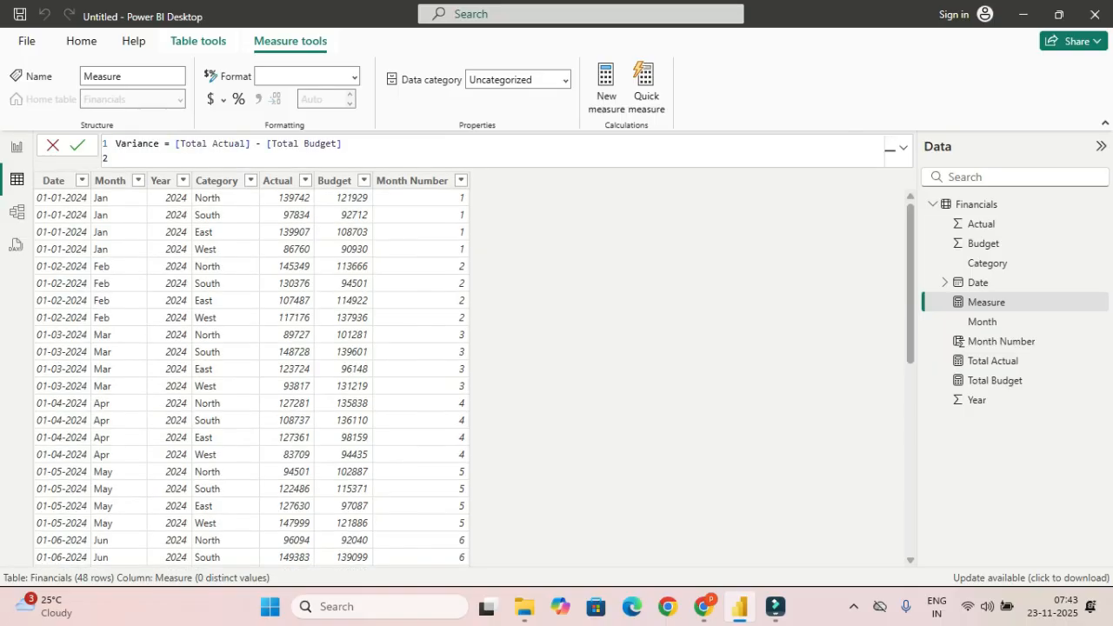
key(BackSpace)
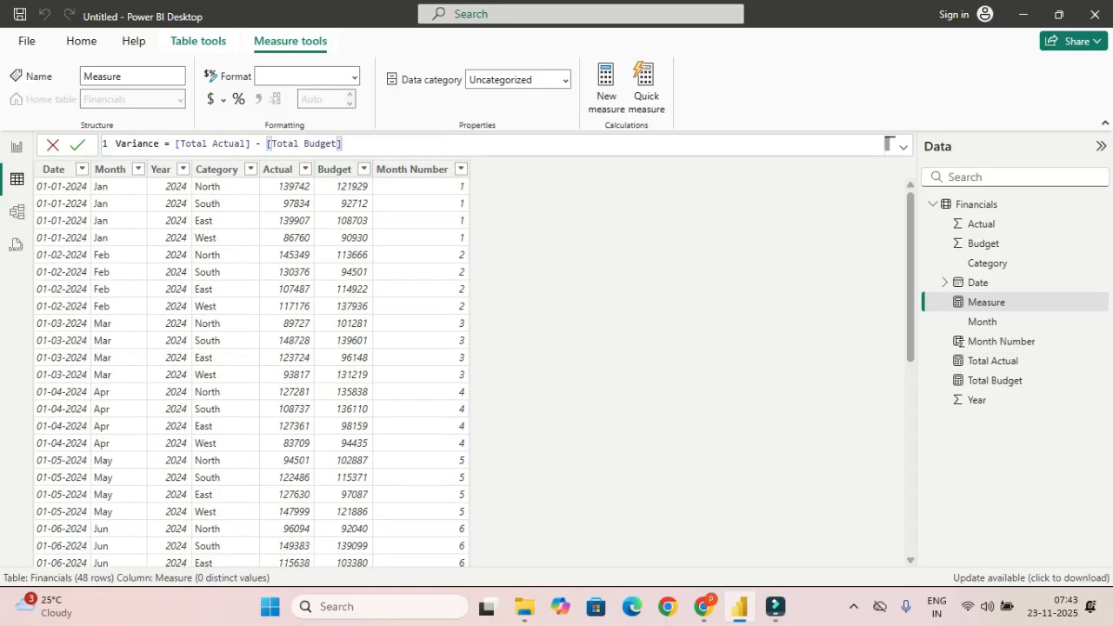
key(Return)
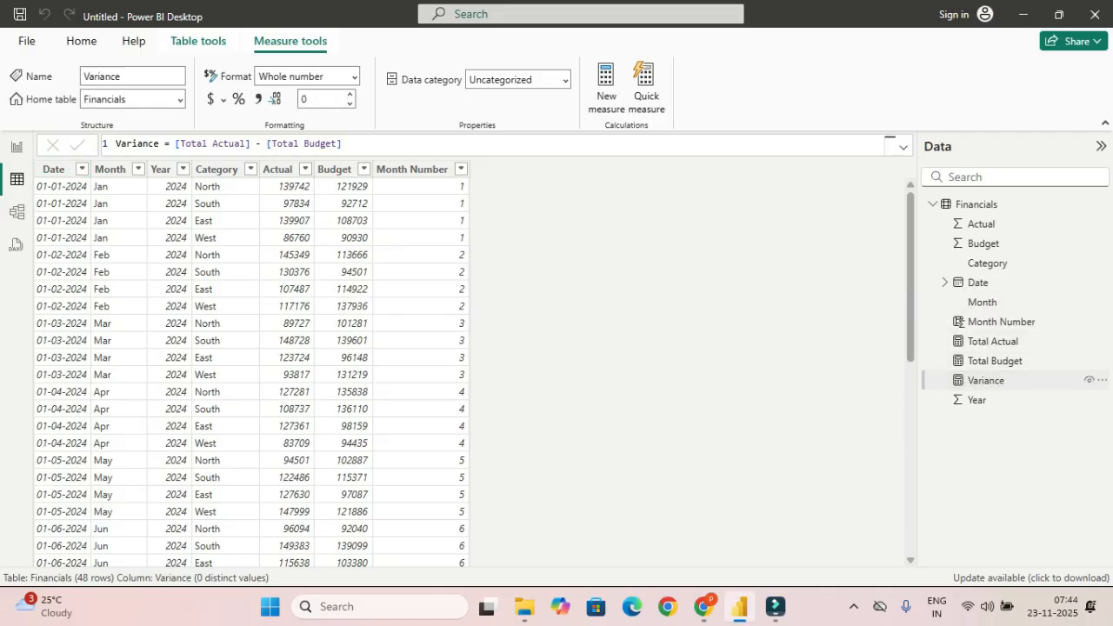
click(993, 380)
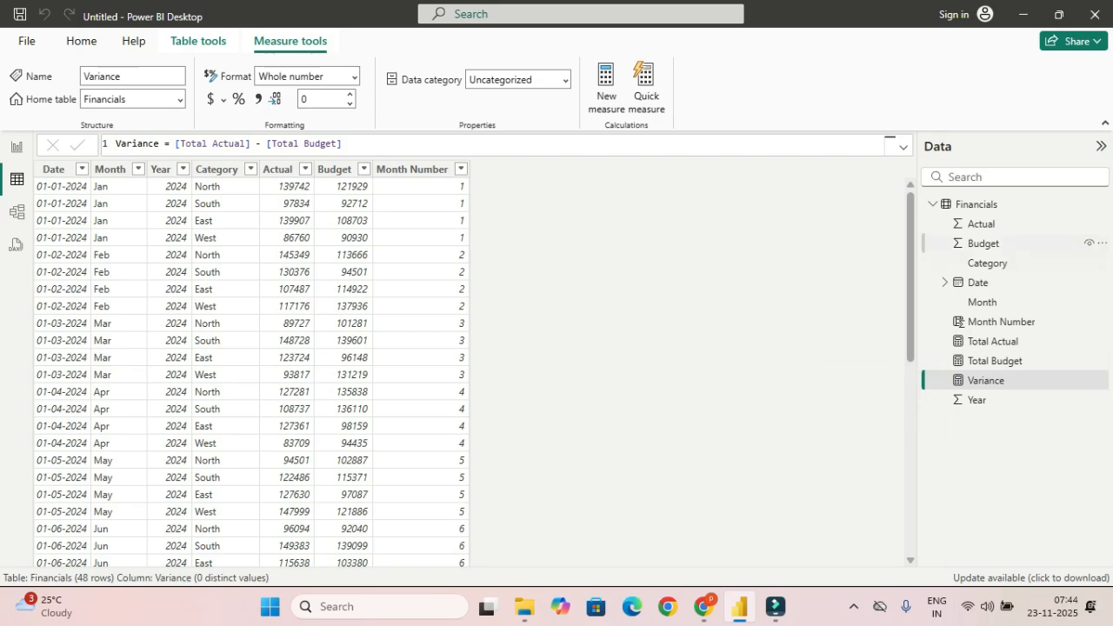
Step: Add a measure to the Financials table with the formula Variance % = DIVIDE([Variance], [Total Budget])
click(976, 203)
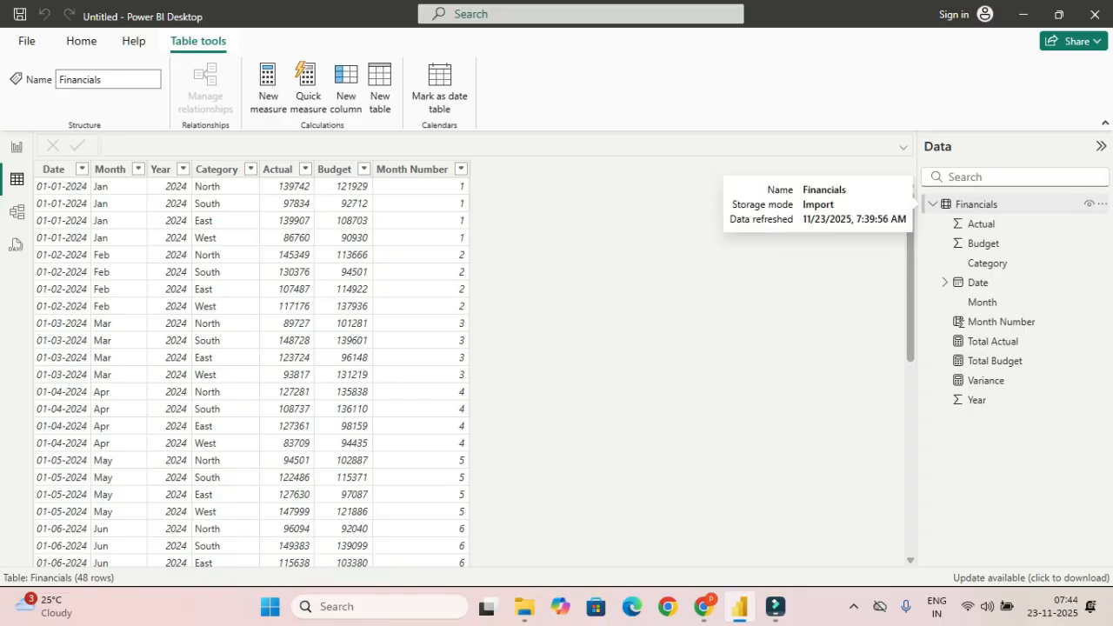
click(976, 205)
click(267, 91)
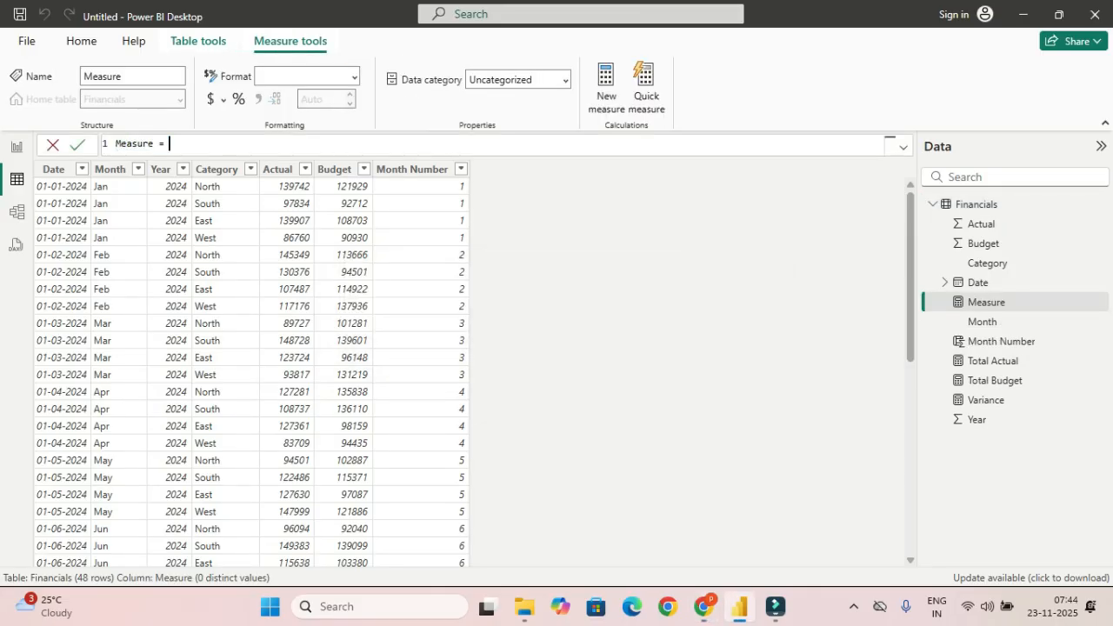
text(Variance % = DIVIDE([Variance], [Total Budget]))
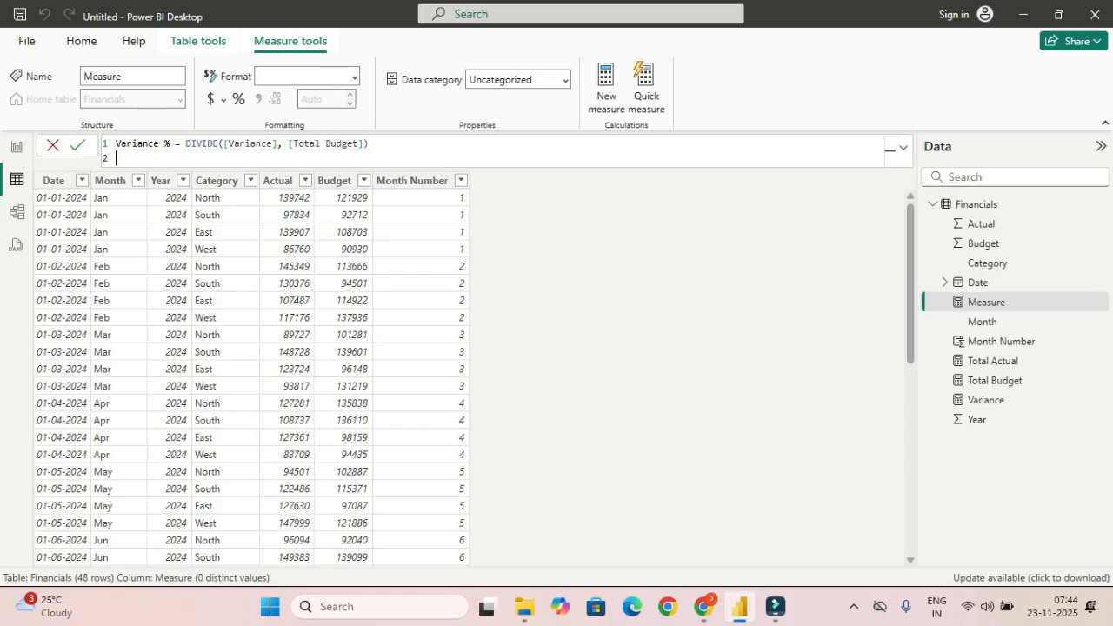
key(BackSpace)
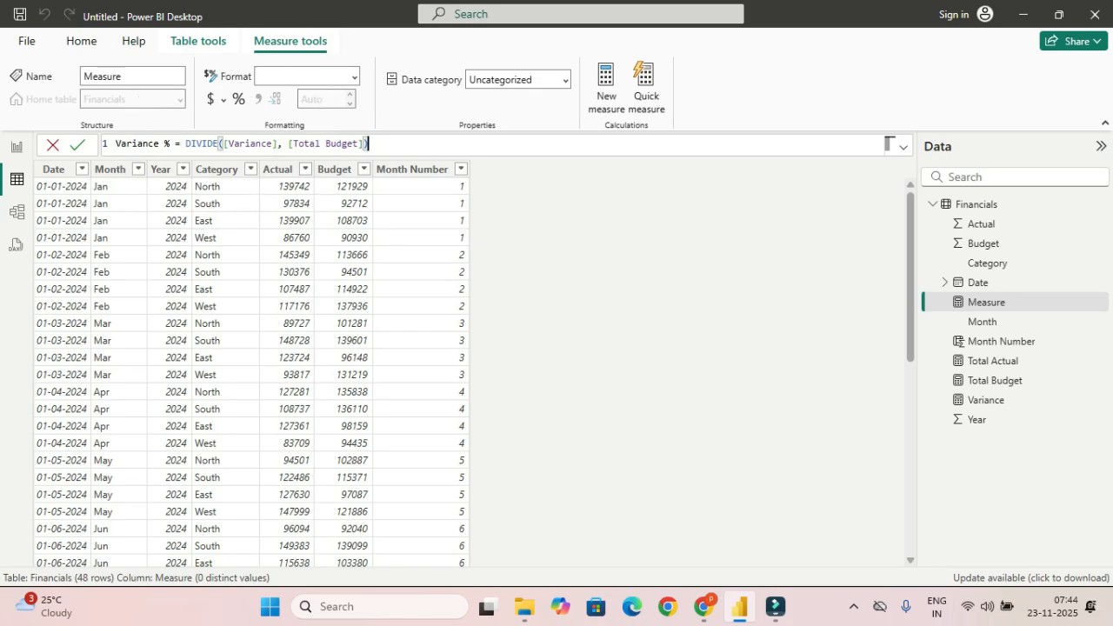
key(Return)
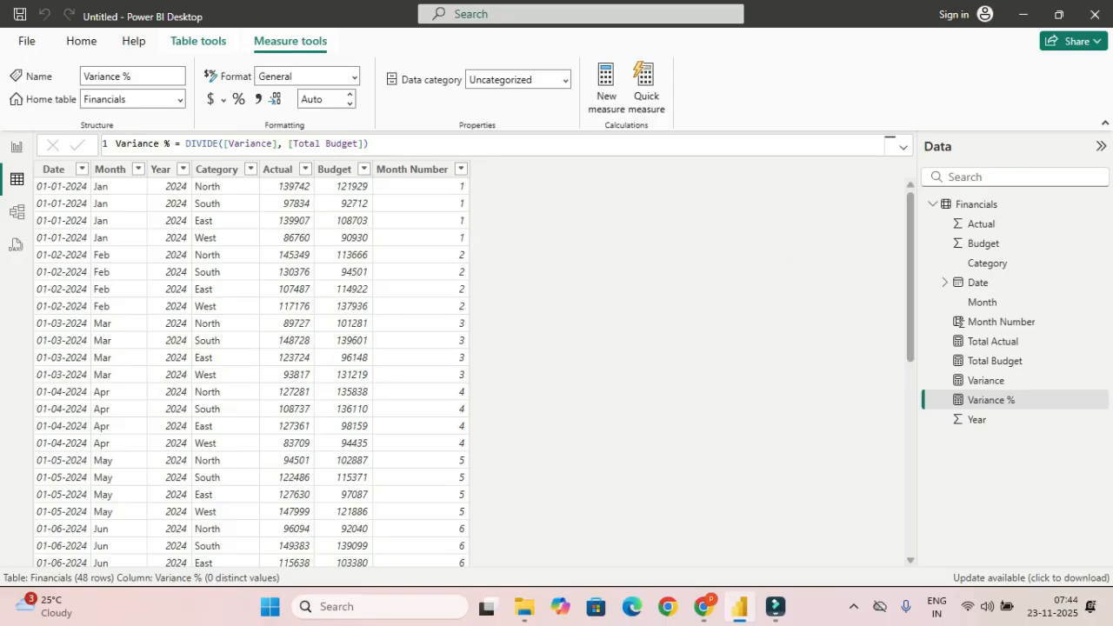
Step: Start a new measure in the Financials table with the formula YOY Actual = CALCULATE([Total Actual], DATEADD('Financials'[Date], -1, YEAR))
click(976, 203)
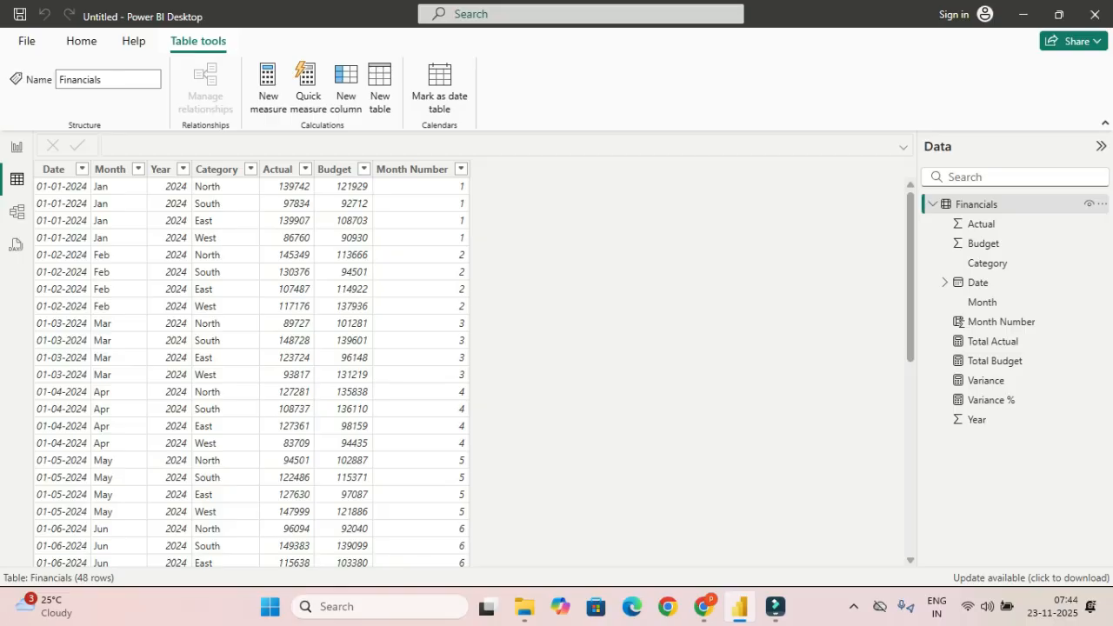
key(alt+Tab)
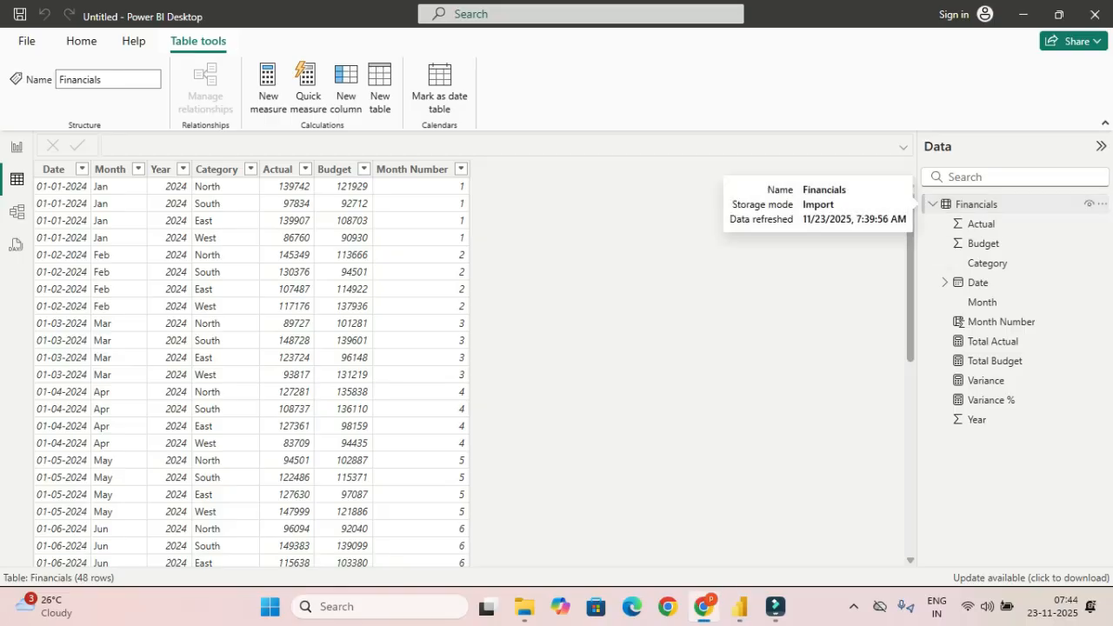
click(976, 204)
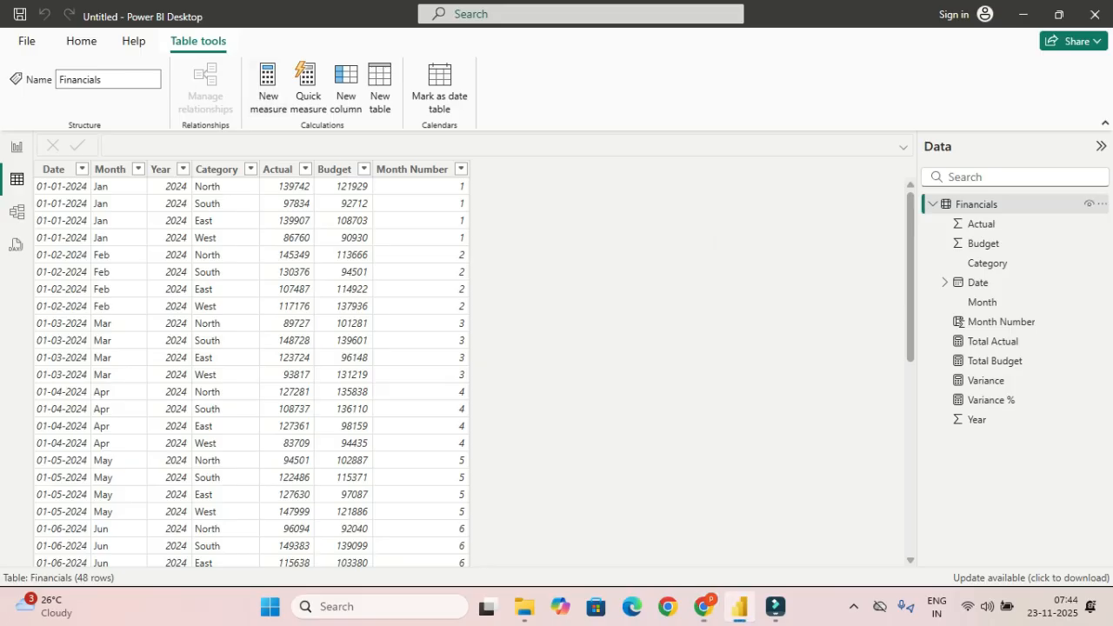
click(268, 88)
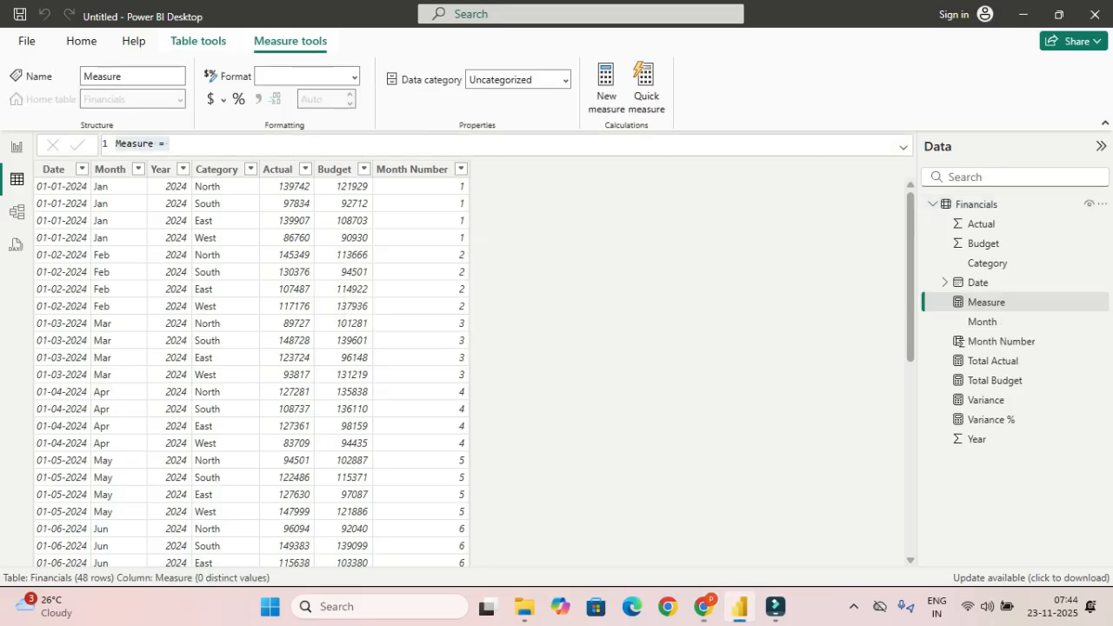
key(ctrl+a)
text(YOY Actual = CALCULATE([Total Actual], DATEADD('Financials'[Date], -1, YEAR)))
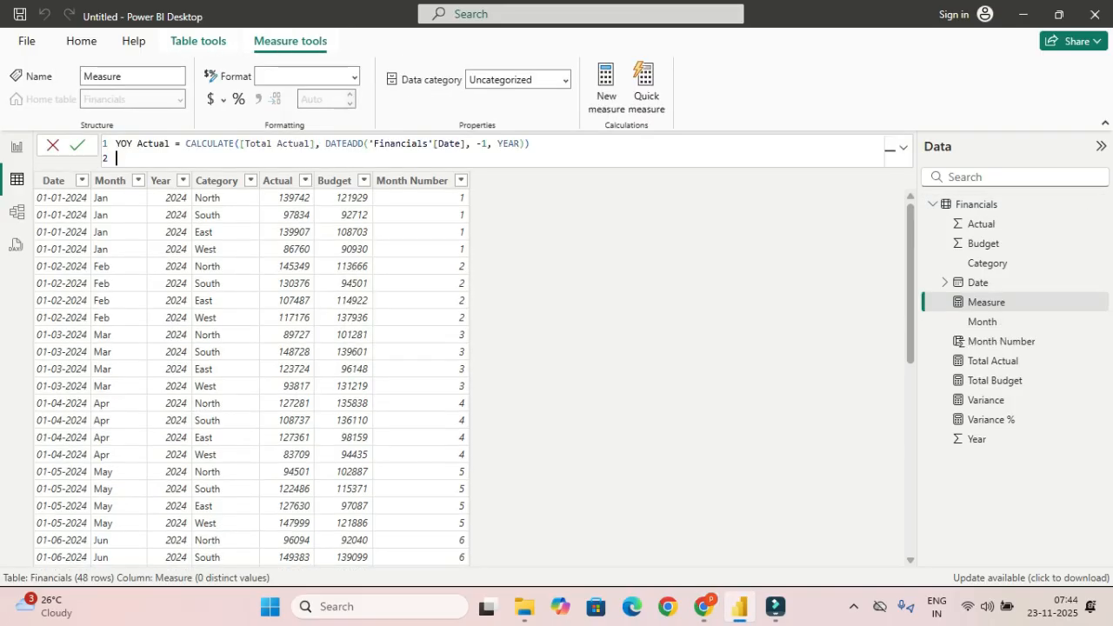
key(BackSpace)
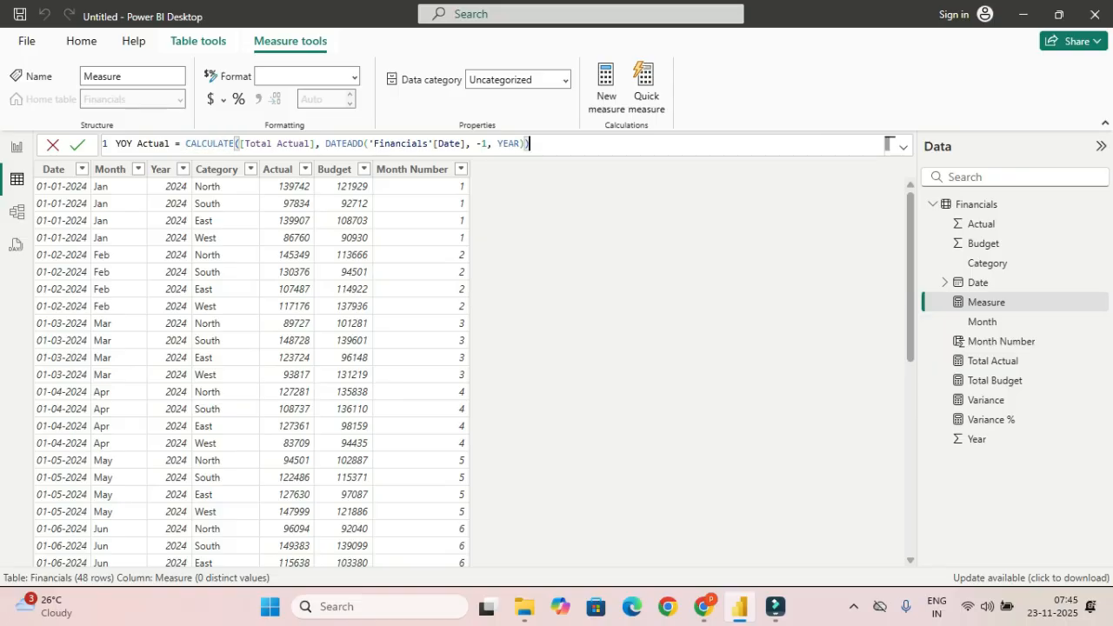
Step: Review the CALCULATE and DATEADD parts of the YOY Actual formula and commit the measure
double_click(210, 144)
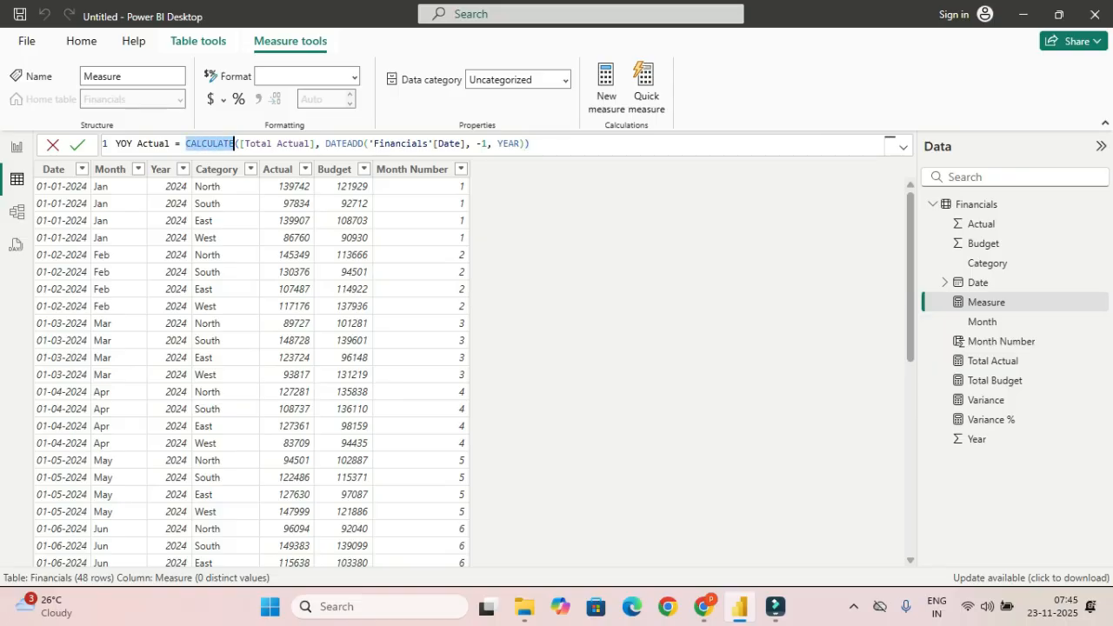
click(310, 145)
drag(316, 145, 249, 145)
click(401, 145)
double_click(401, 144)
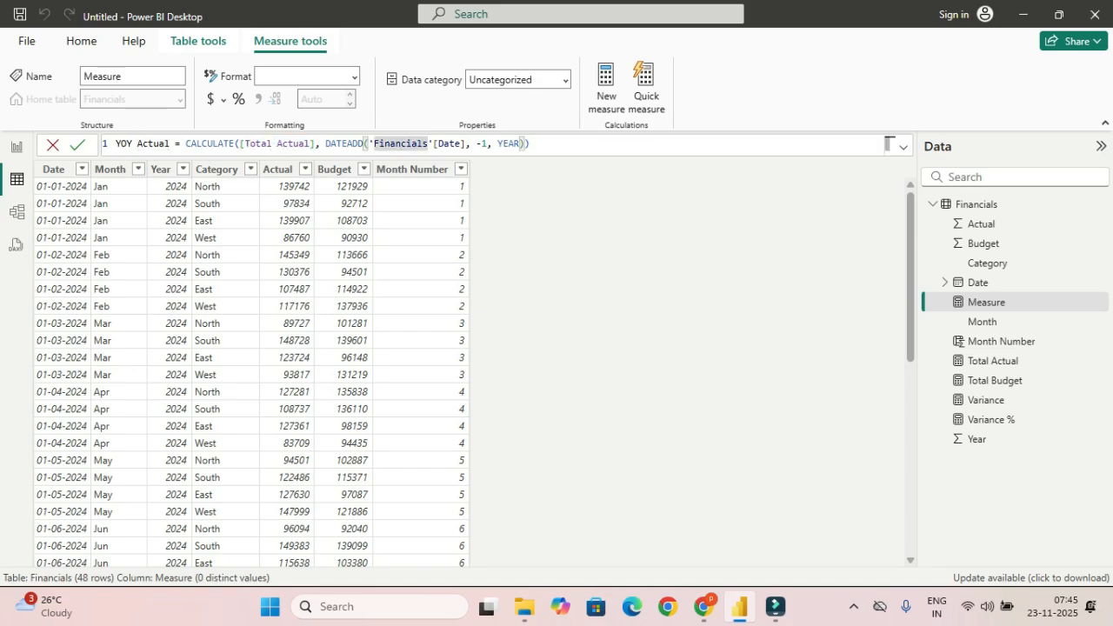
double_click(362, 144)
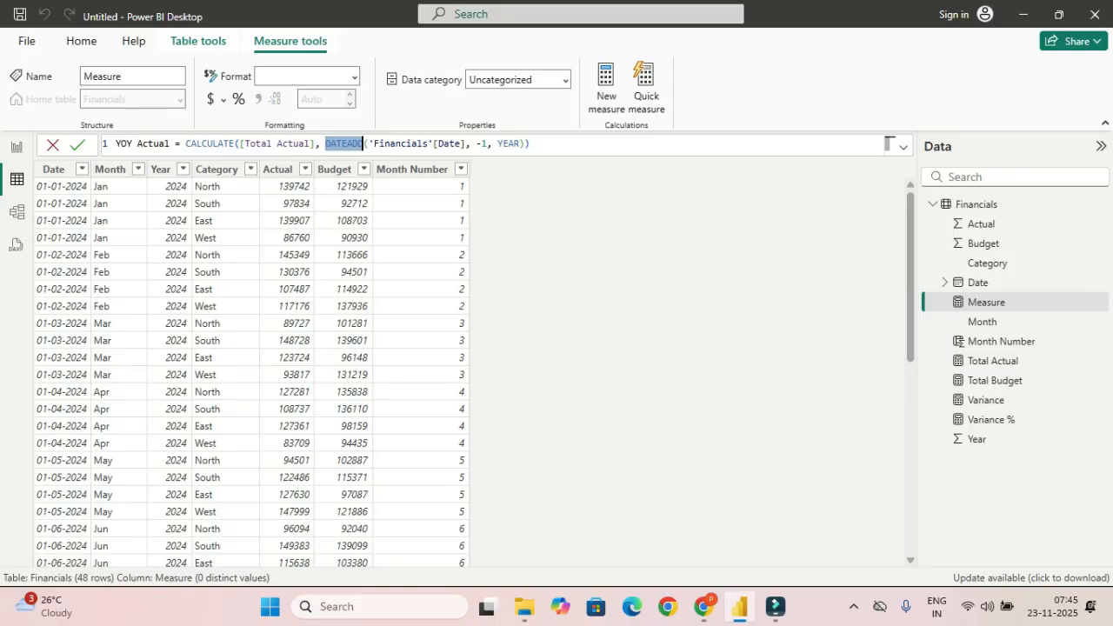
double_click(455, 145)
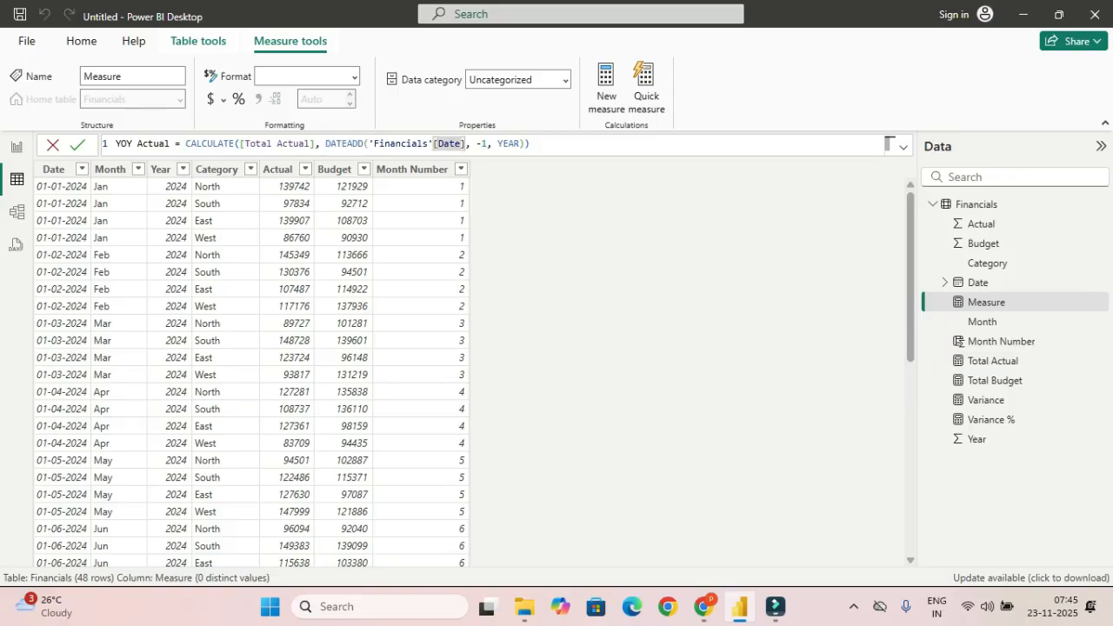
click(493, 144)
double_click(508, 145)
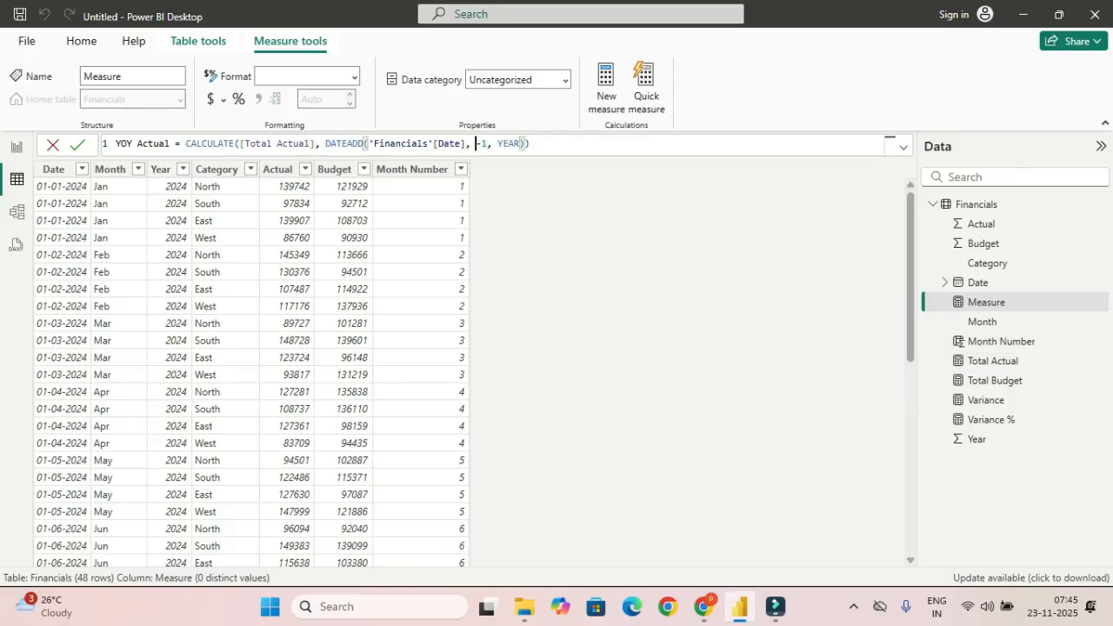
drag(477, 144, 519, 143)
click(498, 144)
click(482, 145)
click(530, 144)
drag(325, 144, 524, 144)
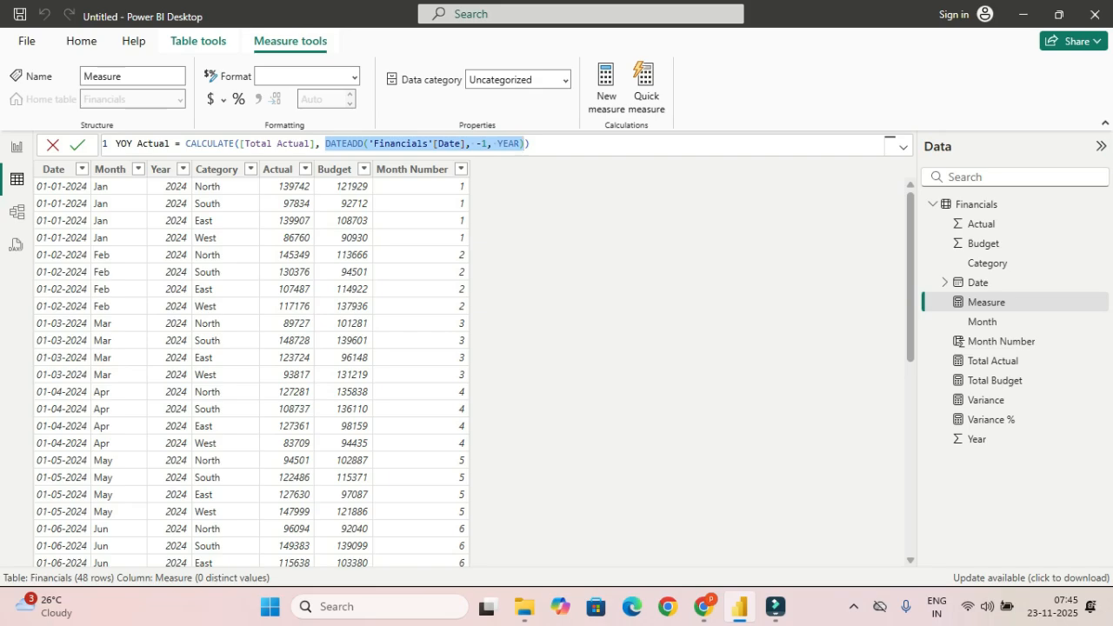
key(Return)
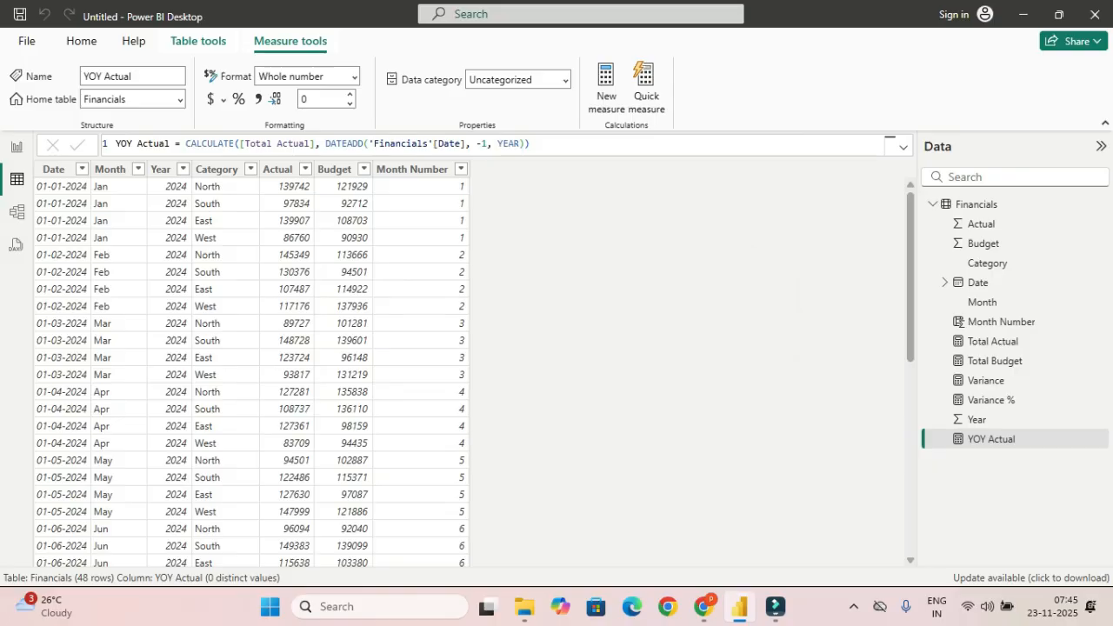
Step: Add a measure to the Financials table with the formula YOY Growth % = DIVIDE([Total Actual] - [YOY Actual], [YOY Actual])
click(976, 203)
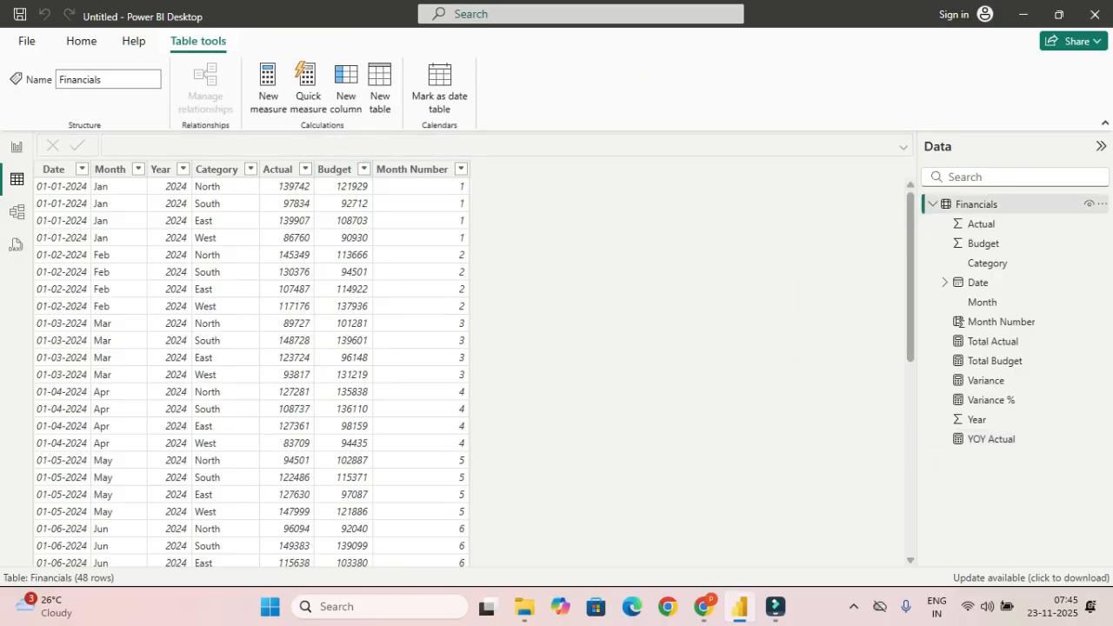
key(alt+Tab)
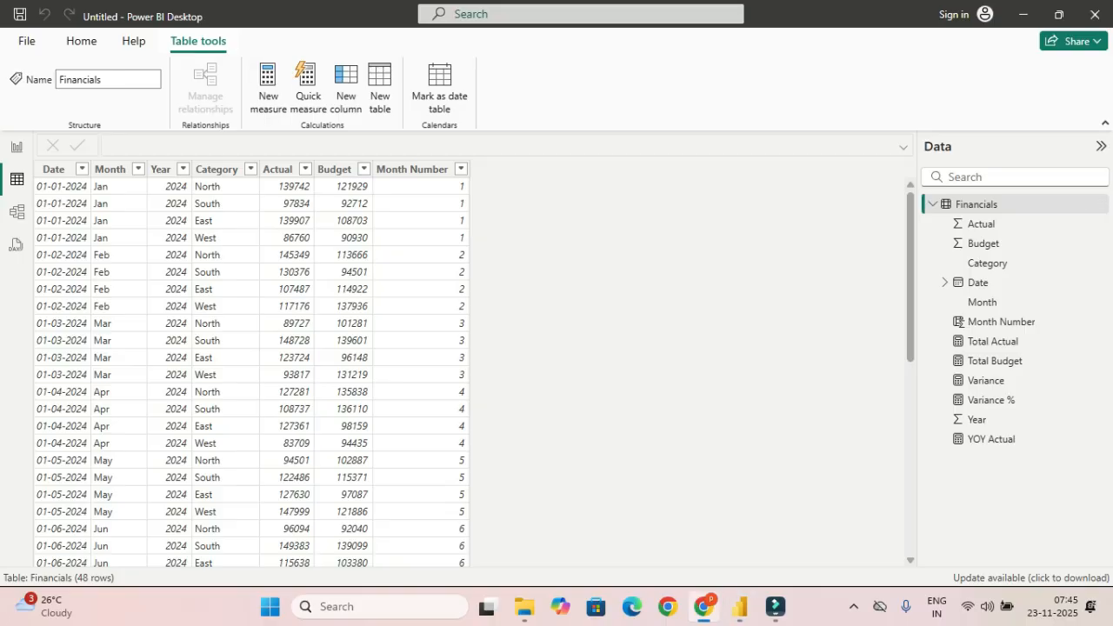
click(268, 88)
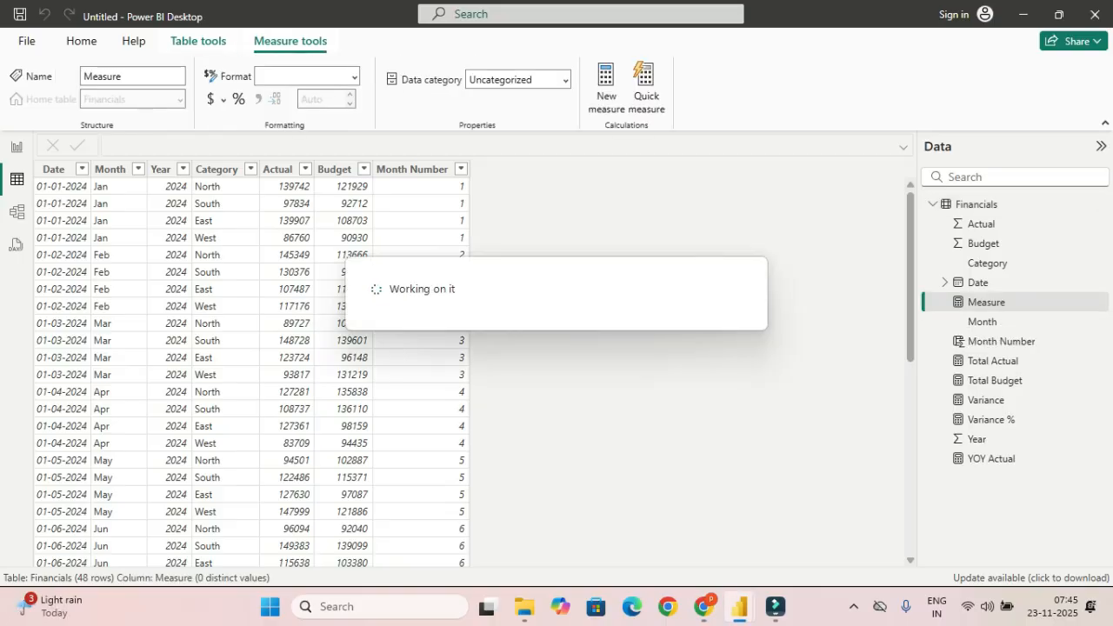
text(YOY Growth % = DIVIDE([Total Actual] - [YOY Actual], [YOY Actual]))
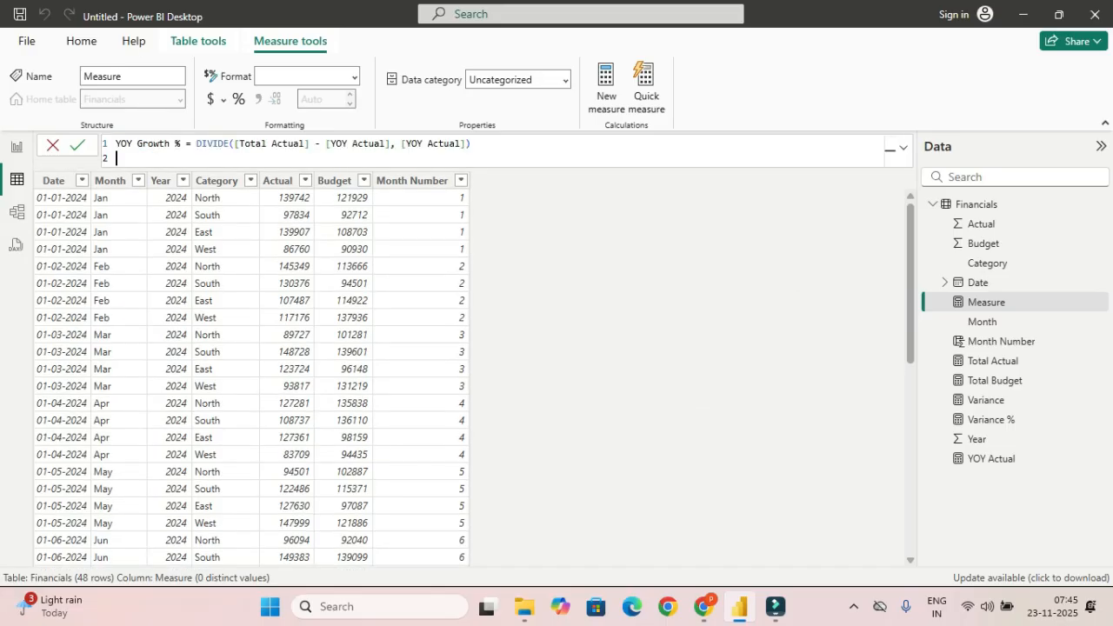
key(BackSpace)
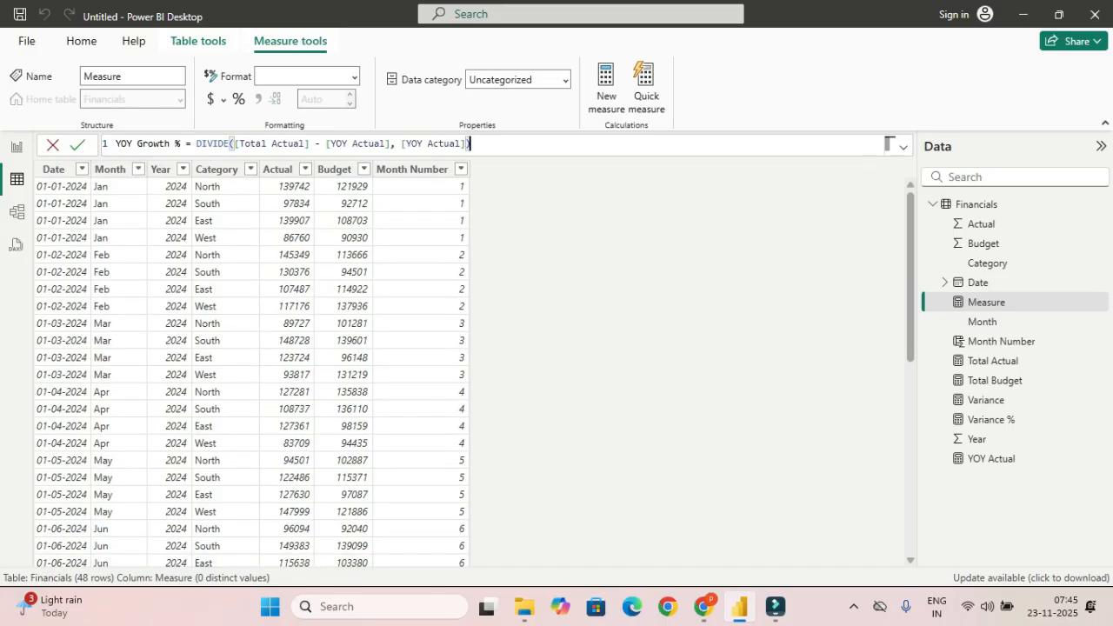
click(438, 144)
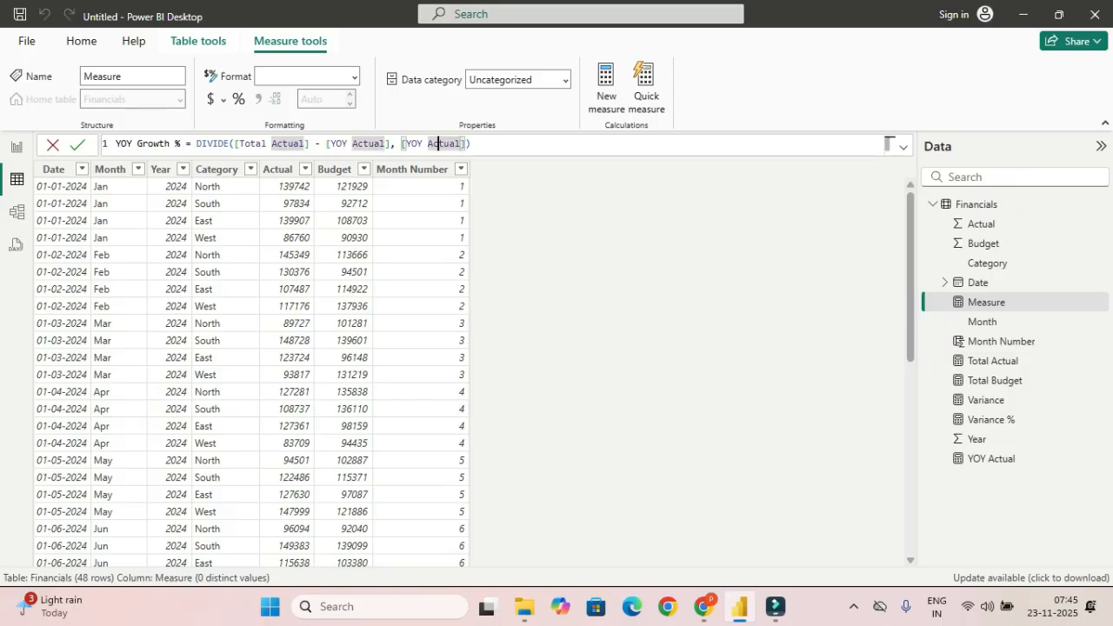
click(343, 144)
drag(390, 144, 240, 144)
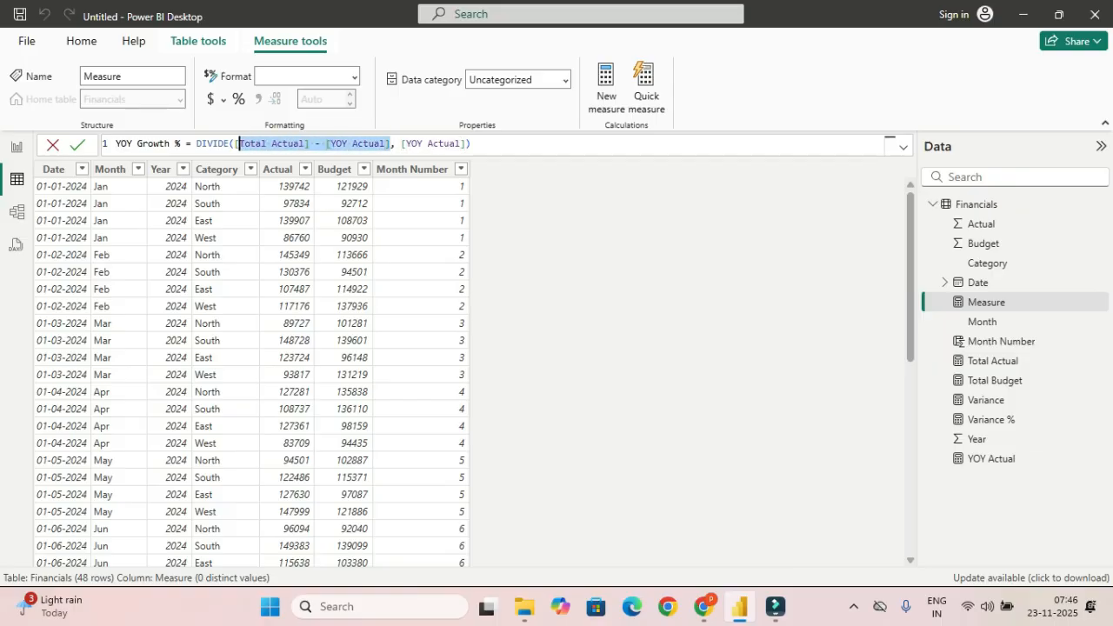
click(327, 144)
click(434, 144)
click(471, 144)
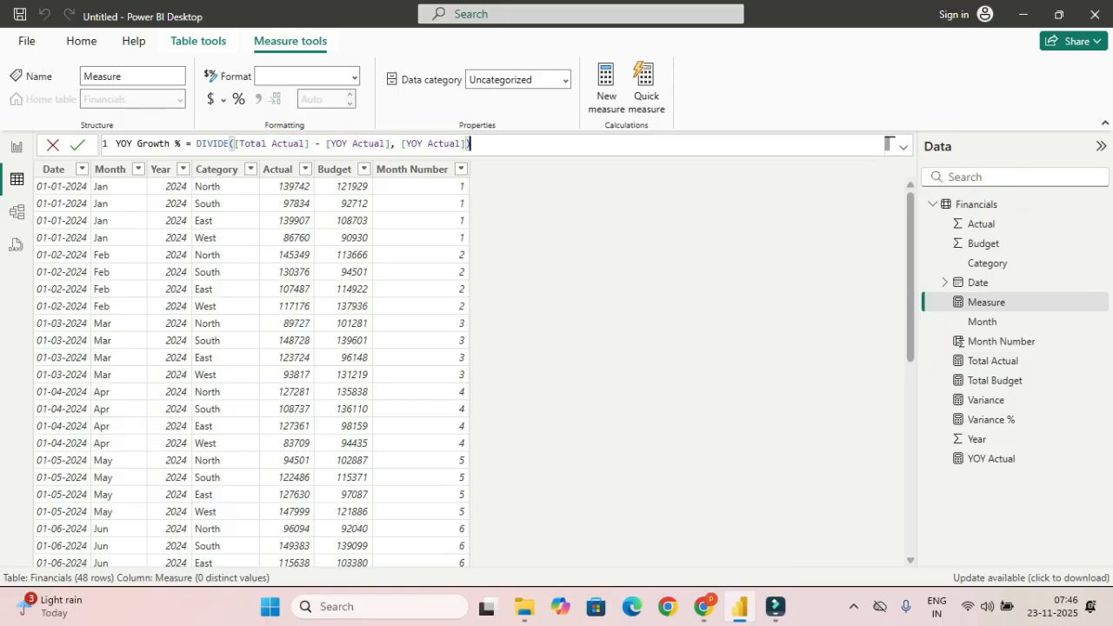
double_click(207, 144)
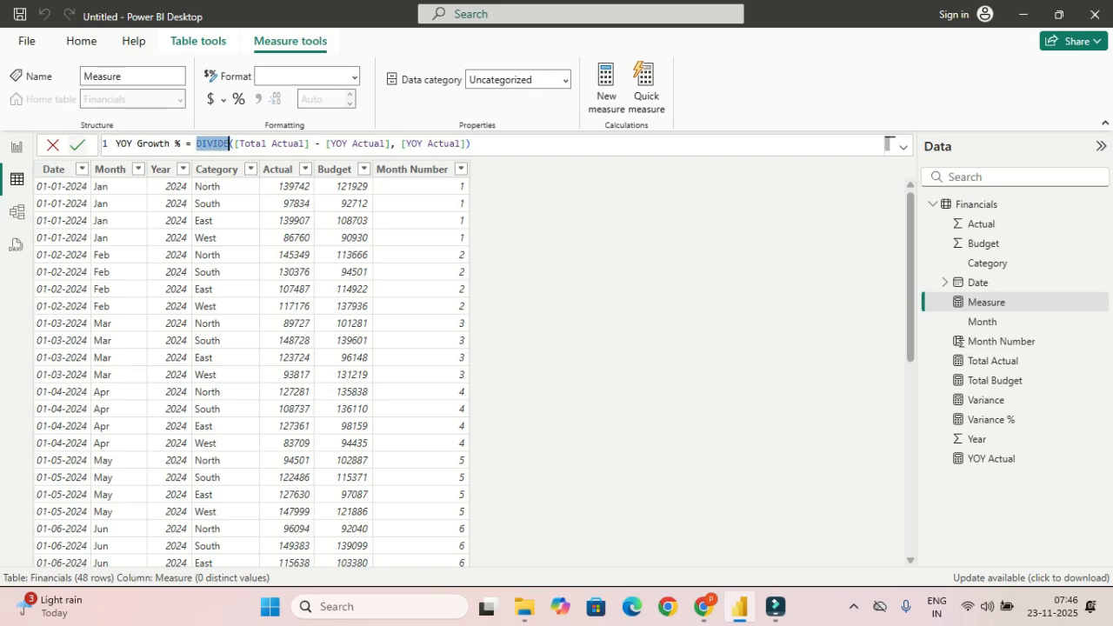
click(78, 144)
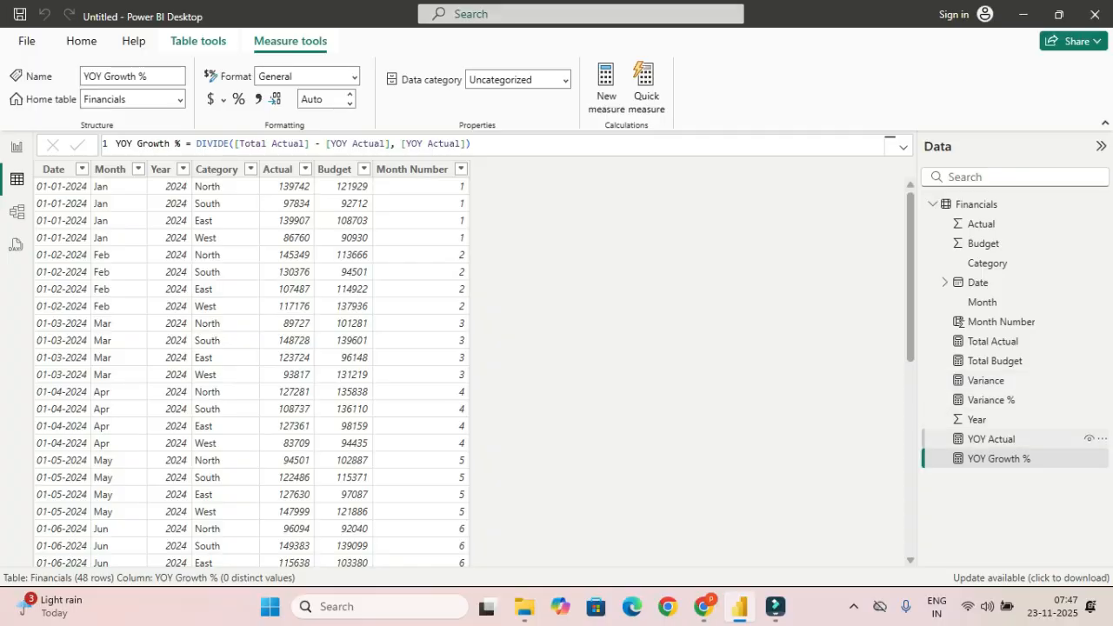
Step: Add a KPI visual to the blank report page, make it slightly wider and shorter, and place it near the page's upper-left corner
click(999, 452)
click(16, 147)
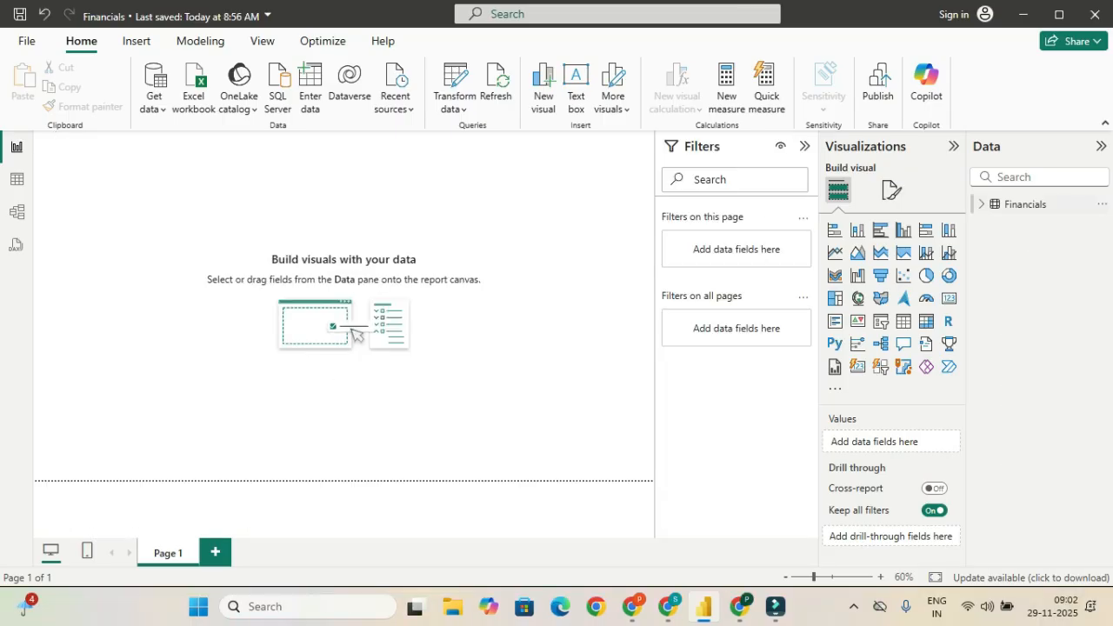
click(982, 204)
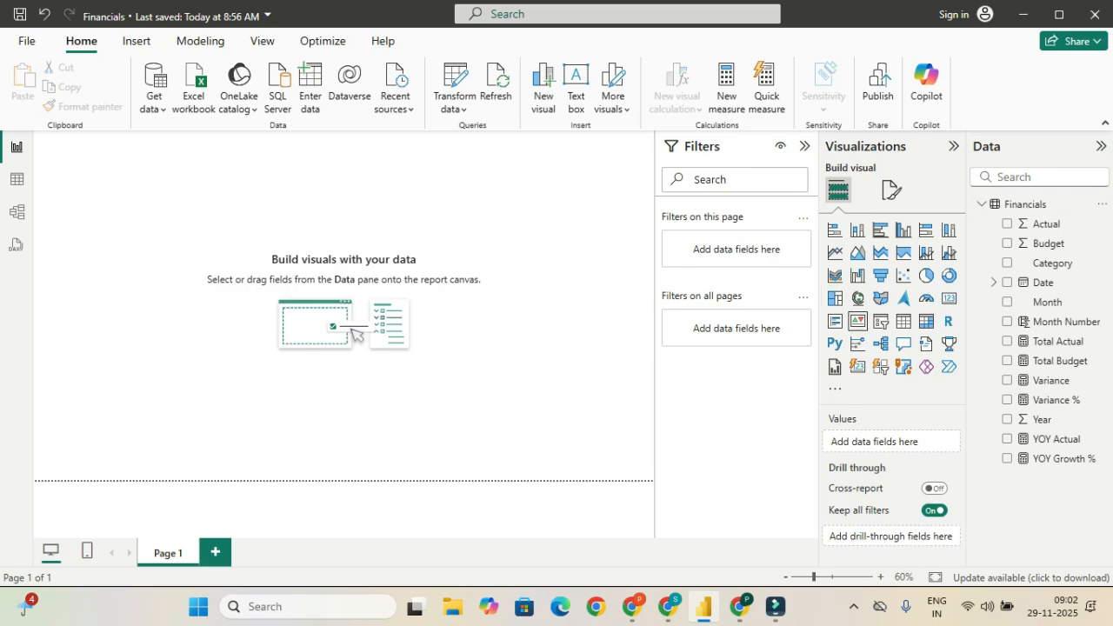
click(858, 321)
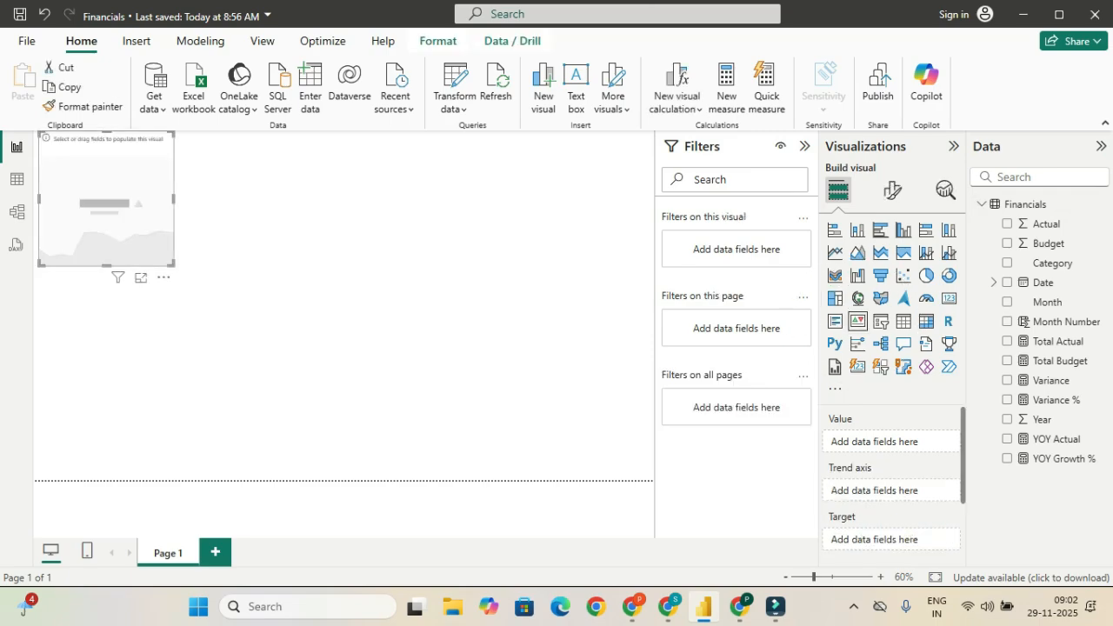
drag(173, 265, 183, 232)
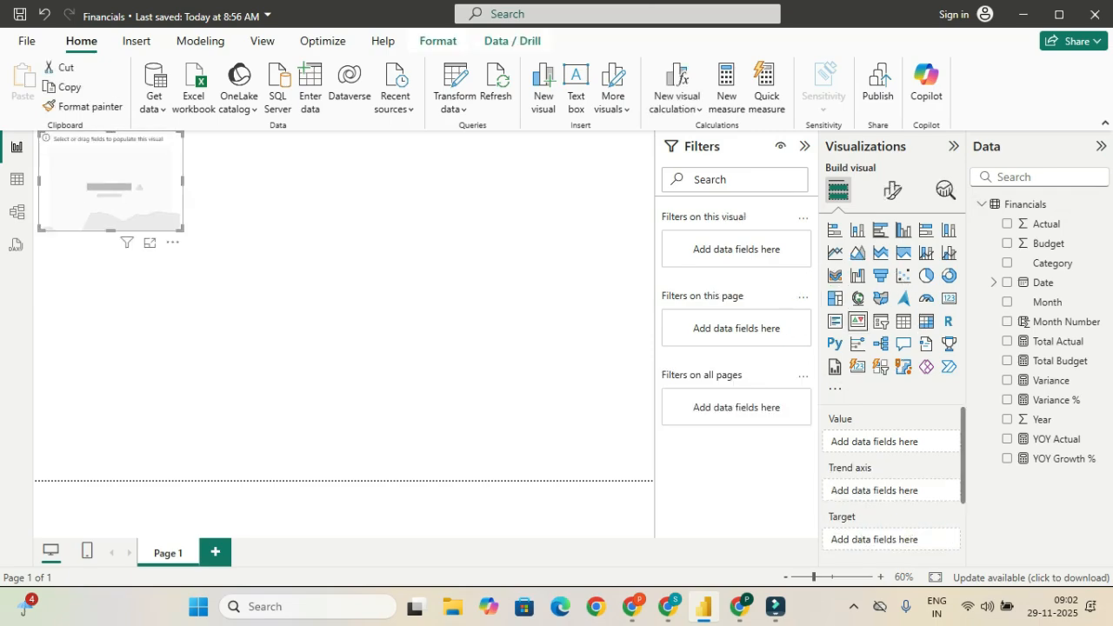
drag(113, 181, 123, 195)
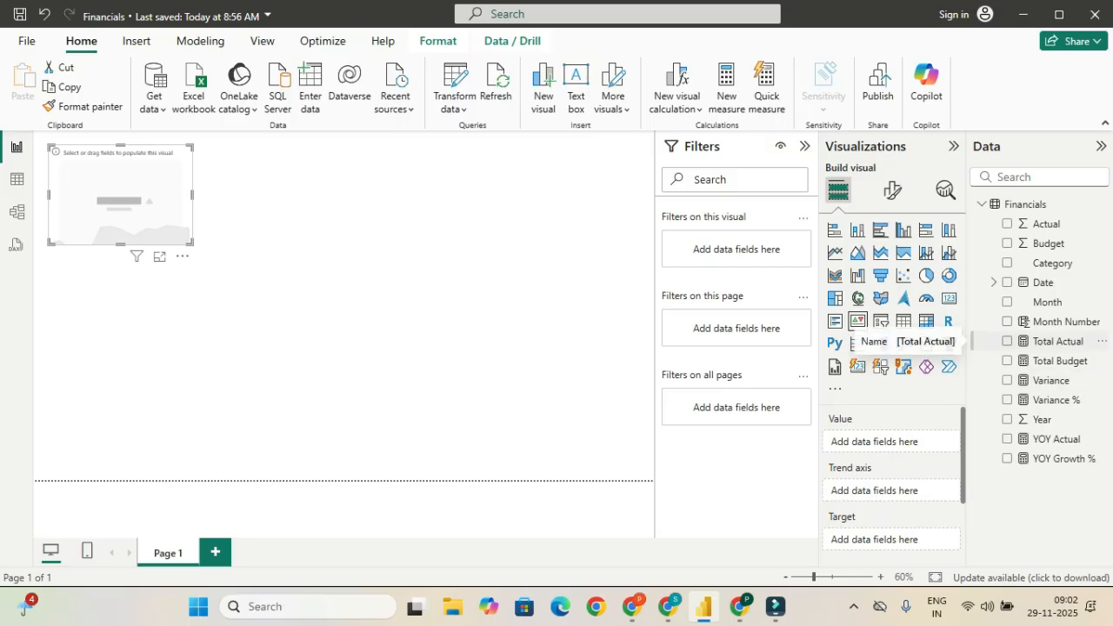
Step: Give the KPI visual Total Actual as value, Total Budget as target and Date as trend axis, and enlarge it slightly
click(1007, 341)
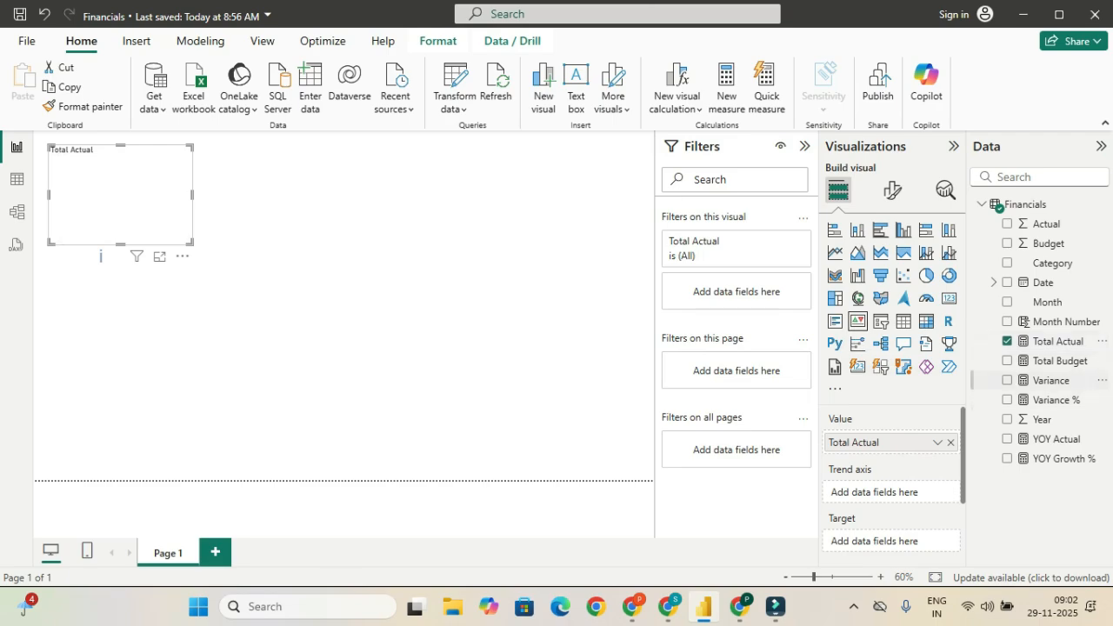
click(1007, 360)
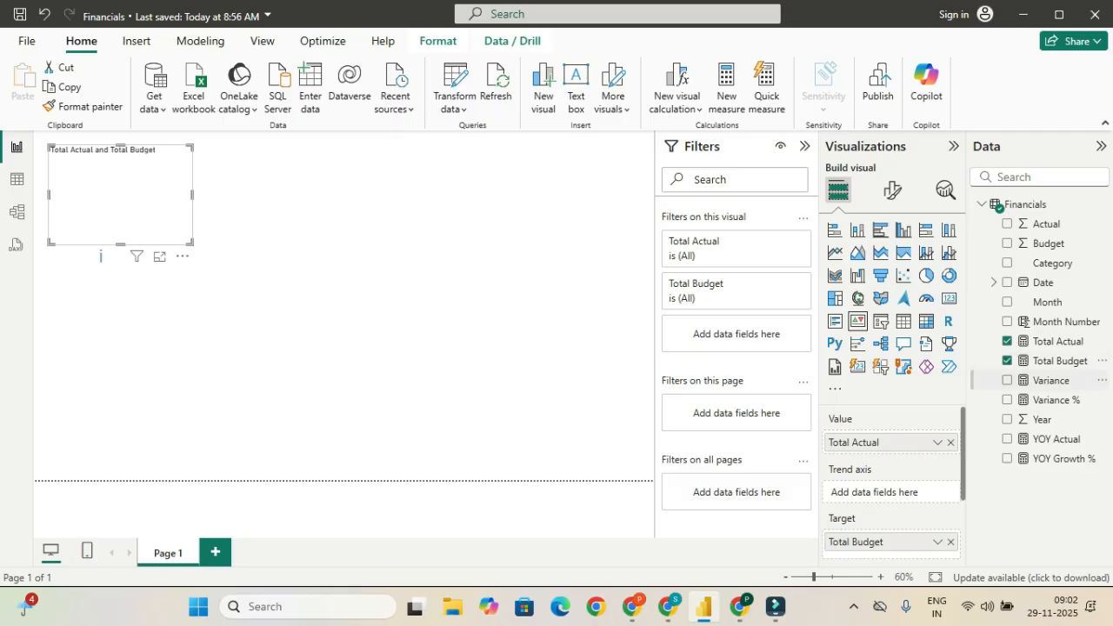
click(1007, 282)
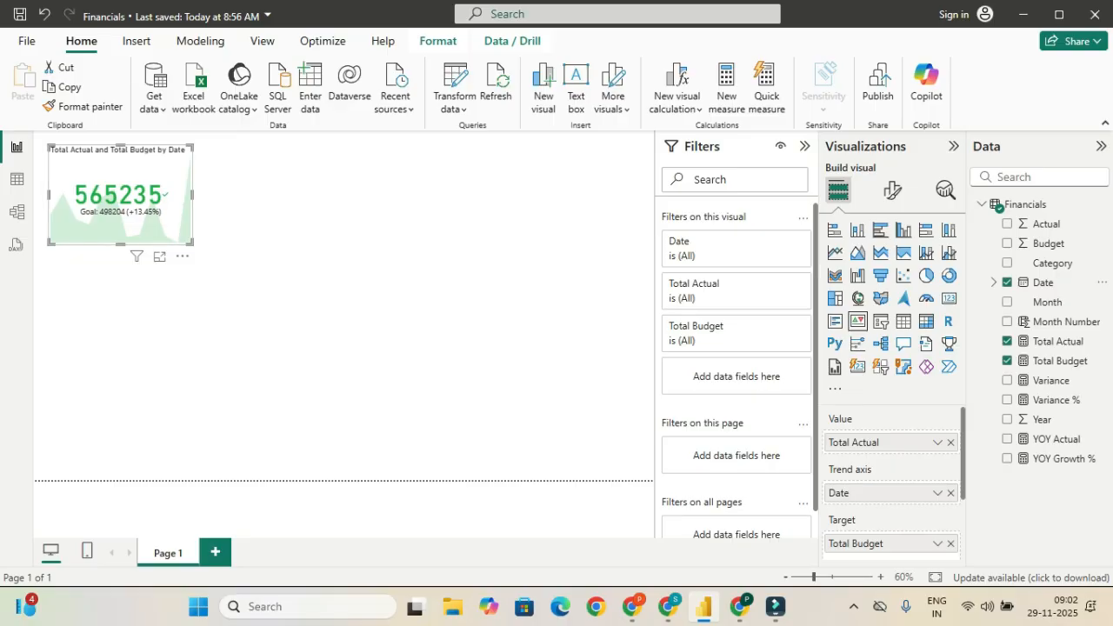
drag(190, 242, 207, 246)
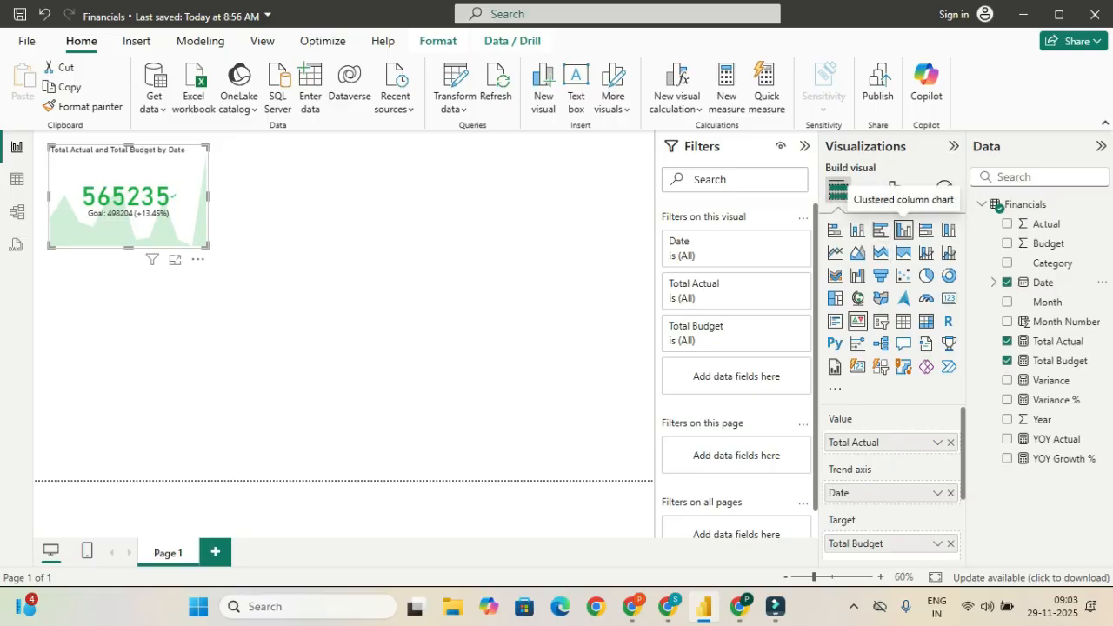
Step: Try the KPI visual as a clustered column chart, change it back to a KPI and deselect it
click(904, 230)
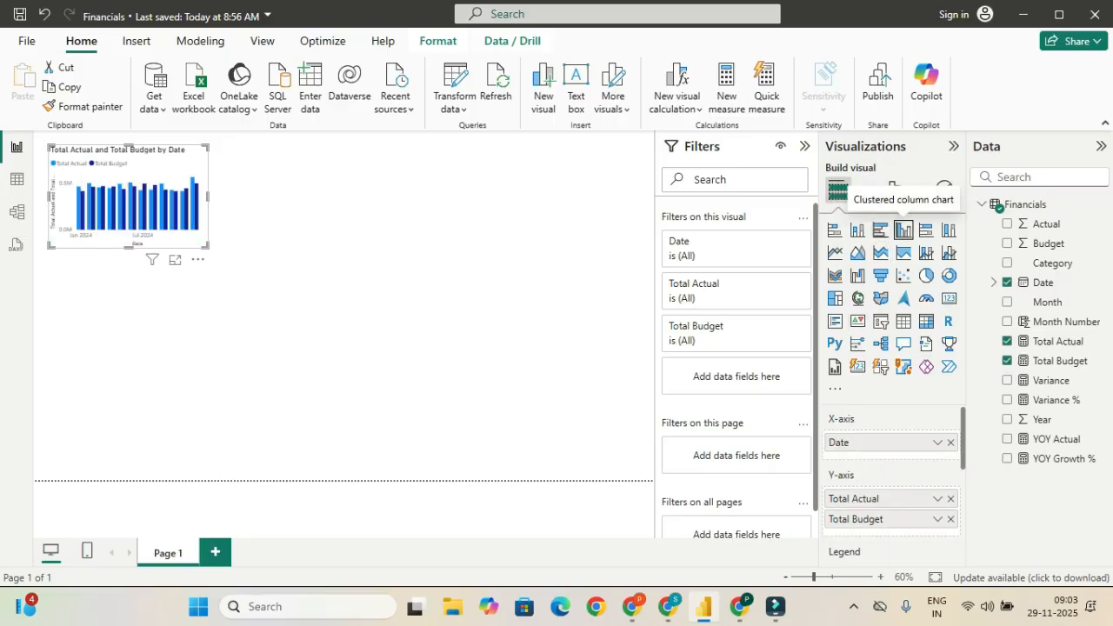
click(858, 321)
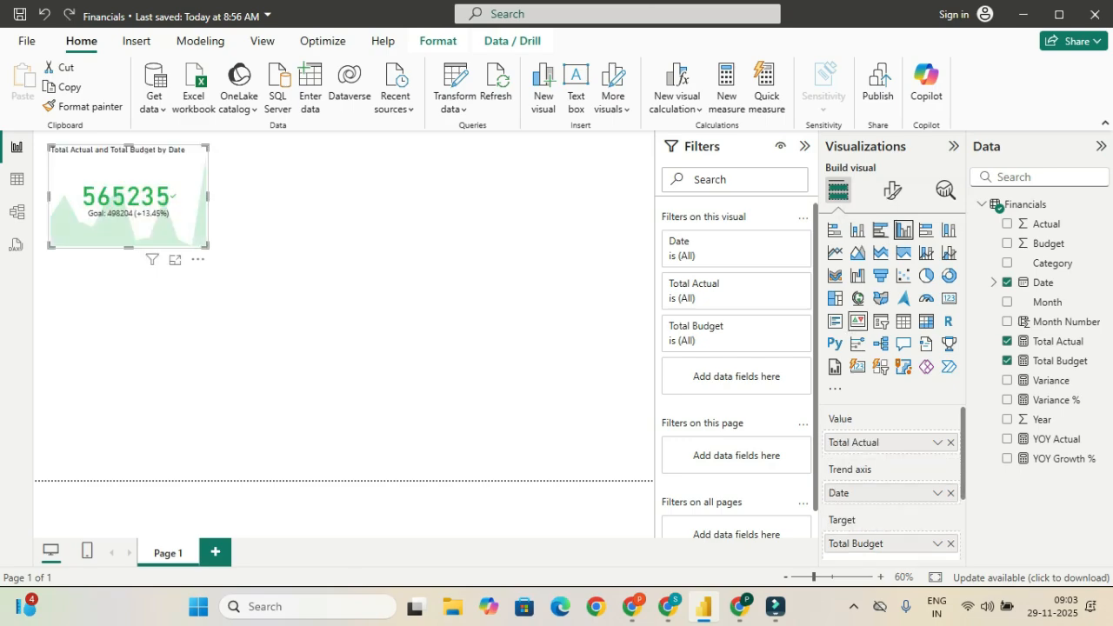
click(348, 305)
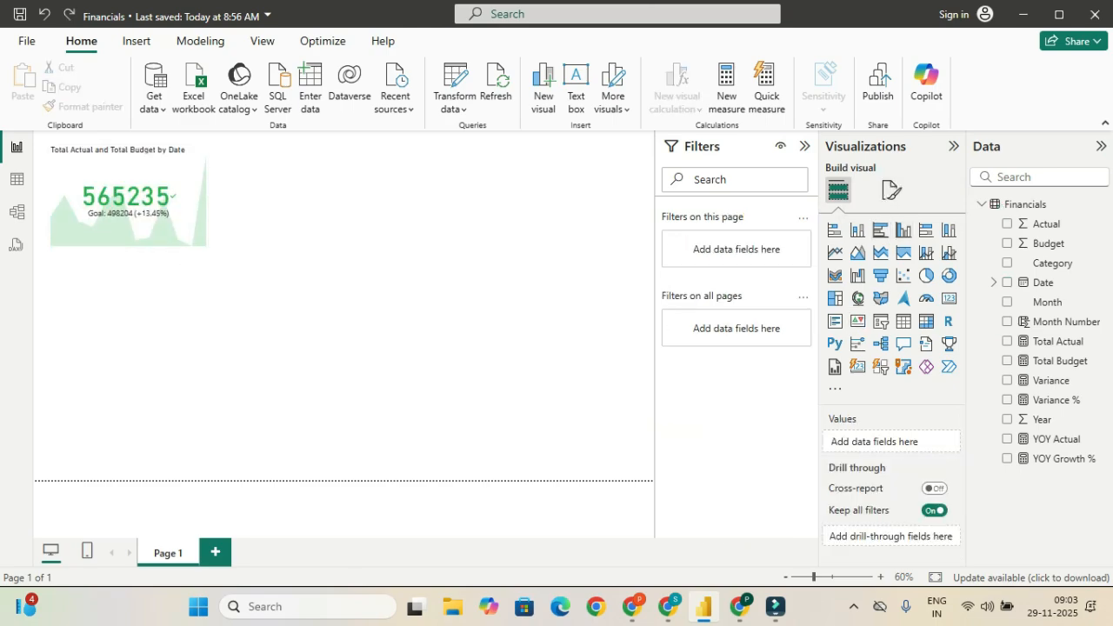
Step: Add a clustered column chart, place it near the report page's upper-right corner and enlarge it slightly
click(904, 229)
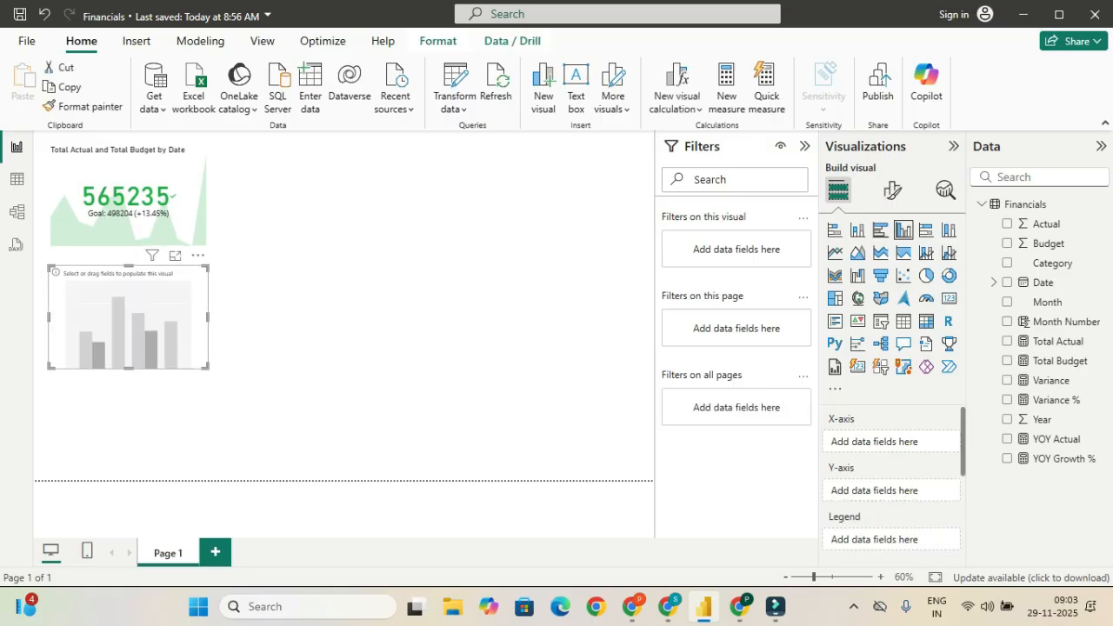
drag(128, 316, 526, 197)
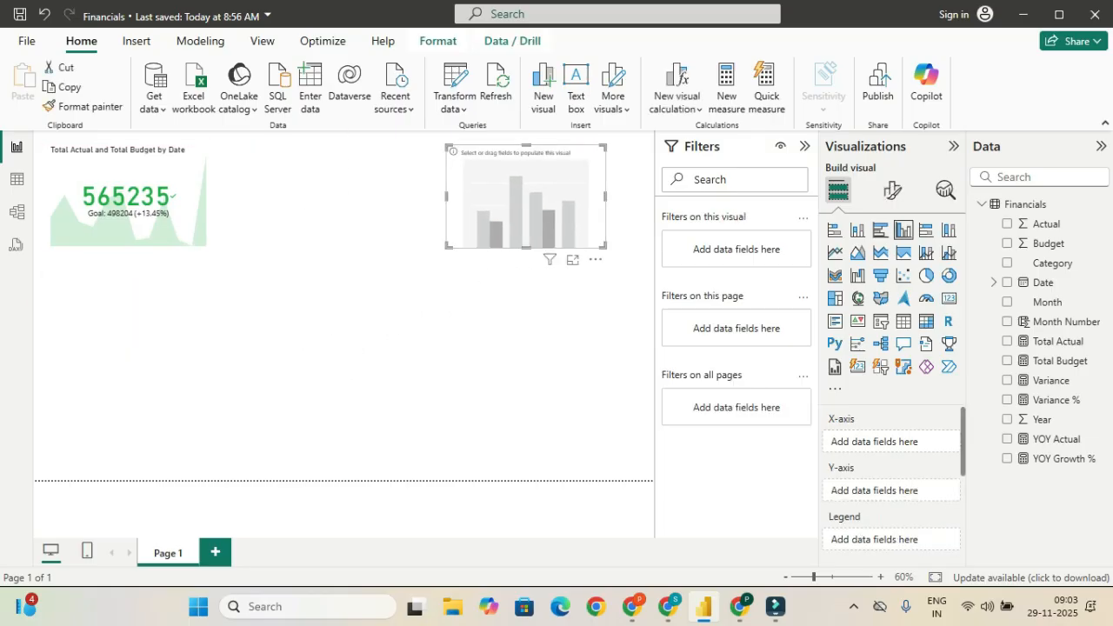
drag(605, 247, 640, 287)
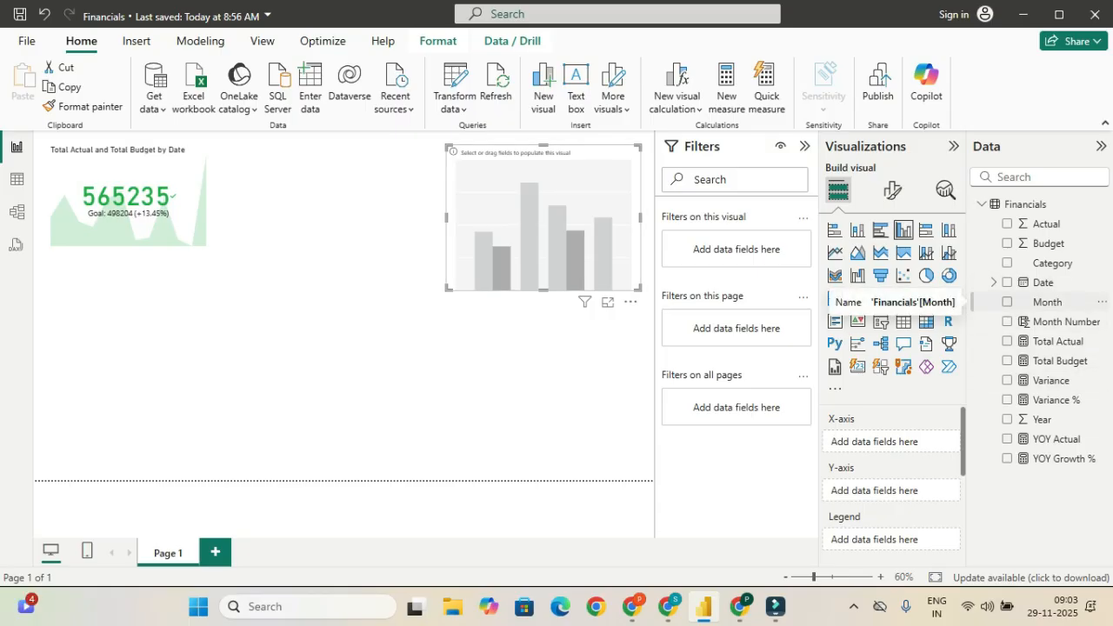
Step: Give the clustered column chart Month as X-axis and Total Budget and Total Actual as Y-axis values
click(1007, 302)
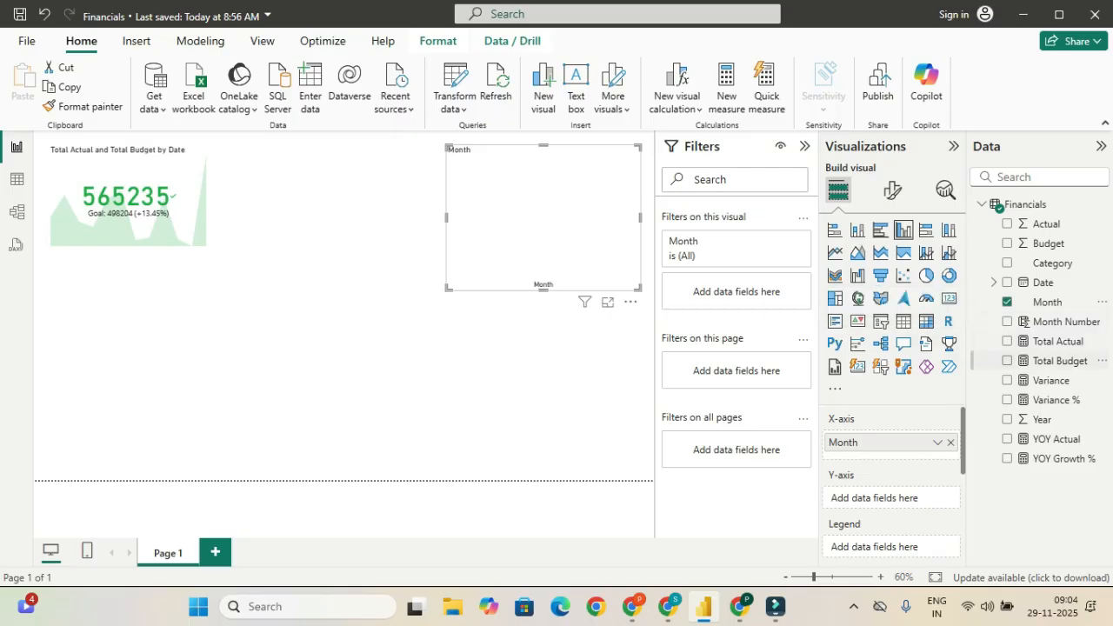
click(1007, 360)
click(1007, 341)
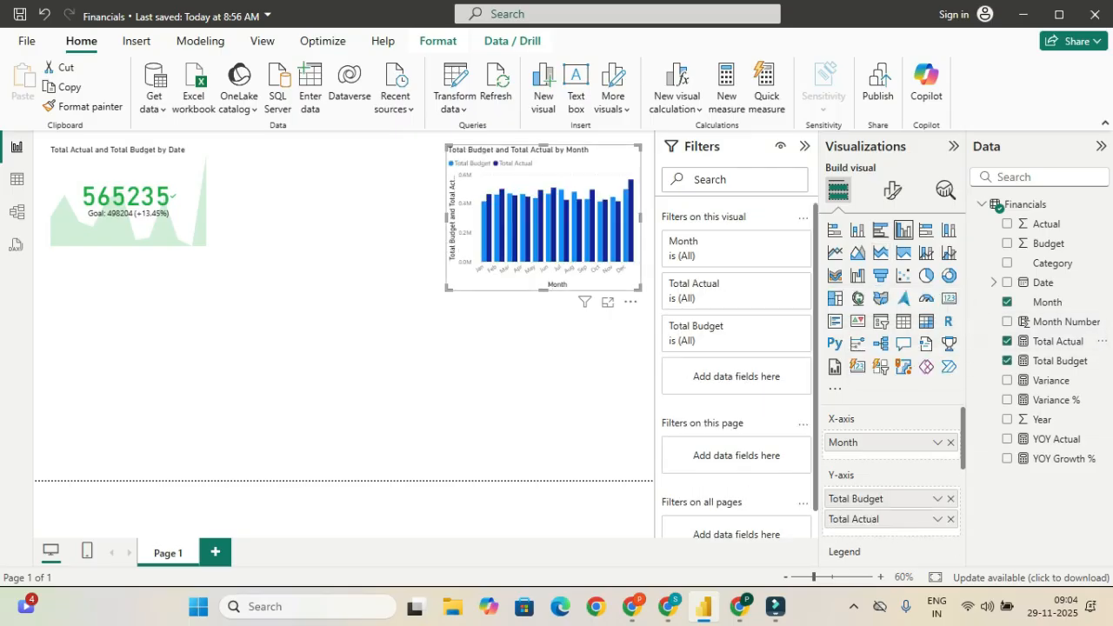
mouse_move(552, 253)
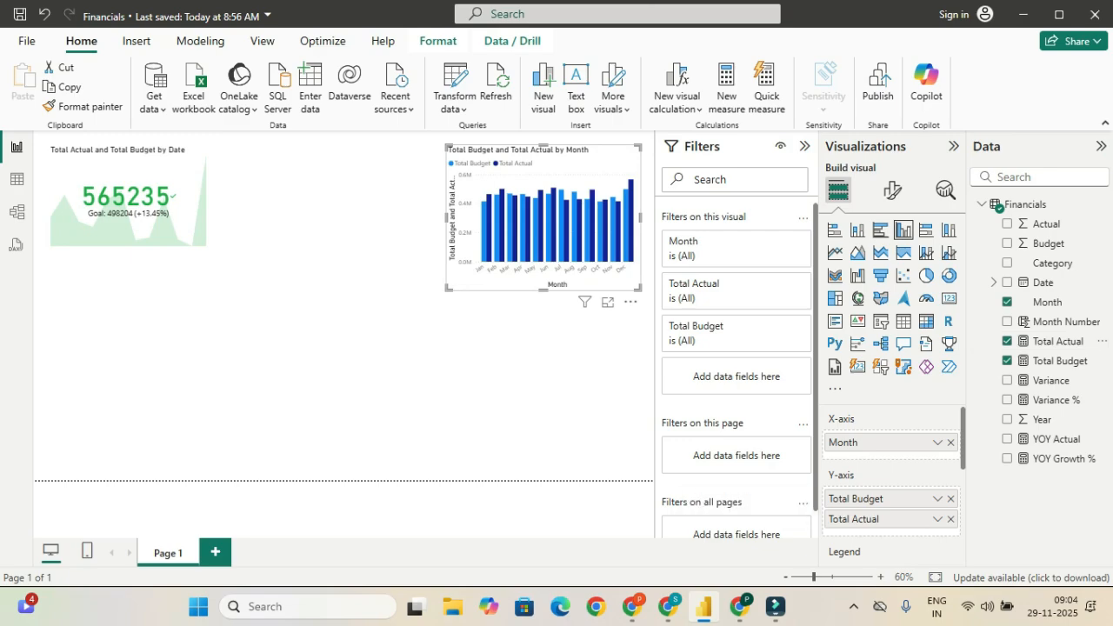
scroll(892, 478, down, 1)
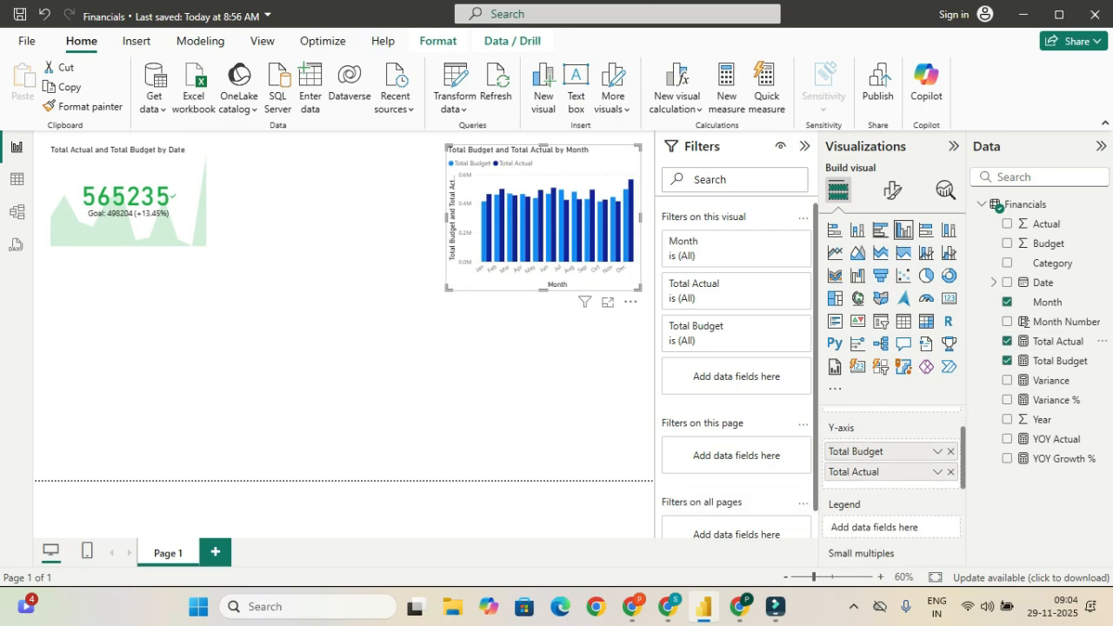
scroll(892, 478, down, 1)
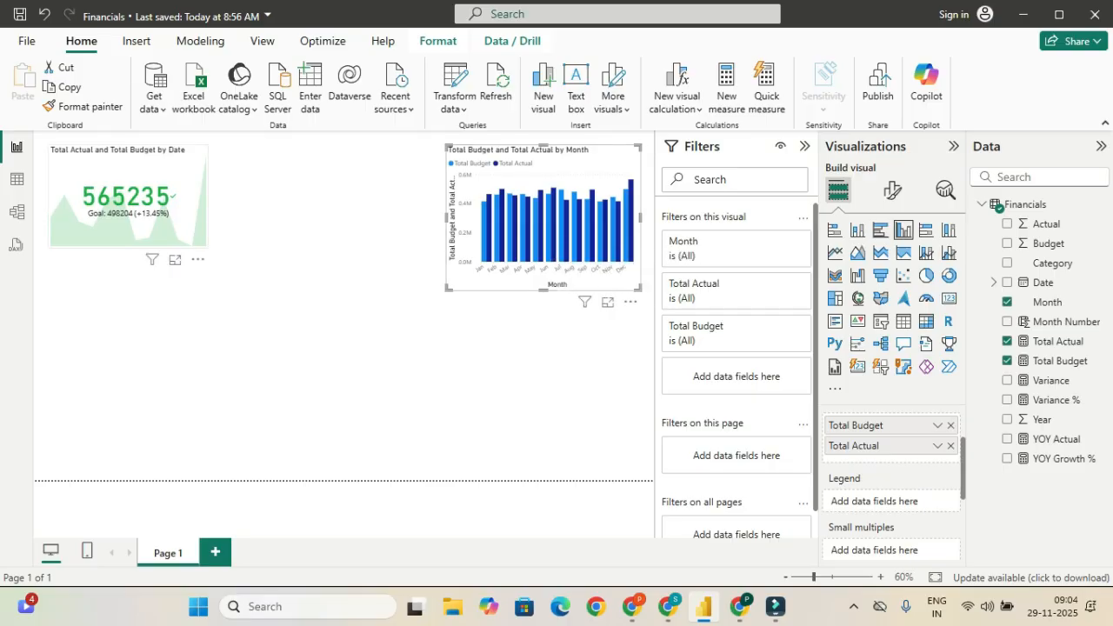
Step: Move the KPI visual close beside the column chart and enlarge the column chart towards its lower-left corner
drag(128, 191, 330, 192)
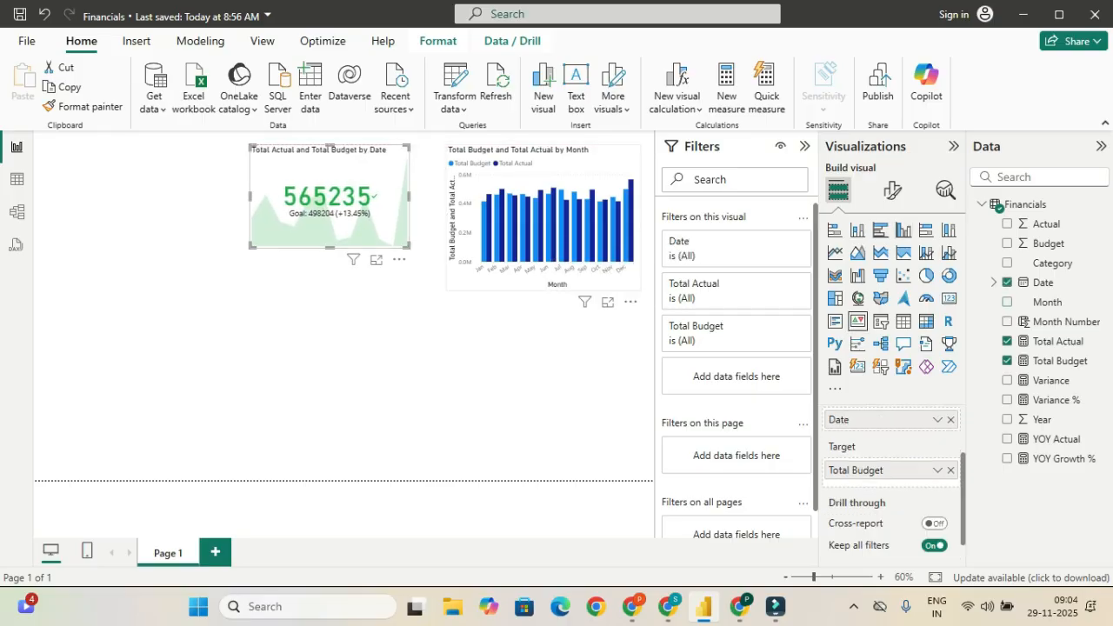
click(541, 217)
drag(447, 290, 421, 313)
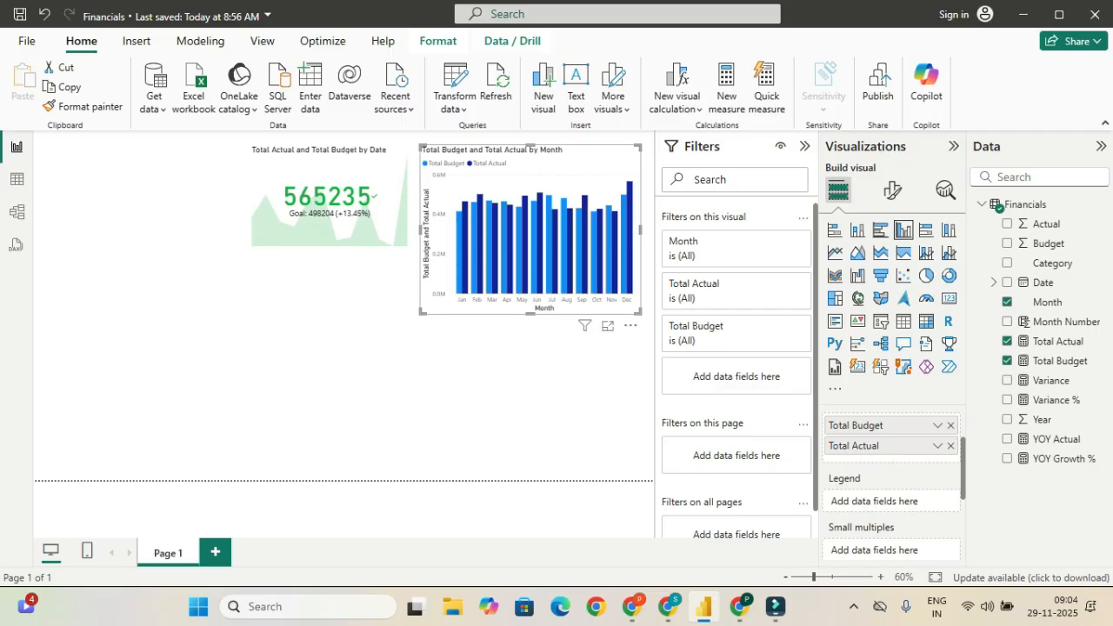
Step: Examine the monthly budget and actual columns in focus mode, including July, and return to the report page
mouse_move(549, 229)
click(607, 326)
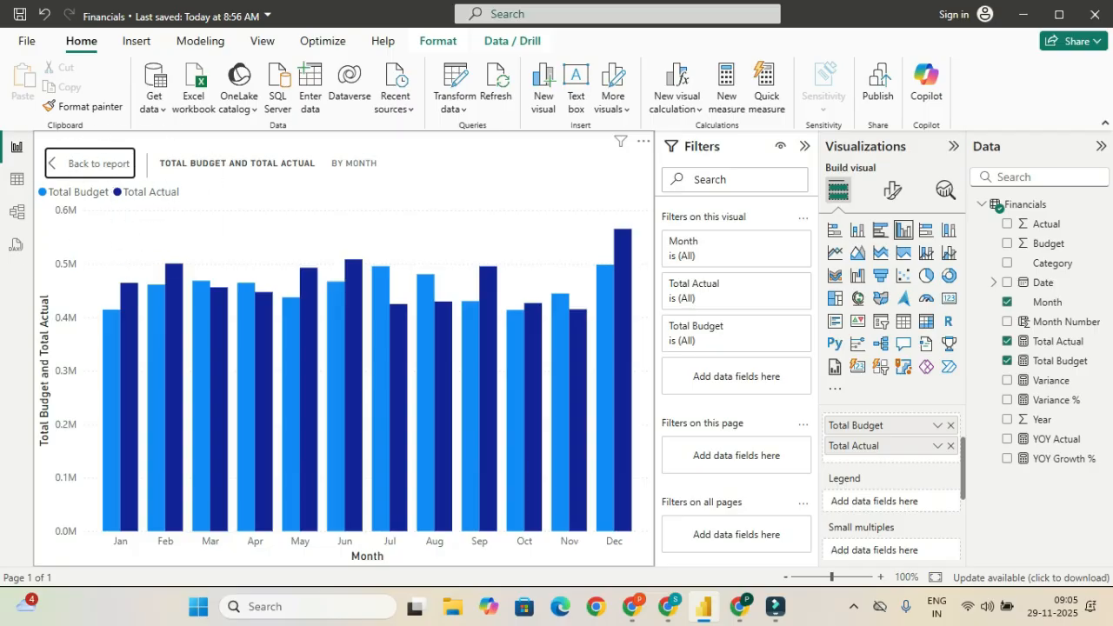
mouse_move(122, 318)
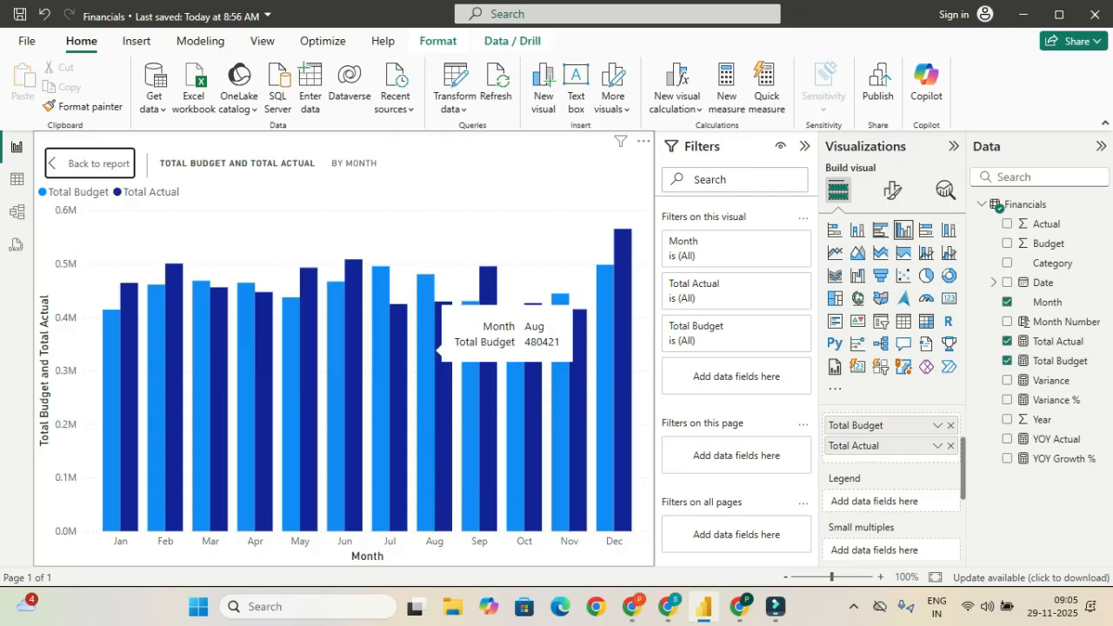
click(384, 276)
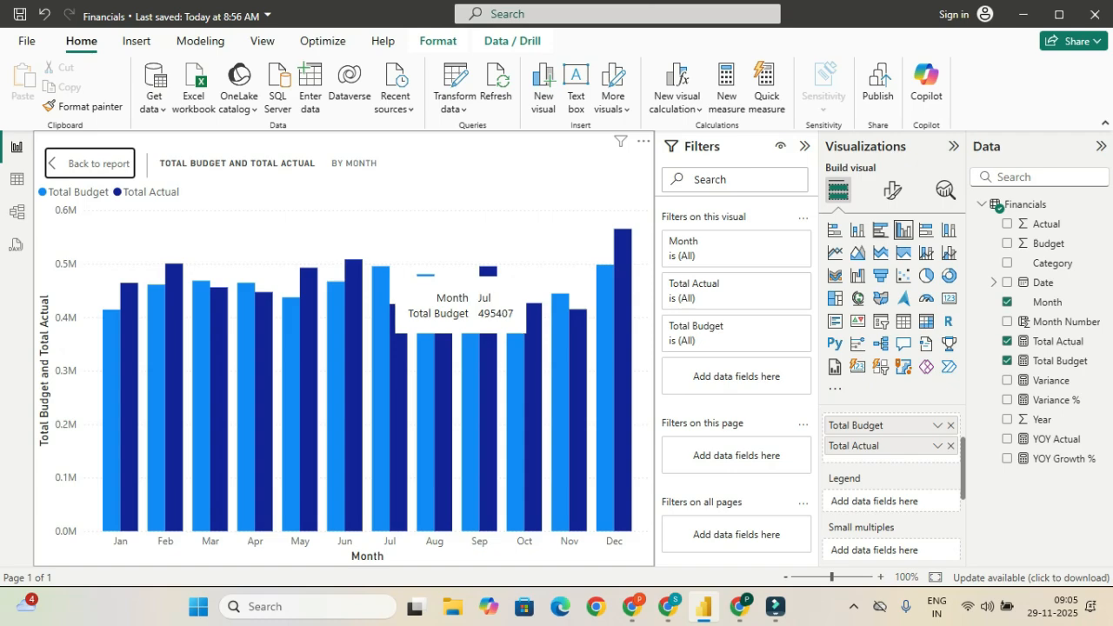
click(90, 163)
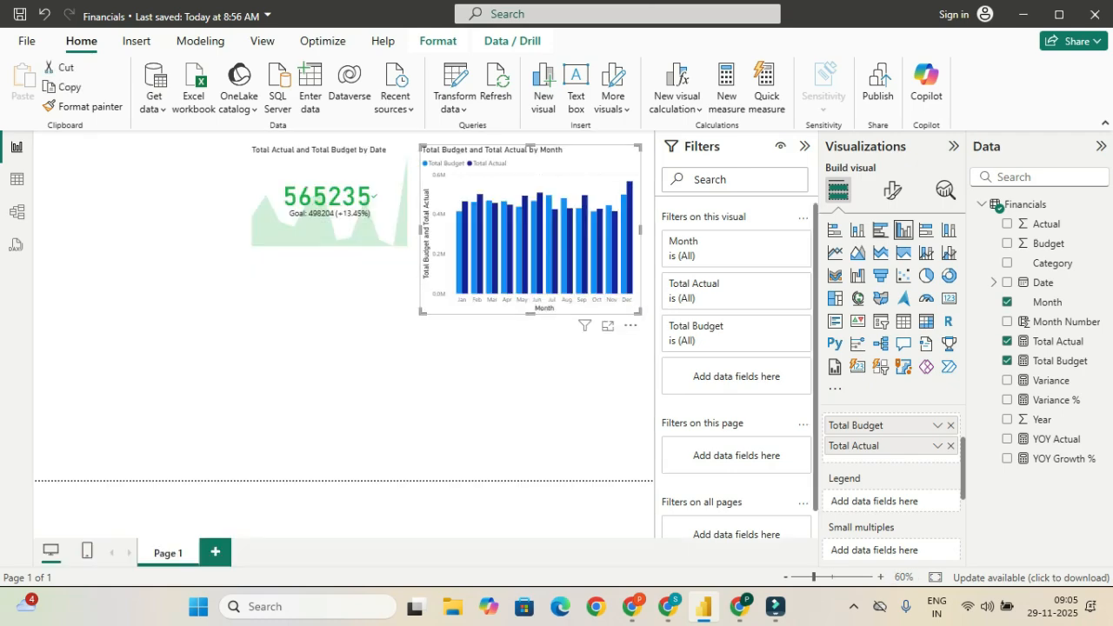
Step: Deselect the column chart, add a separate waterfall chart, enlarge it and place it at the page's left edge below the KPI's level
click(330, 374)
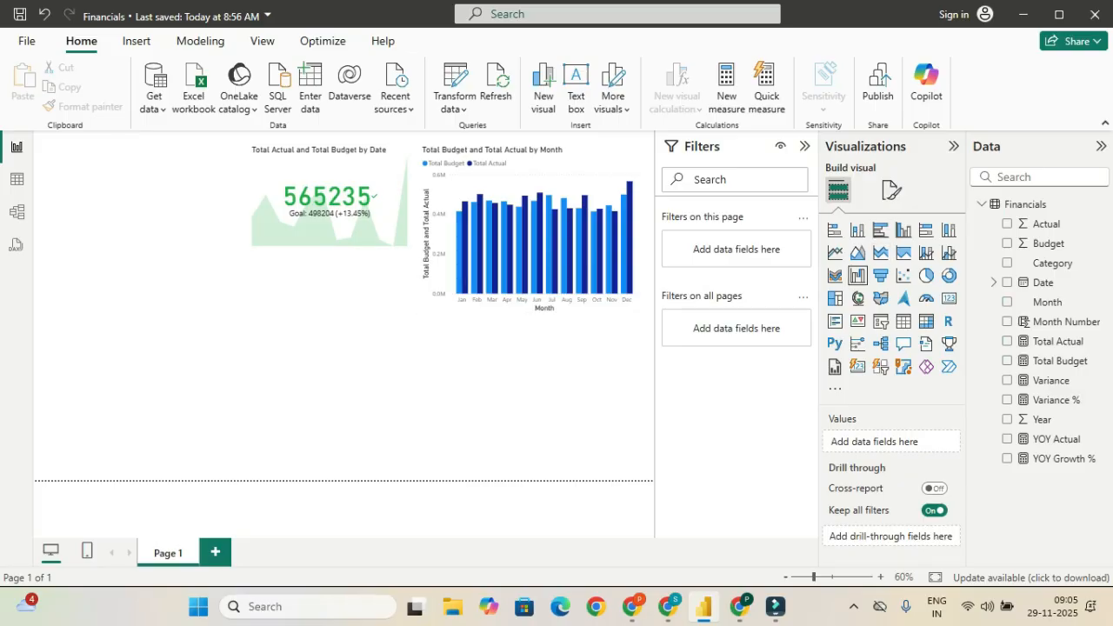
click(858, 275)
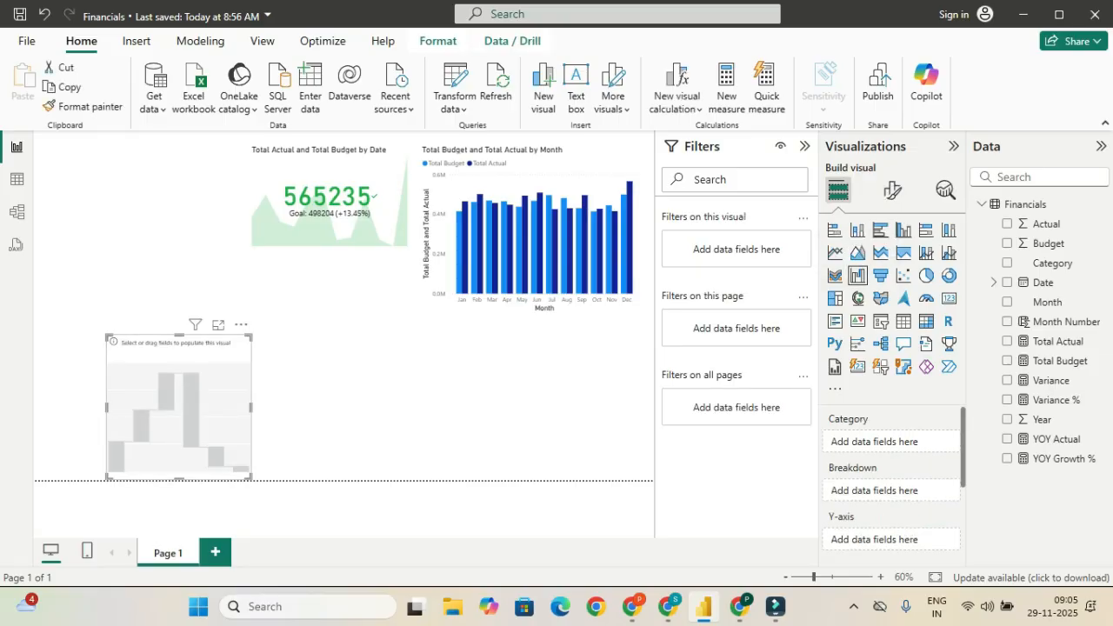
click(278, 435)
click(200, 391)
drag(251, 336, 312, 313)
drag(226, 374, 173, 332)
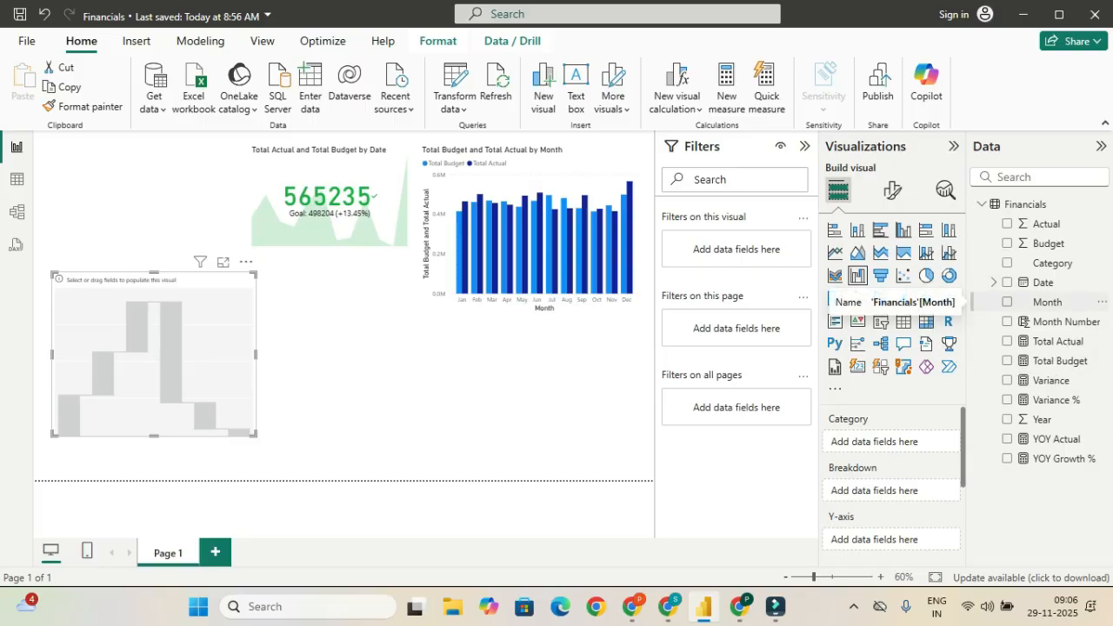
Step: Give the waterfall chart Month as category and Variance as Y-axis, and enlarge it slightly
click(1007, 301)
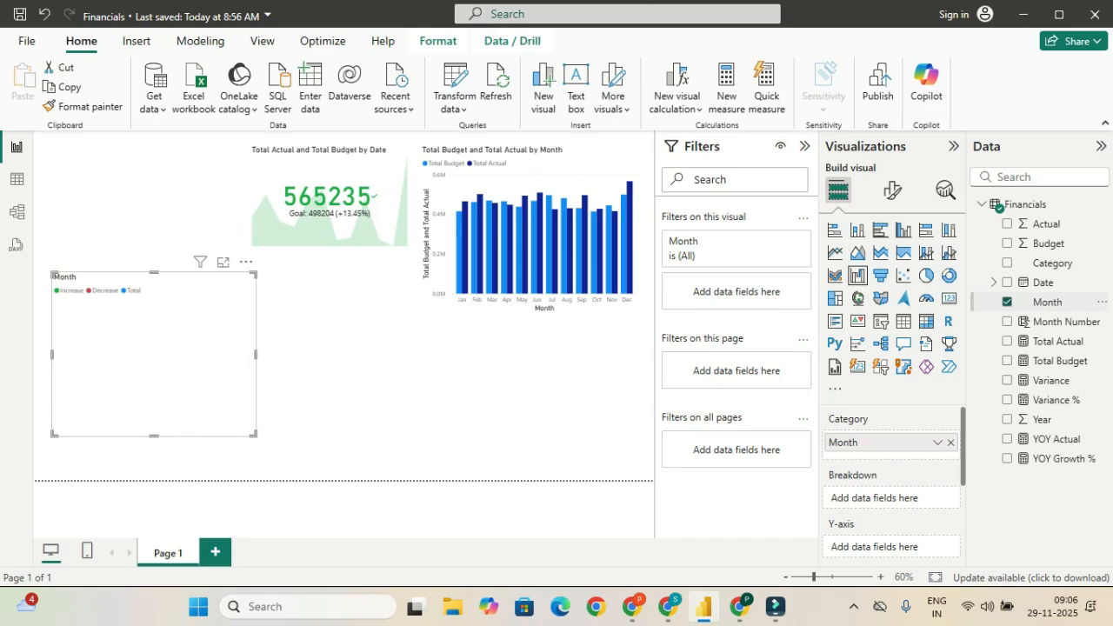
click(1007, 380)
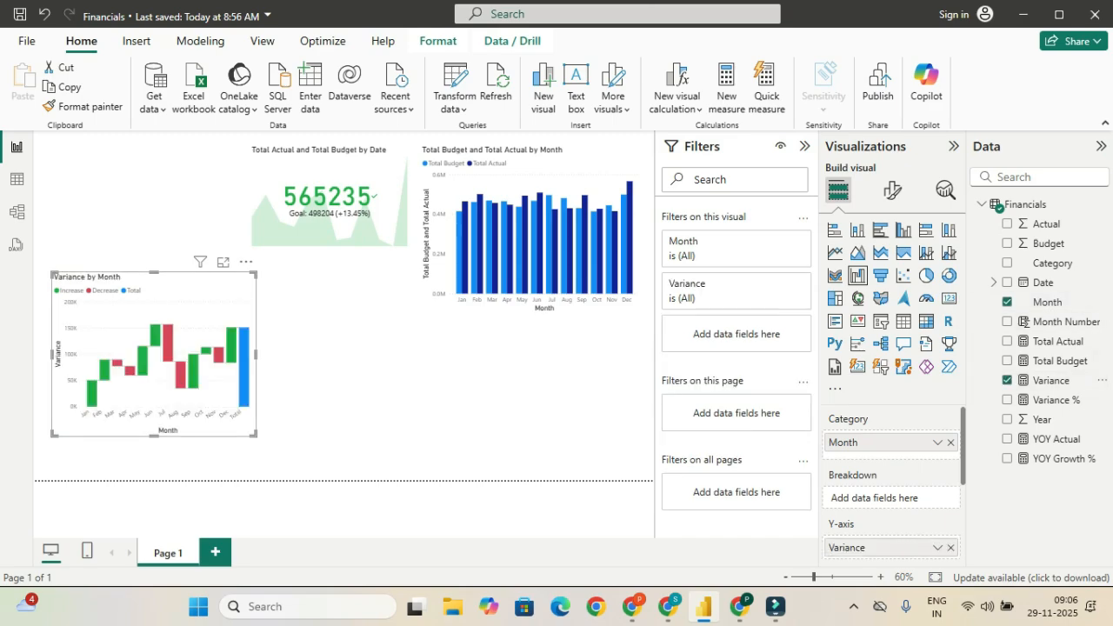
drag(254, 435, 293, 450)
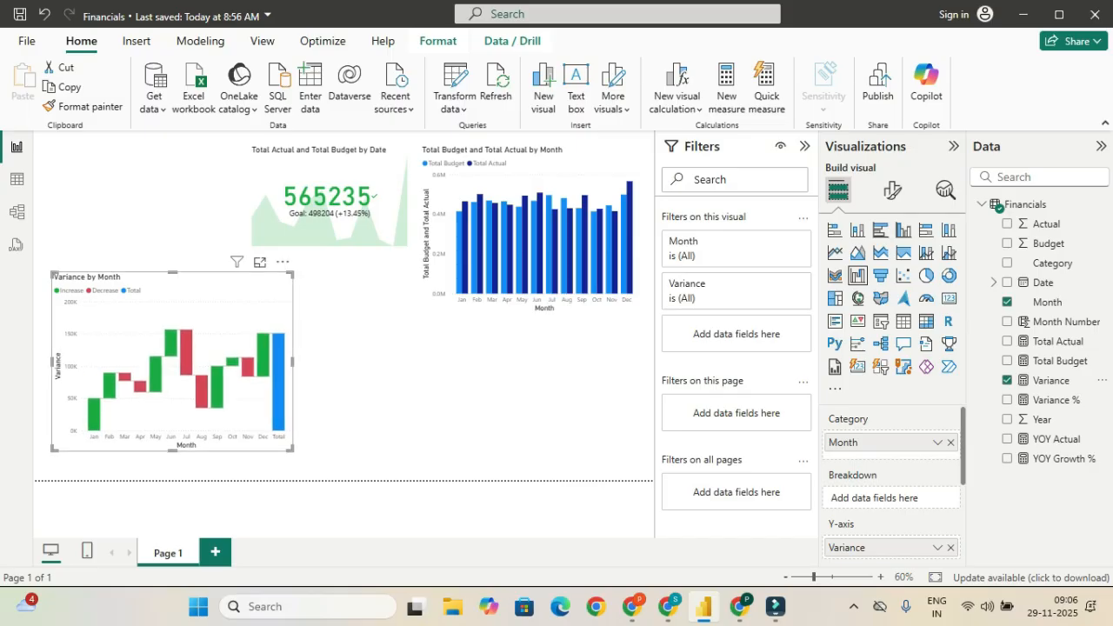
Step: Examine the monthly variance waterfall chart in focus mode and return to the report page
click(259, 262)
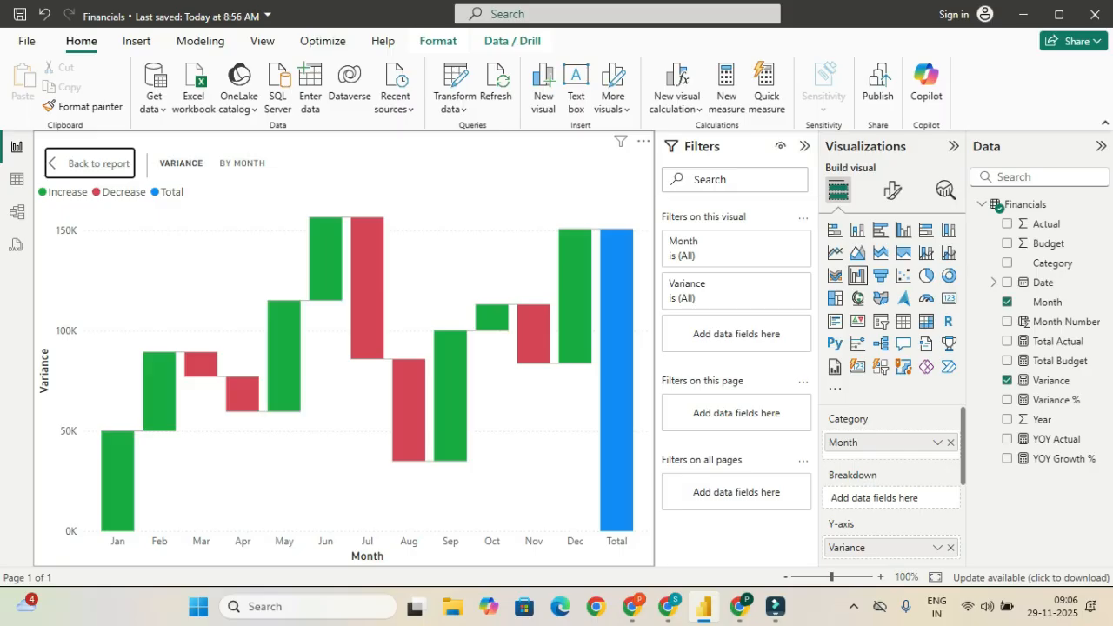
mouse_move(293, 336)
click(90, 164)
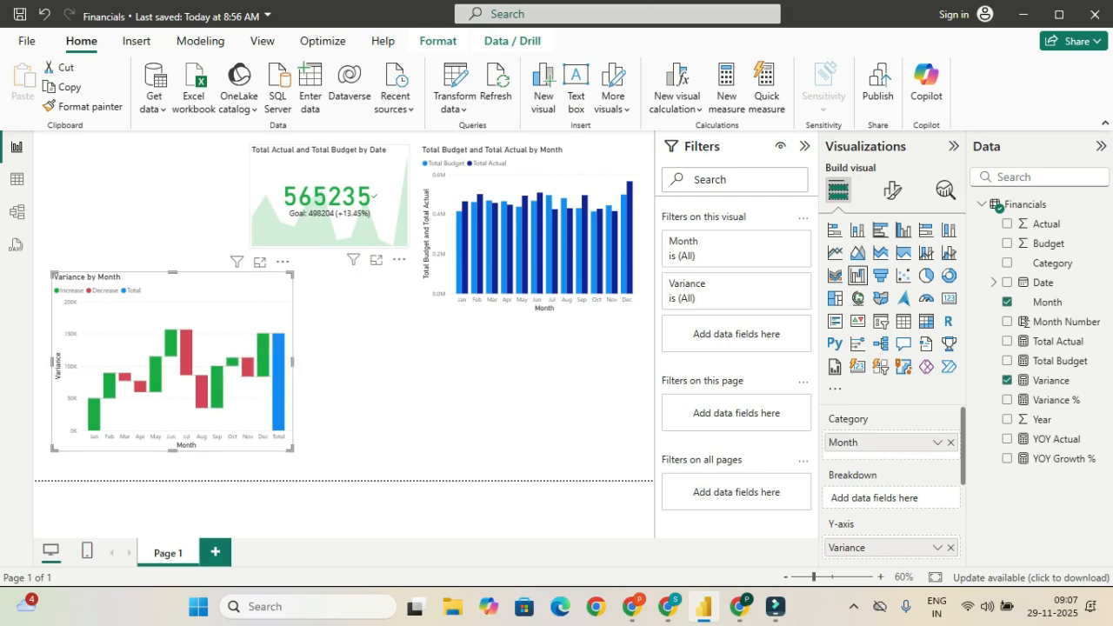
Step: Shrink the KPI visual from its lower-left corner and move the waterfall chart into the page's upper-left corner beside it
click(330, 201)
drag(252, 247, 294, 218)
drag(192, 289, 181, 162)
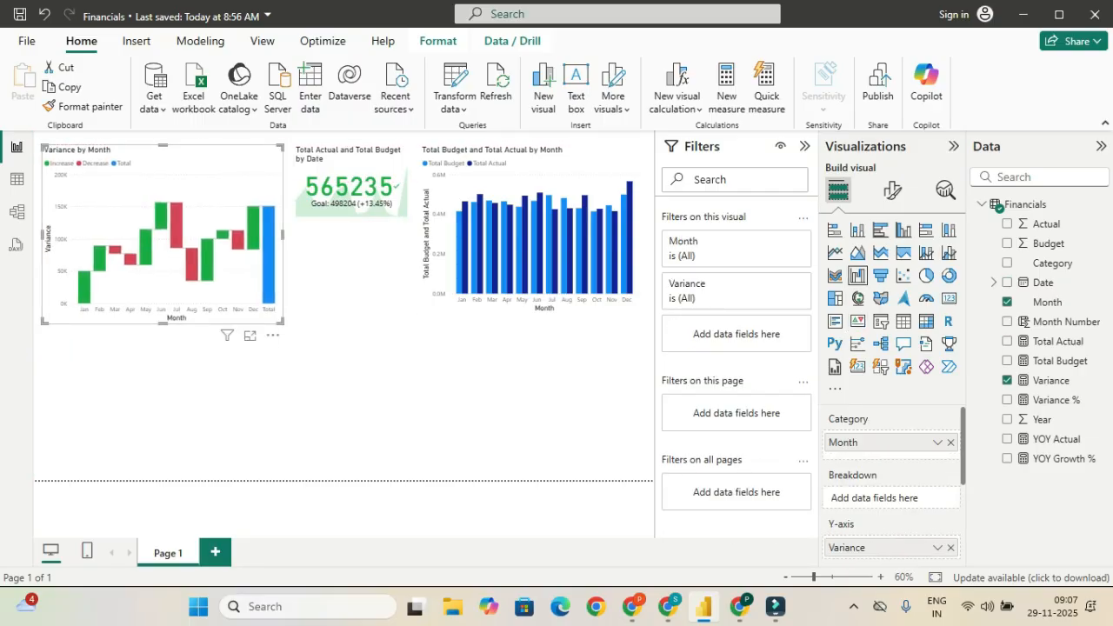
Step: Enlarge the clustered column chart slightly towards the KPI visual and deselect it
click(548, 176)
drag(423, 311, 413, 321)
click(370, 352)
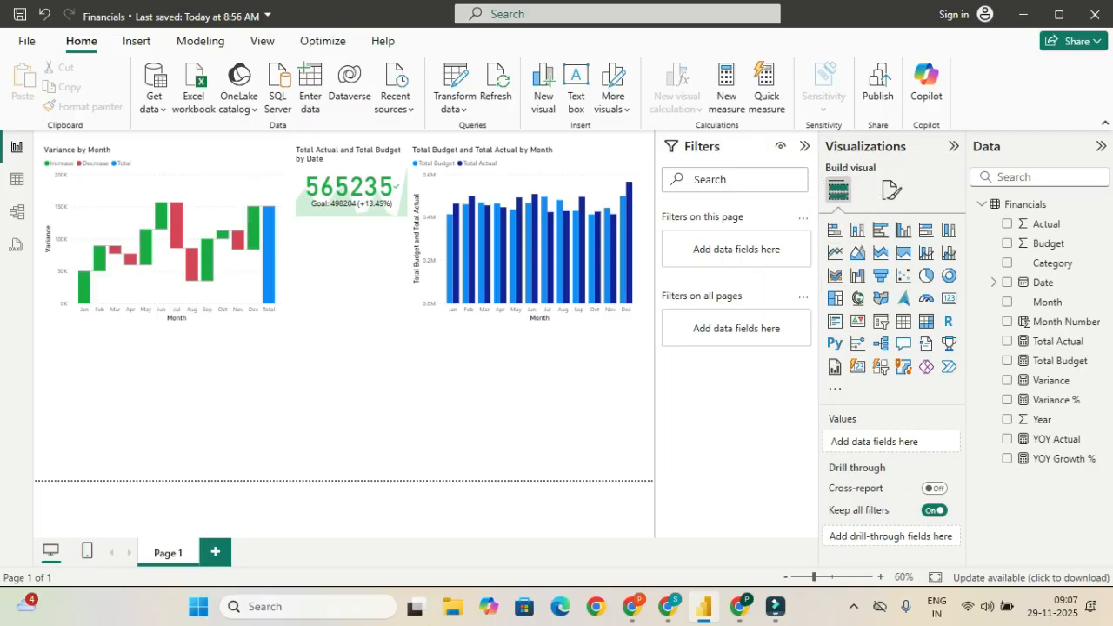
Step: Add a line chart below the waterfall chart with Total Actual and YOY Actual as Y-axis values and Month as X-axis
click(835, 253)
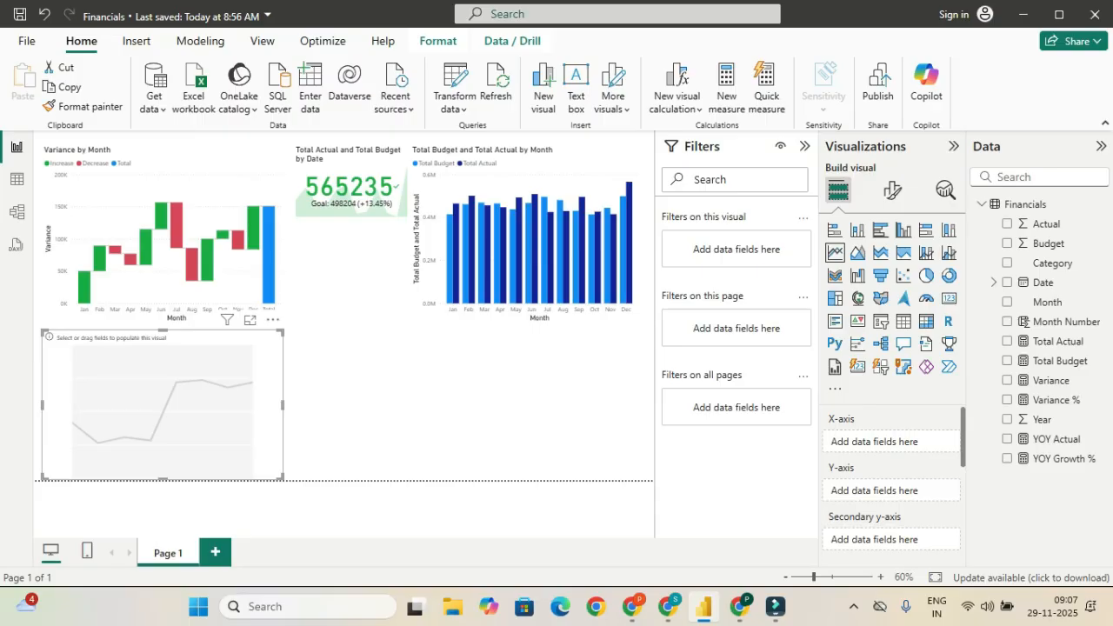
key(ctrl)
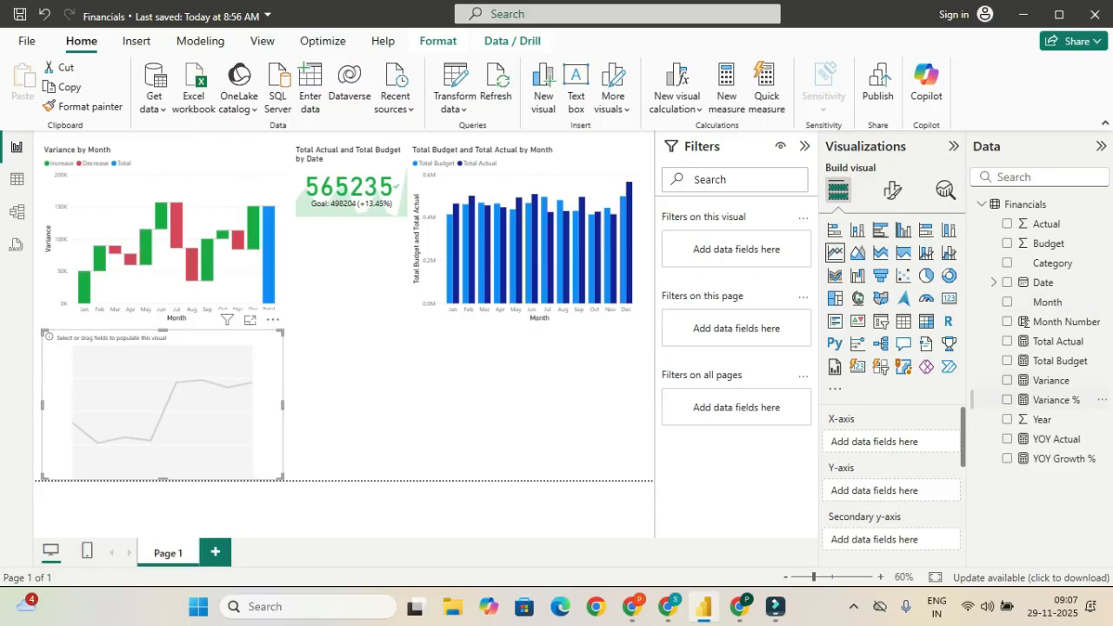
click(1007, 341)
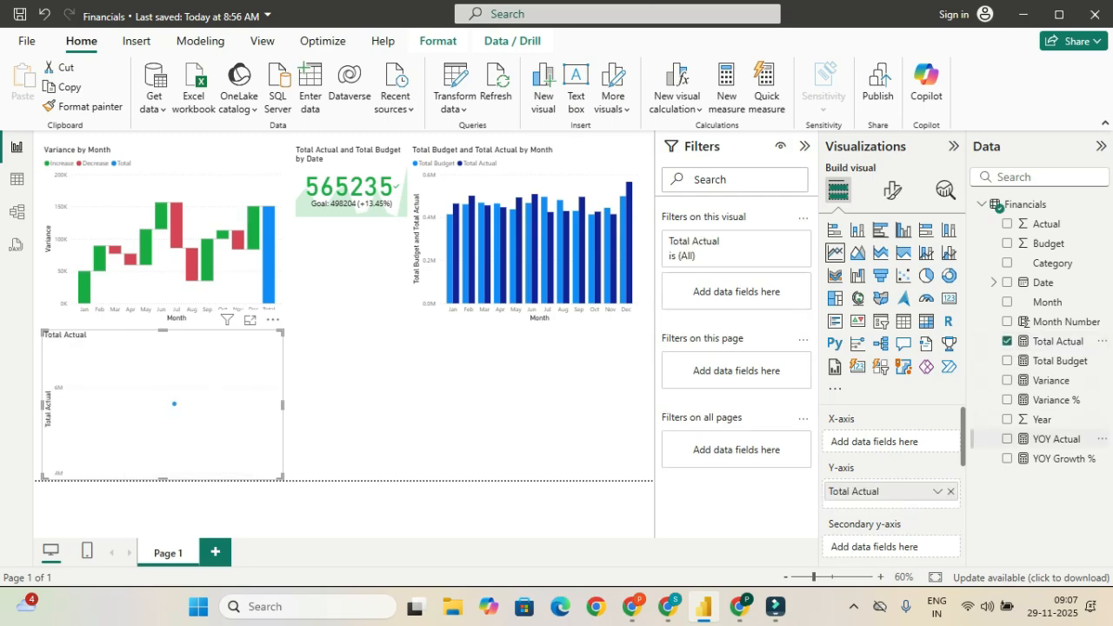
click(1007, 439)
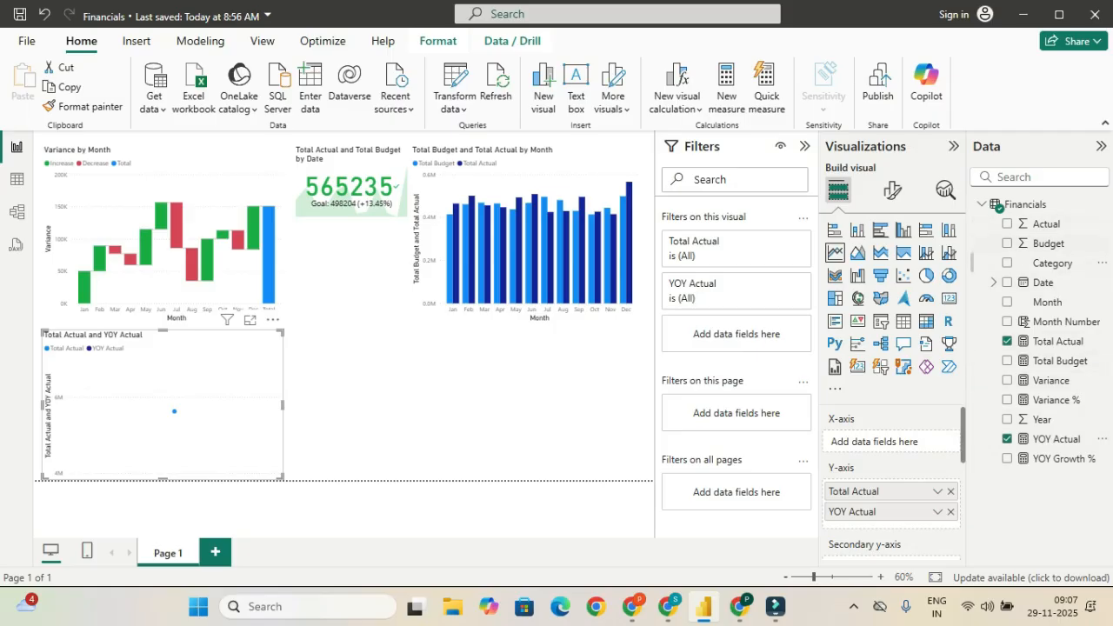
key(ctrl)
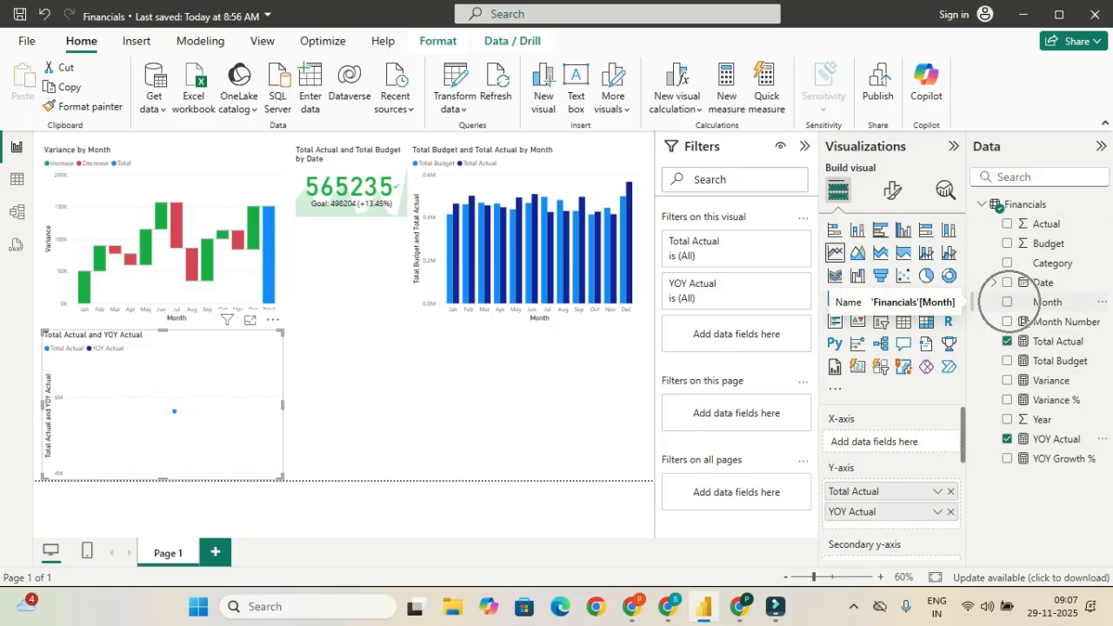
click(1007, 302)
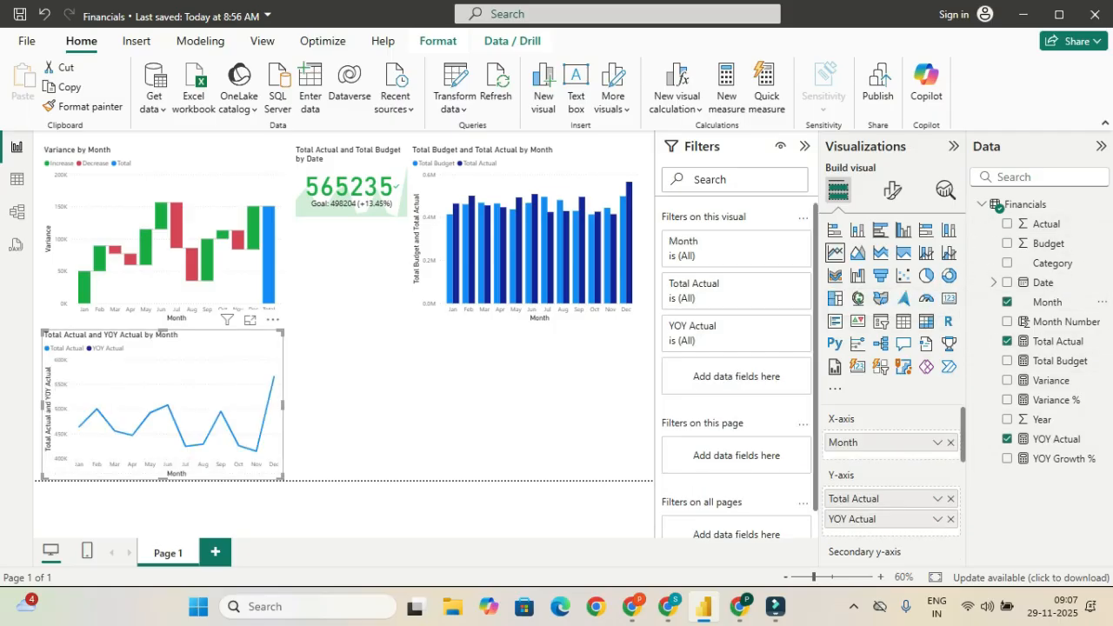
key(ctrl)
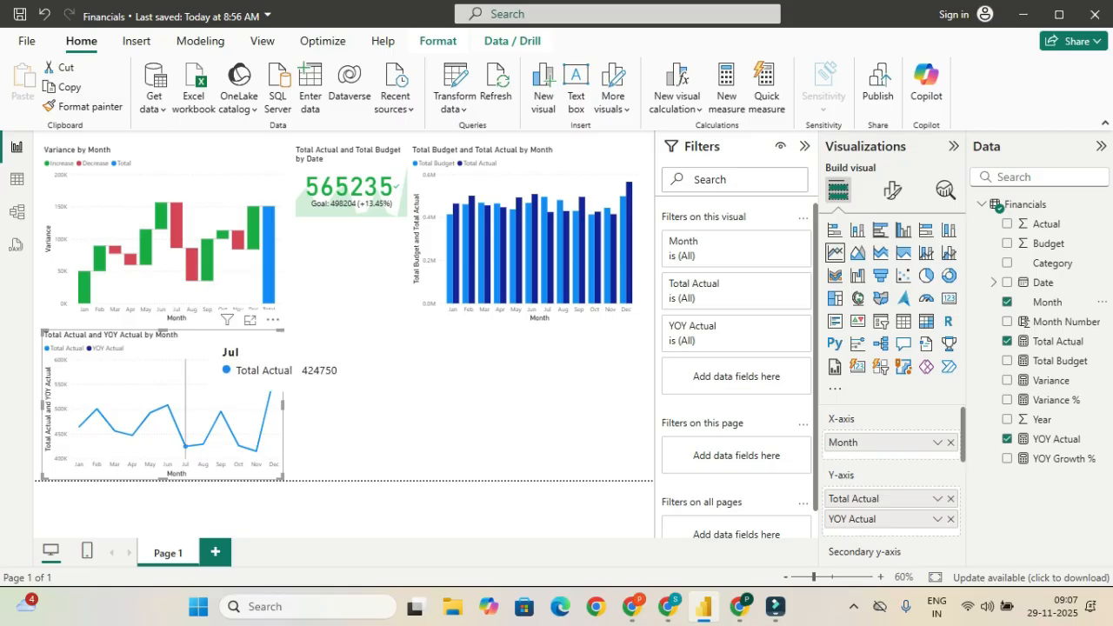
Step: Examine the line chart's monthly Total Actual and YOY Actual values on the page and in focus mode, and return to the report
mouse_move(155, 384)
mouse_move(259, 404)
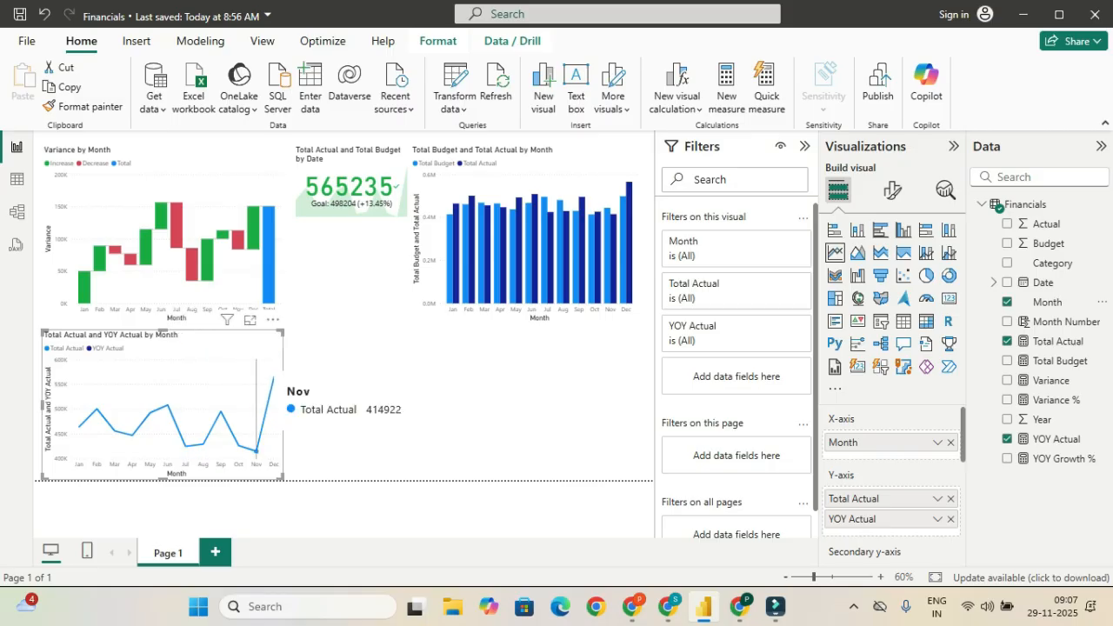
mouse_move(168, 405)
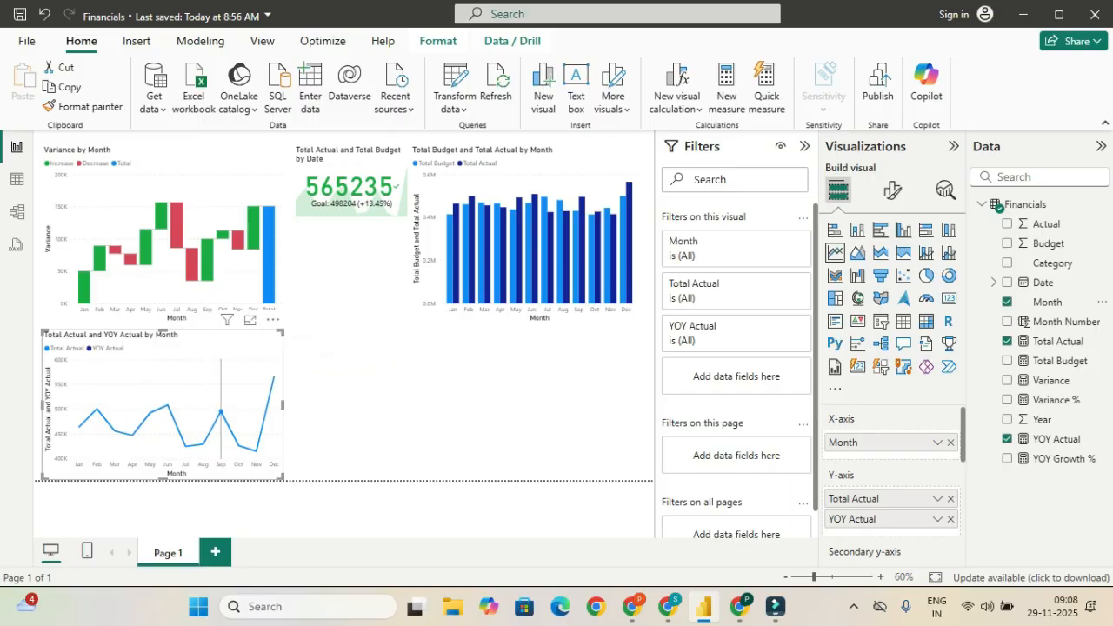
click(250, 320)
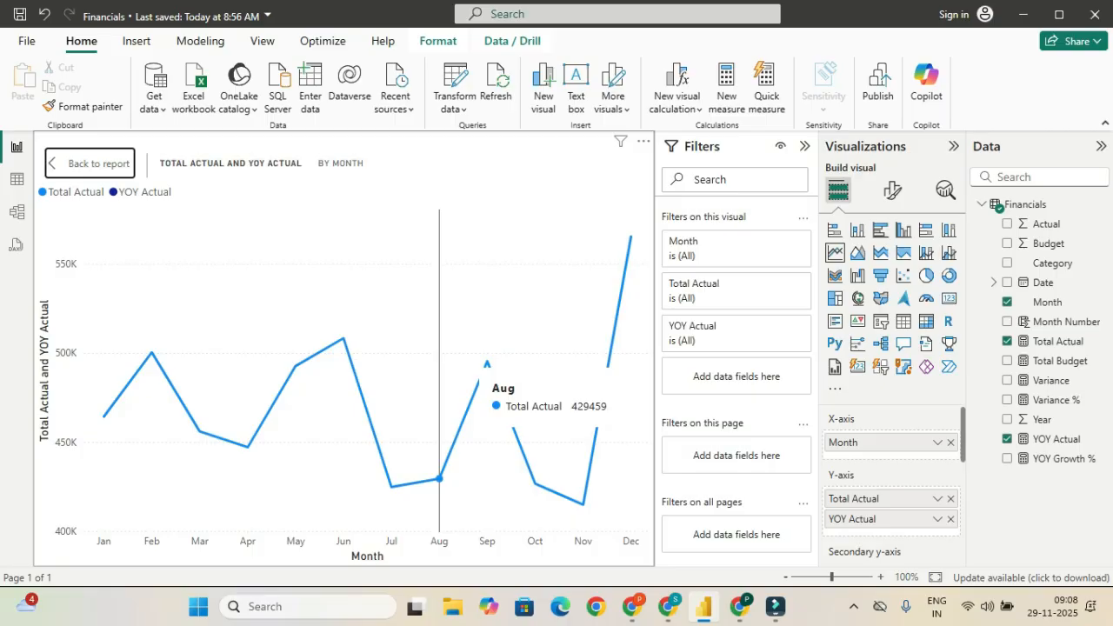
click(90, 164)
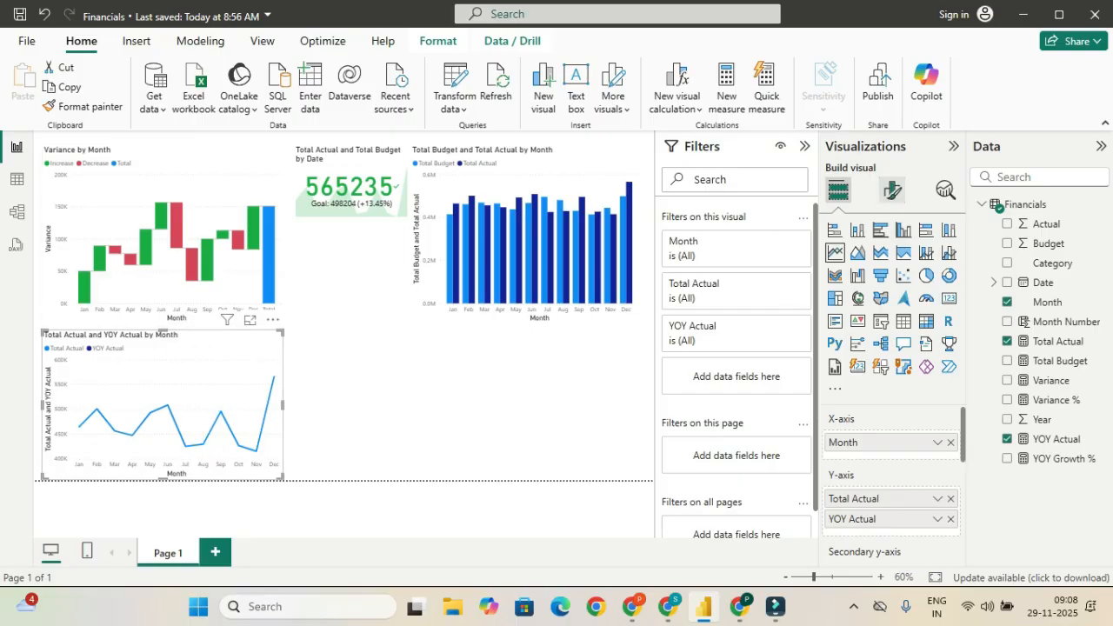
Step: Change the line chart's title to "YOY Analysis"
click(891, 190)
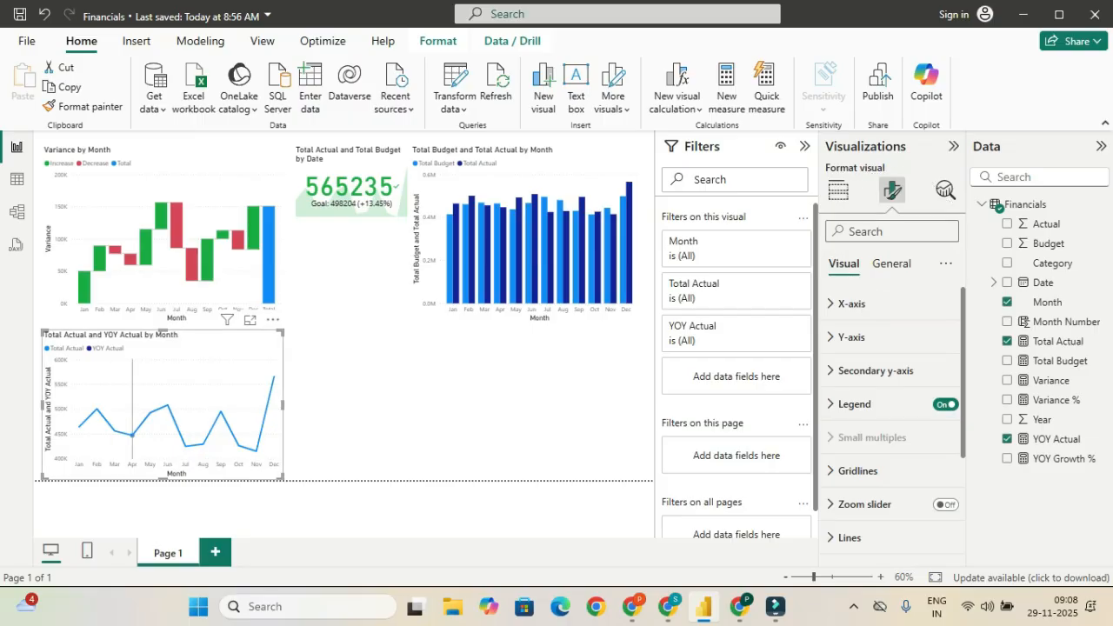
click(892, 263)
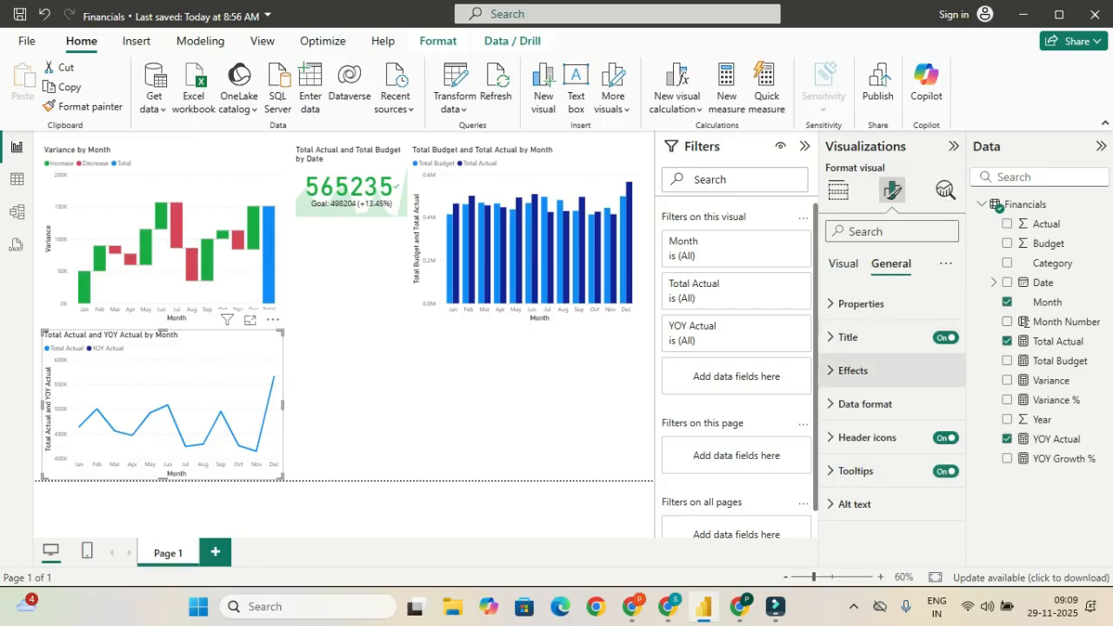
click(861, 371)
scroll(887, 426, down, 1)
scroll(887, 391, up, 2)
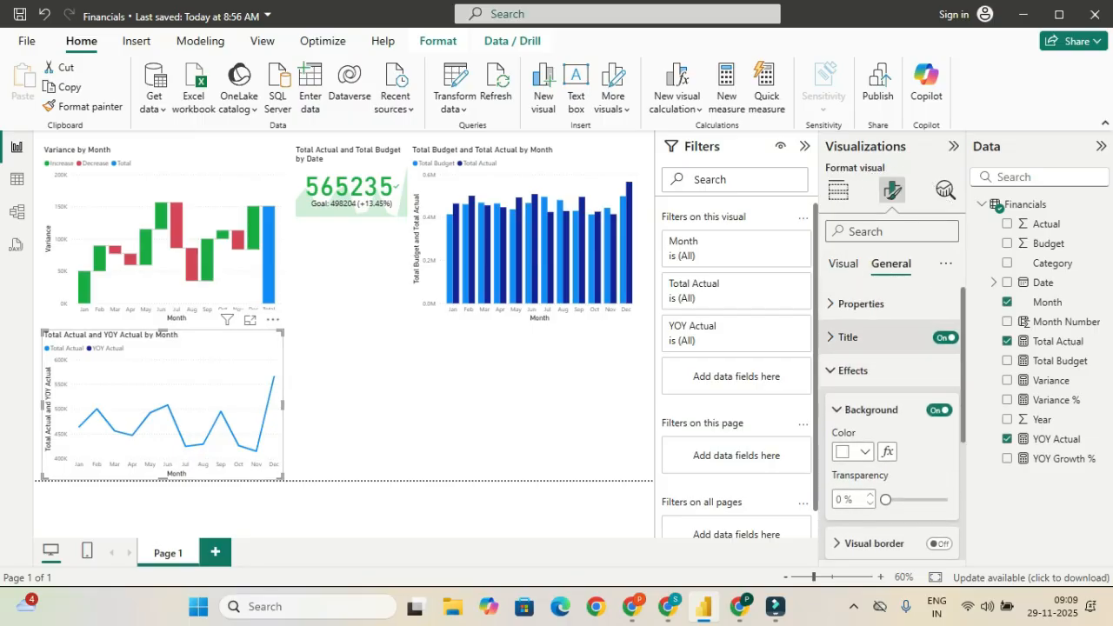
click(848, 337)
triple_click(881, 420)
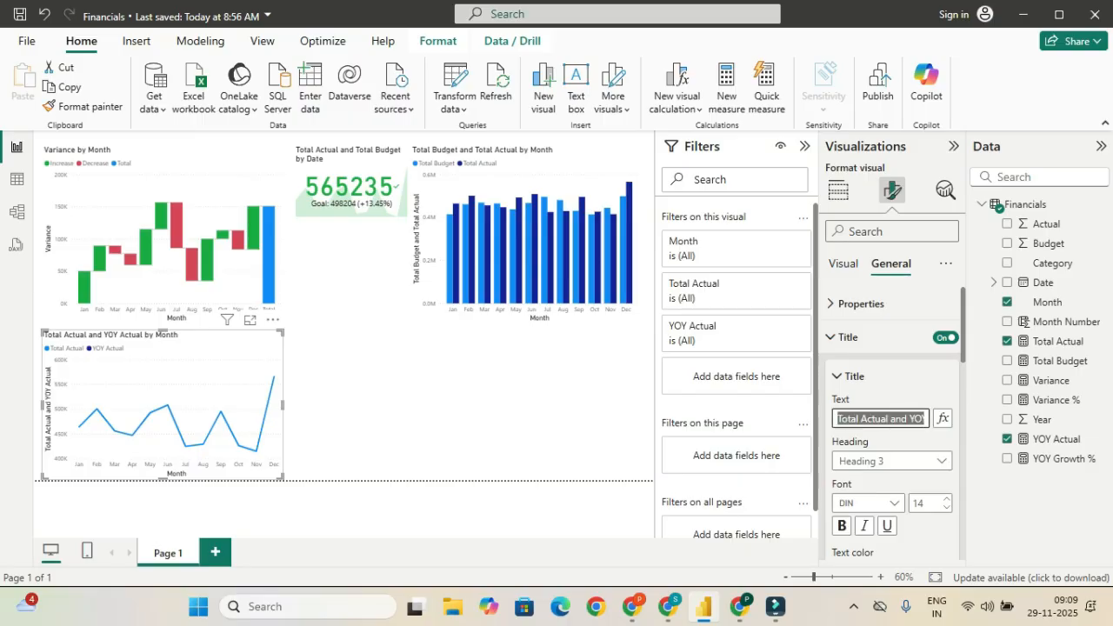
text(YOY Anala)
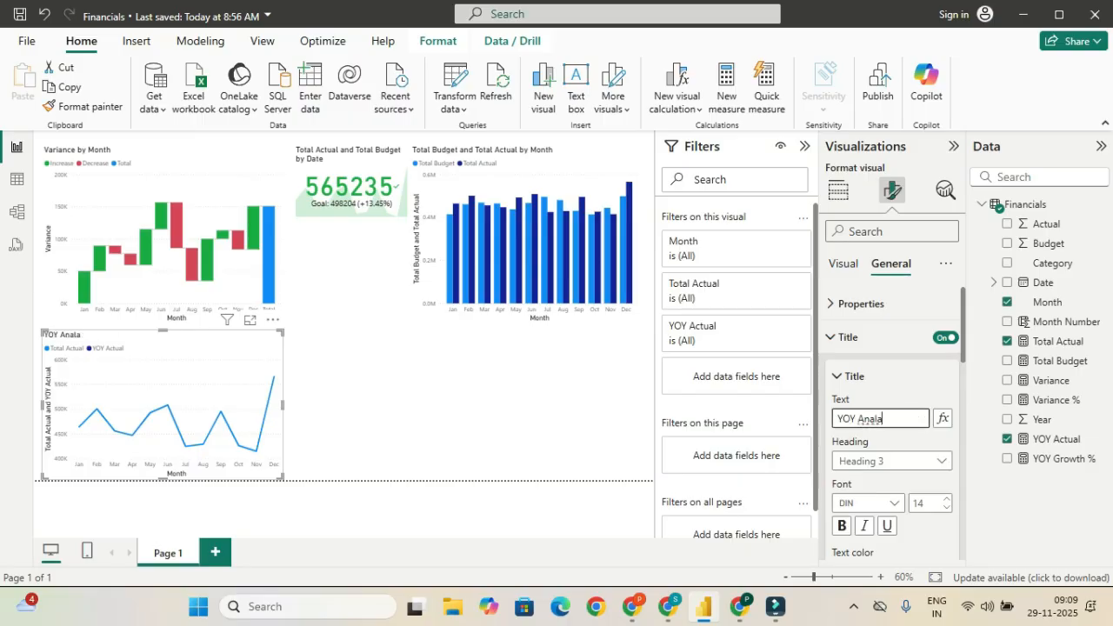
key(BackSpace)
text(ysis)
Step: Change the clustered column chart's title to "Budget vs Actual" and deselect the chart
click(574, 162)
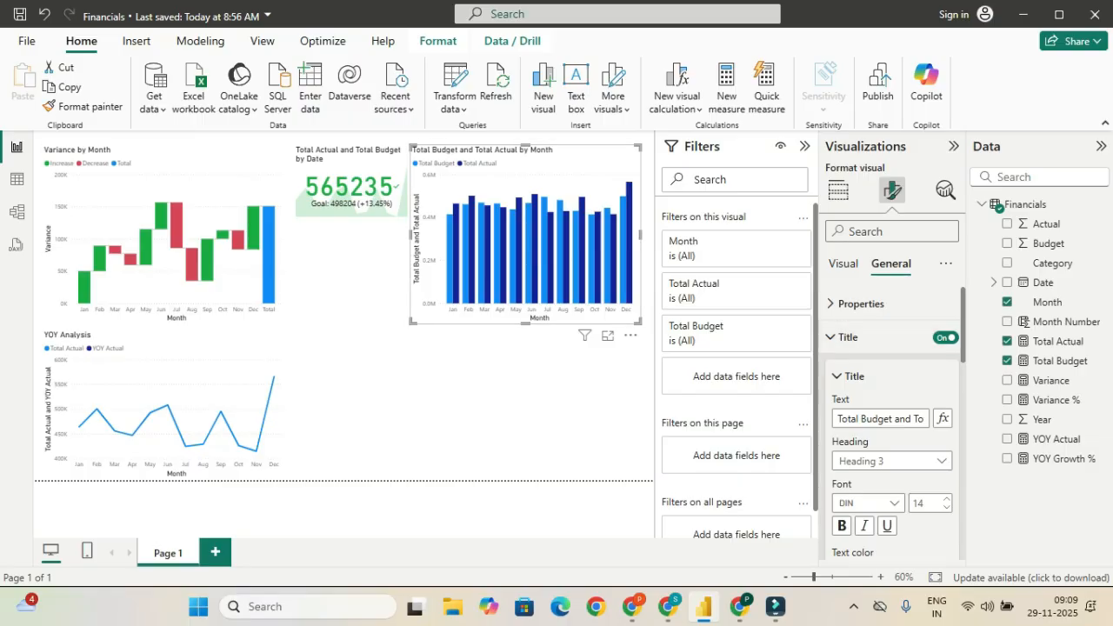
click(842, 336)
click(845, 337)
triple_click(864, 420)
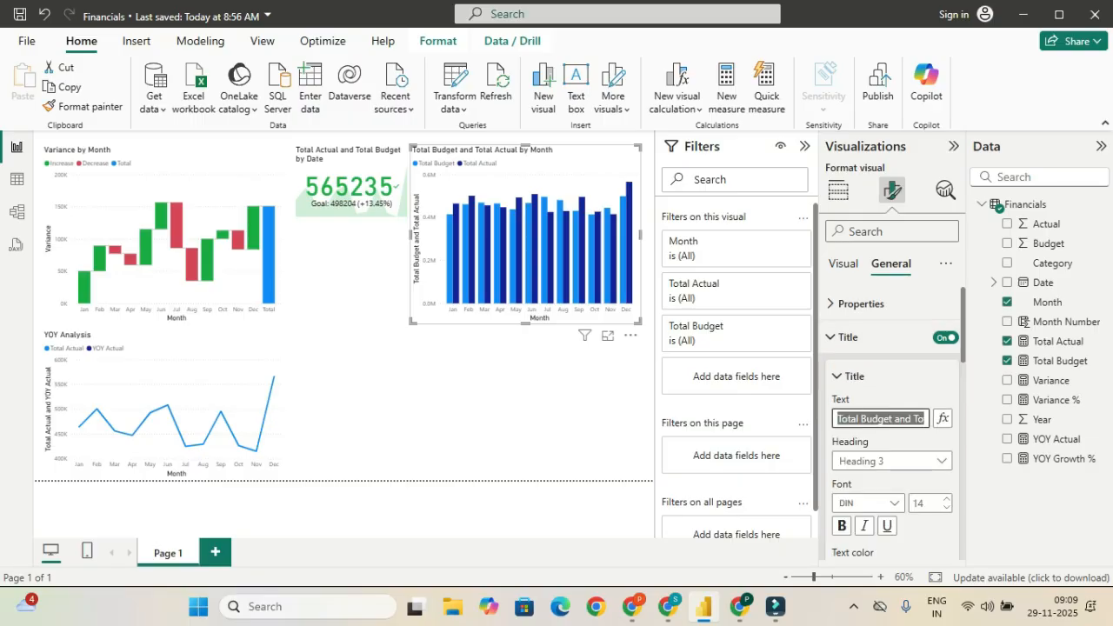
text(Budget vs A)
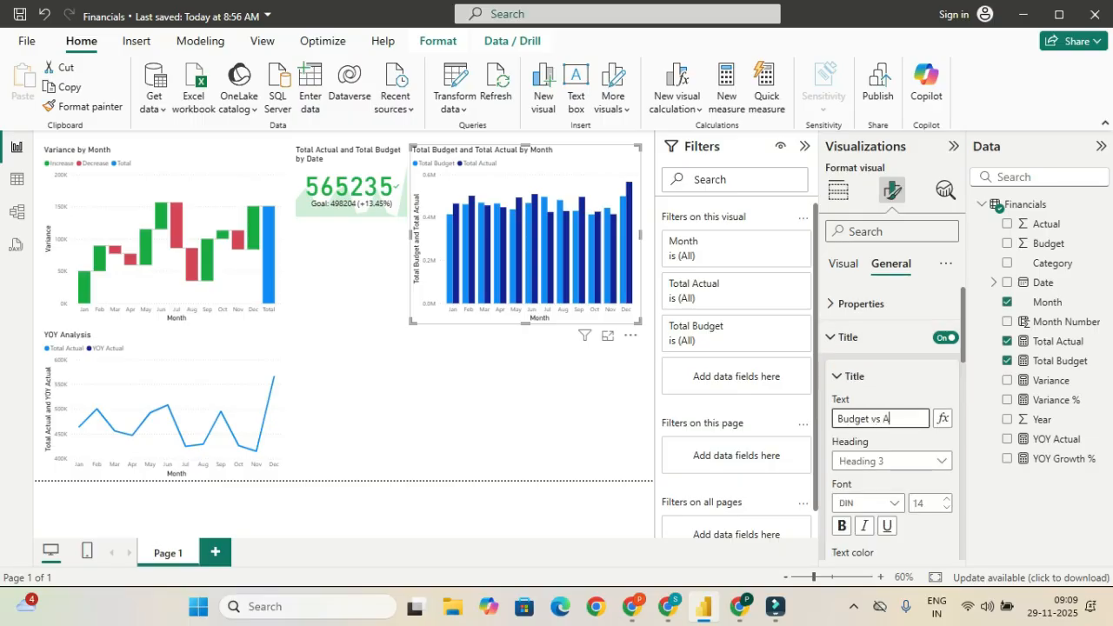
text(ctual)
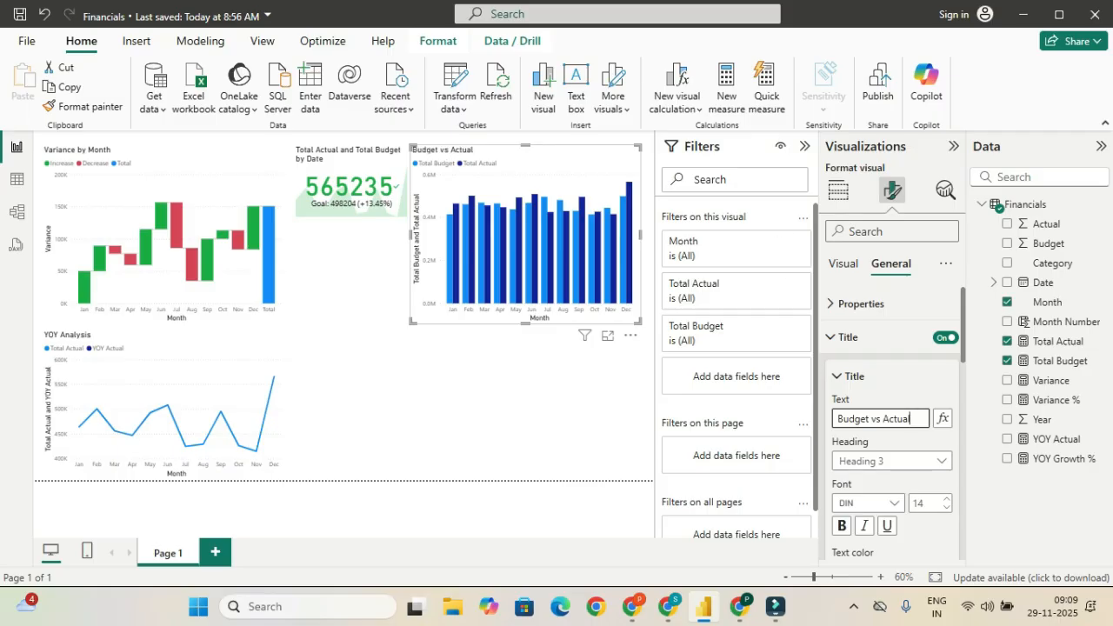
click(394, 385)
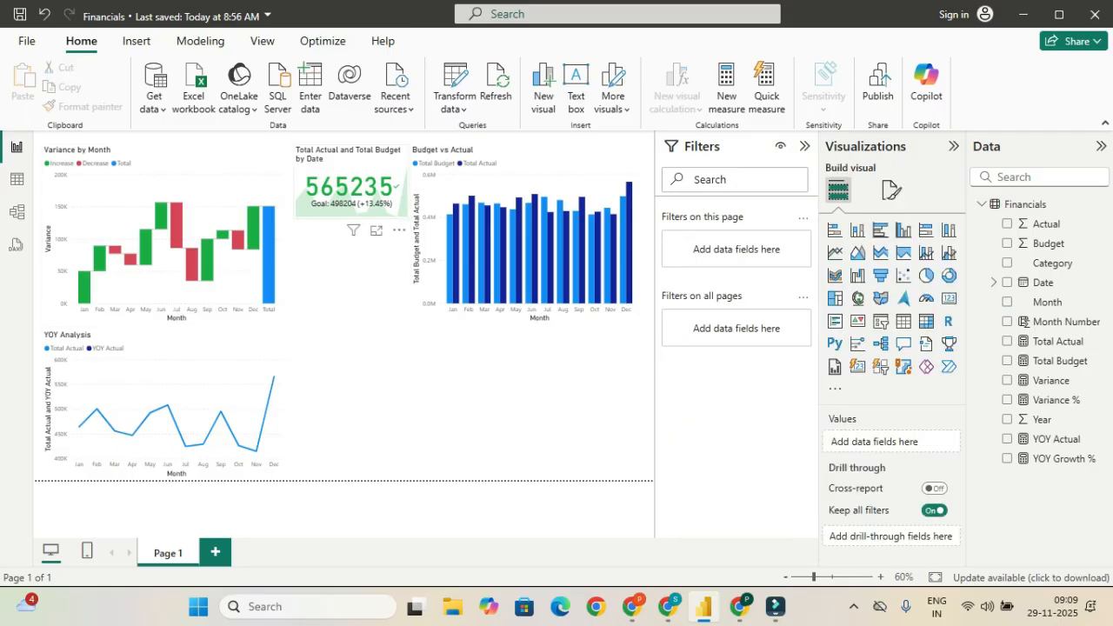
Step: Change the KPI visual's title to "Total Actual" and deselect the visual
click(348, 187)
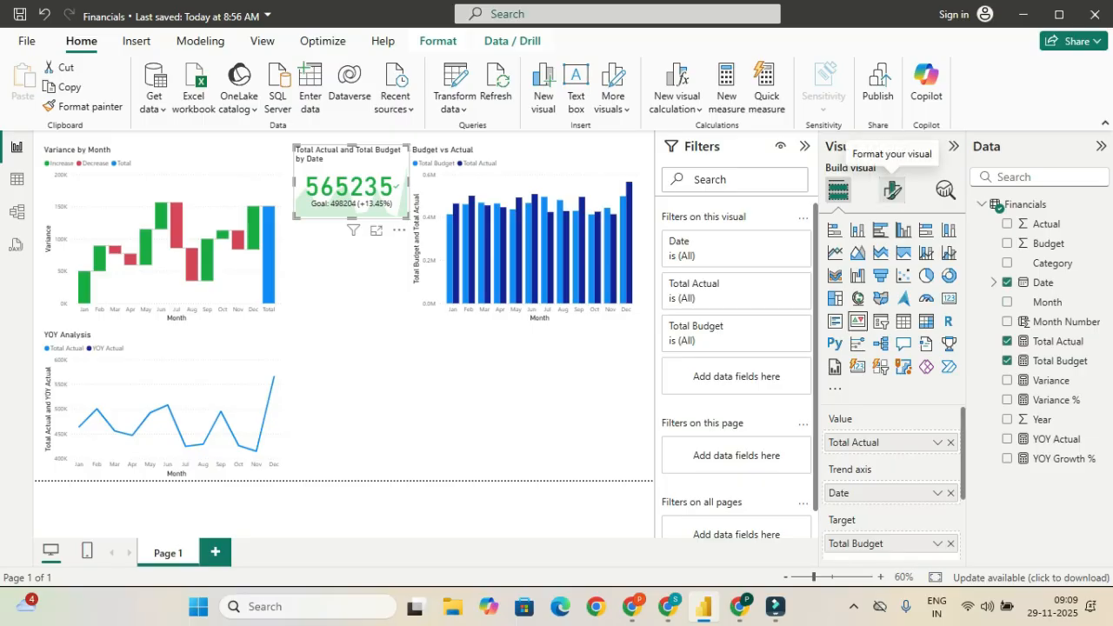
click(891, 189)
click(891, 264)
click(848, 337)
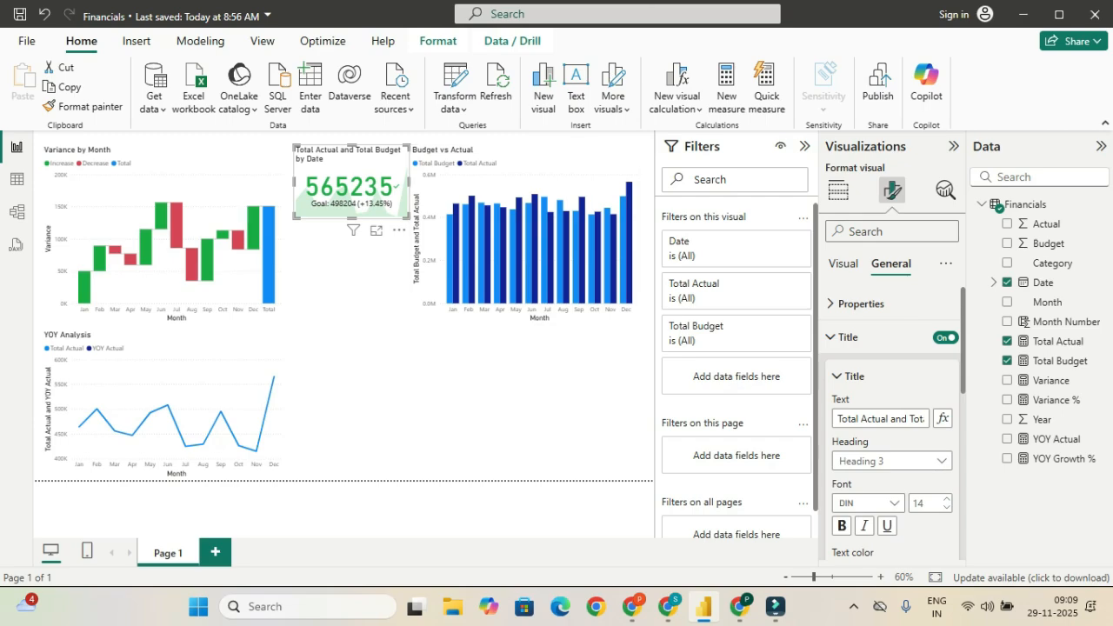
click(848, 336)
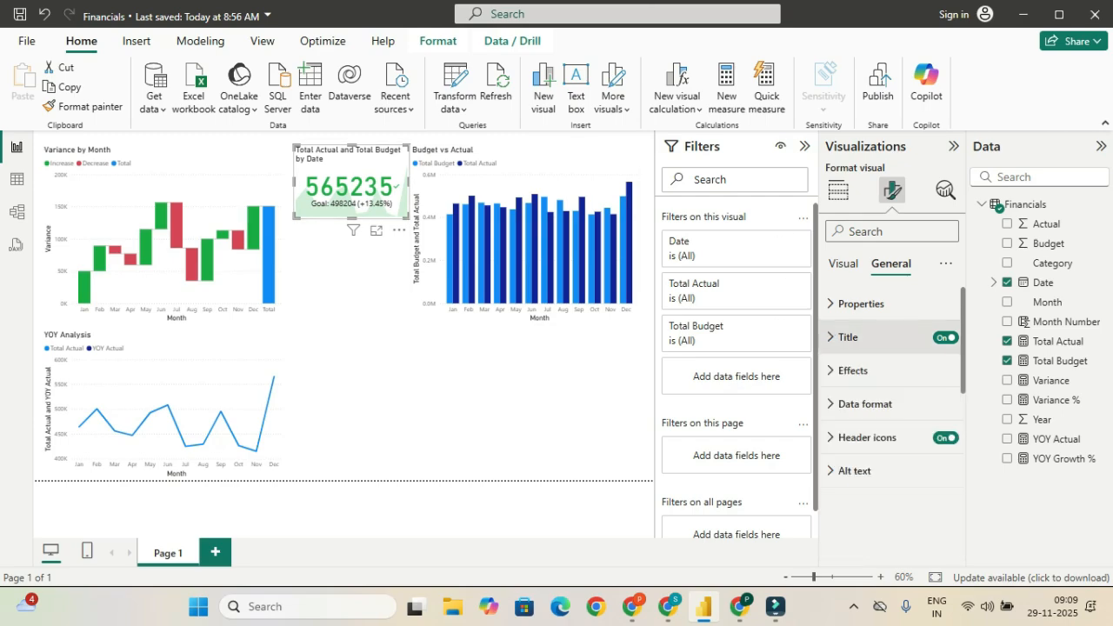
click(848, 337)
triple_click(880, 418)
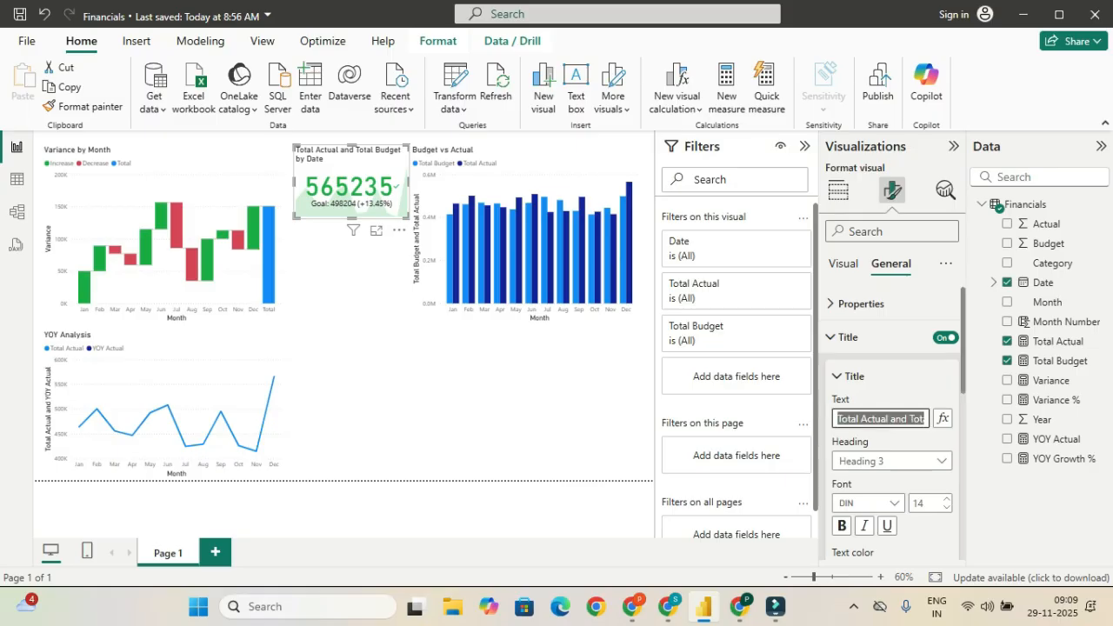
text(Ttoal)
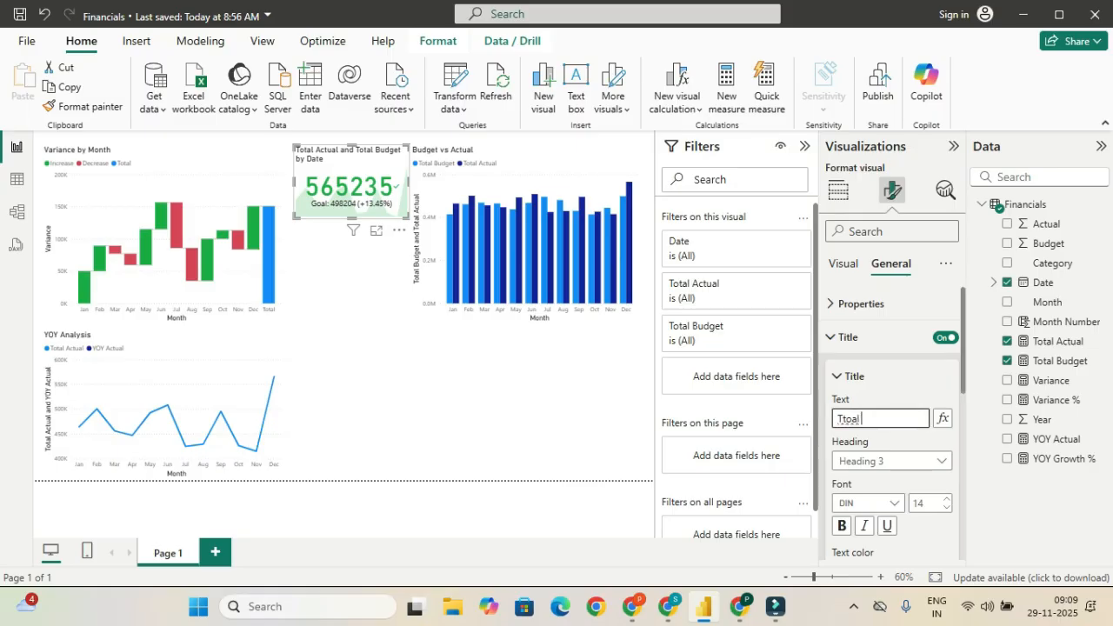
text( Actua;)
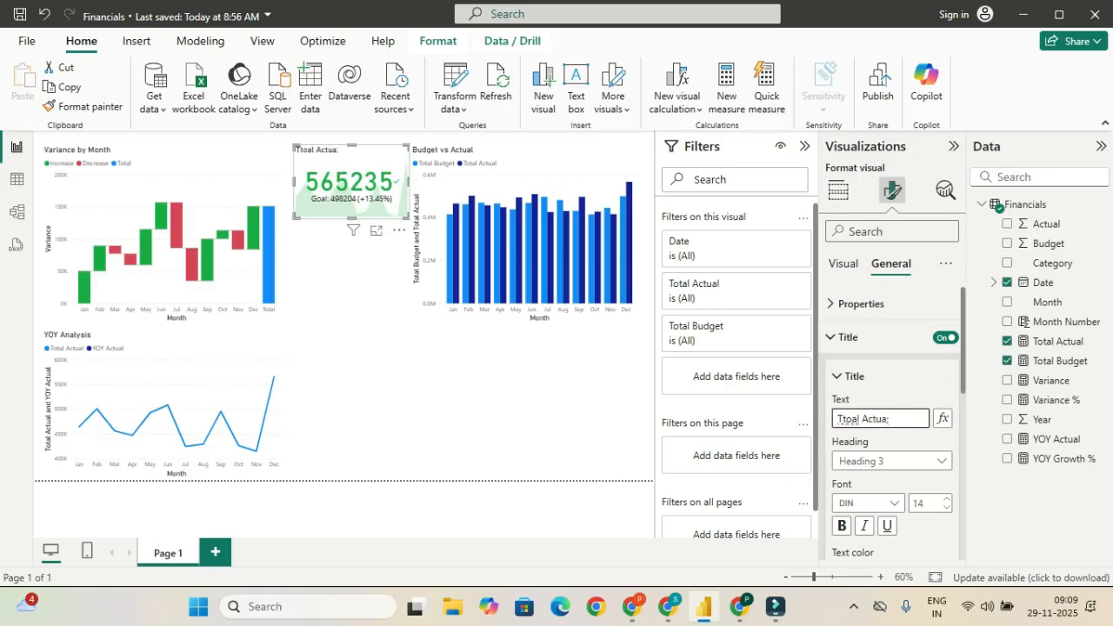
key(Left)
key(Left)
key(Left)
key(Left)
key(BackSpace)
key(BackSpace)
key(BackSpace)
key(BackSpace)
text(otall)
click(487, 391)
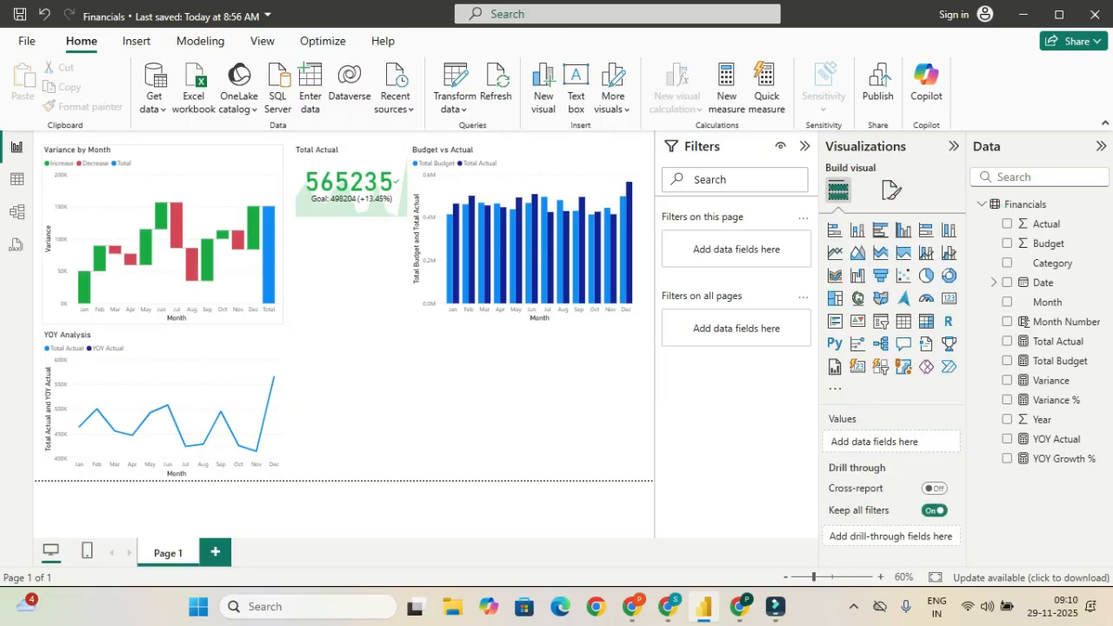
mouse_move(551, 276)
click(775, 606)
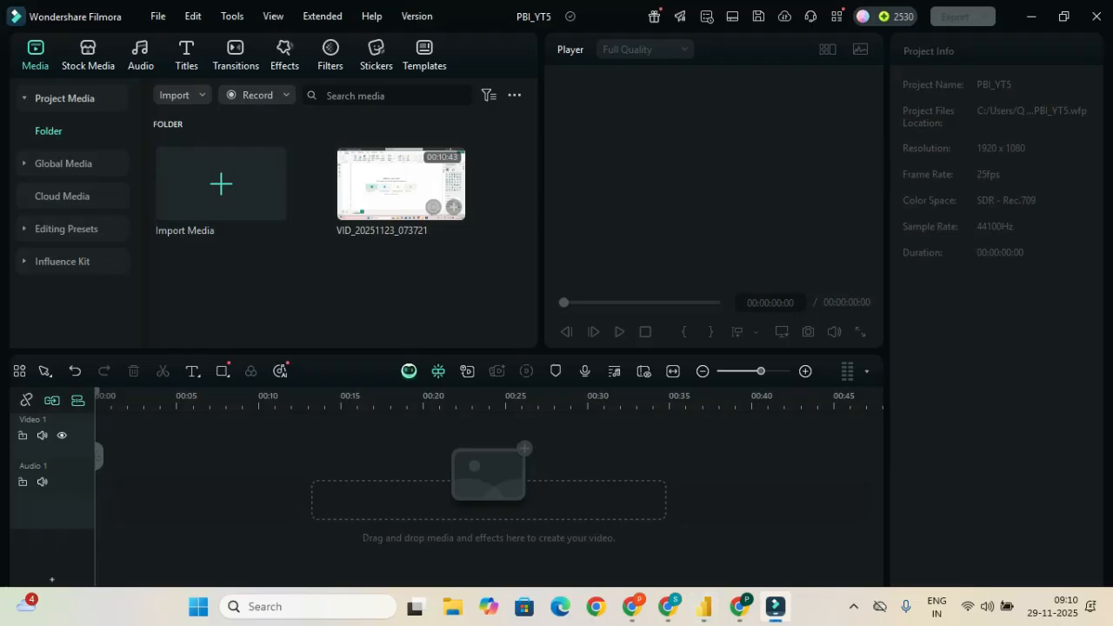